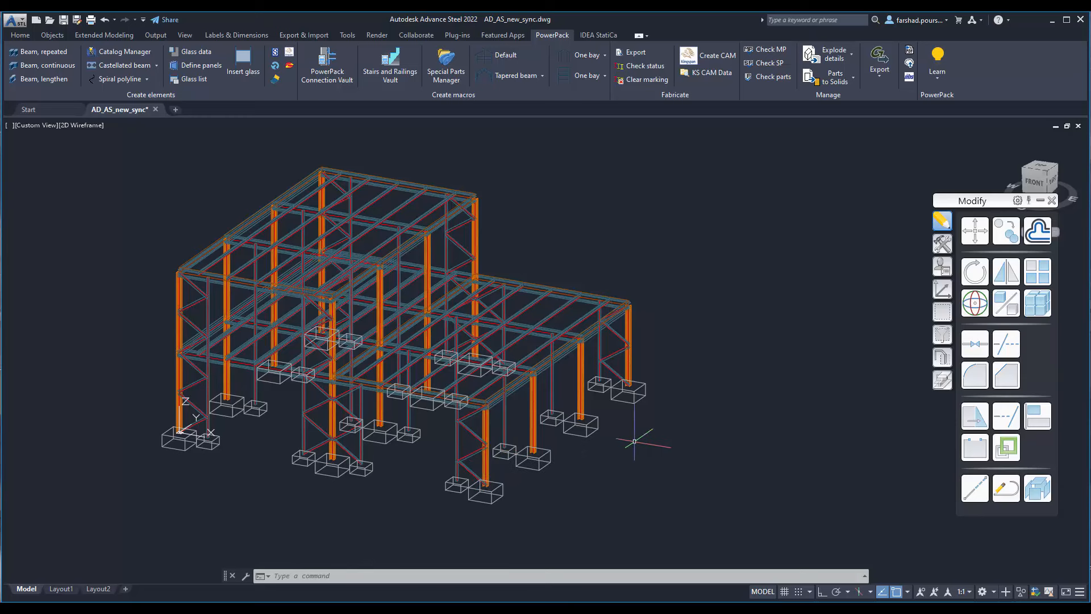
Step: Examine the column tops and their junctions with the roof beams at the outer corner of the lower wing
scroll(633, 287, "up", 3)
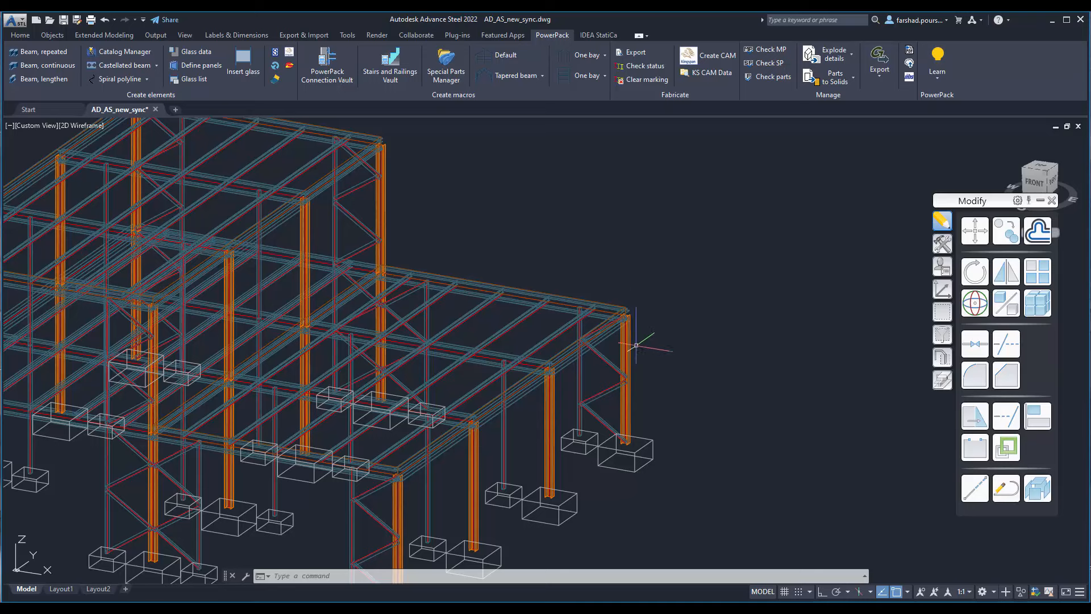
scroll(633, 301, "up", 6)
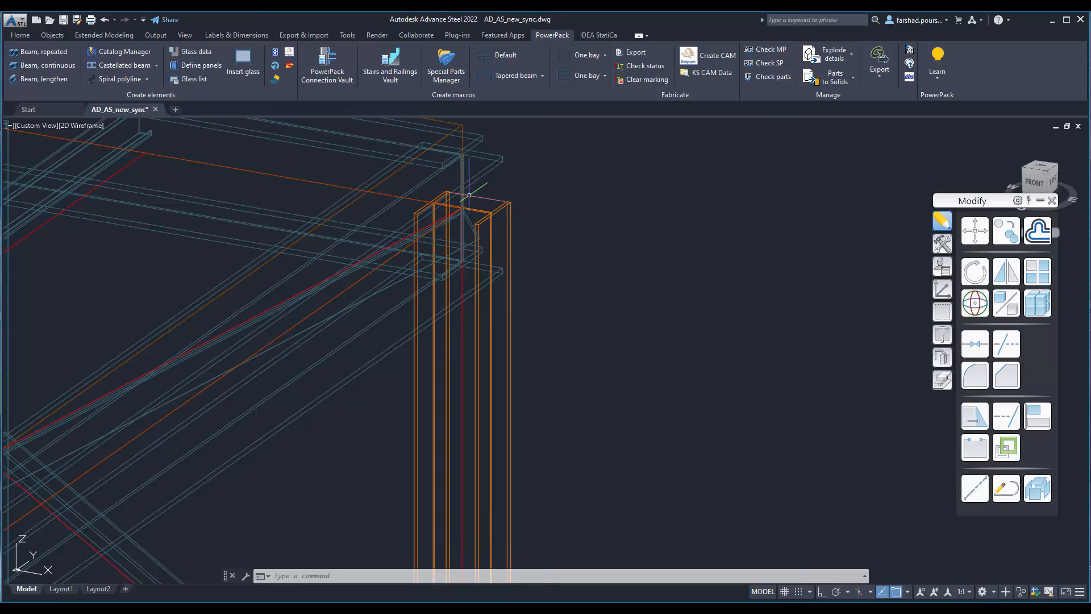
scroll(457, 213, "down", 6)
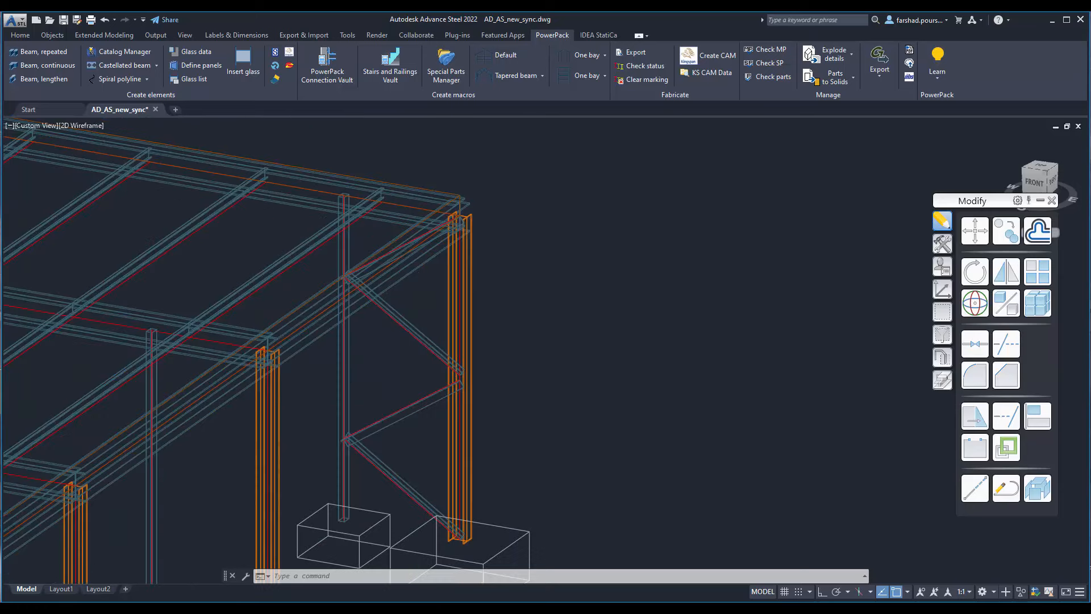
middle_click_drag(401, 294, 500, 303)
middle_click_drag(586, 236, 622, 245)
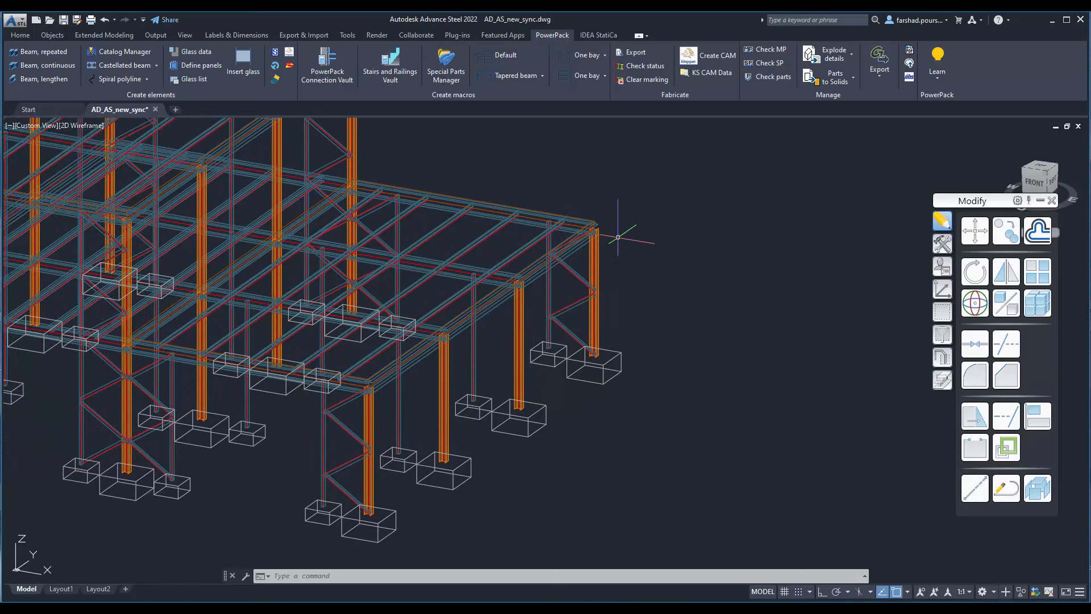
scroll(598, 219, "up", 3)
scroll(598, 219, "up", 3)
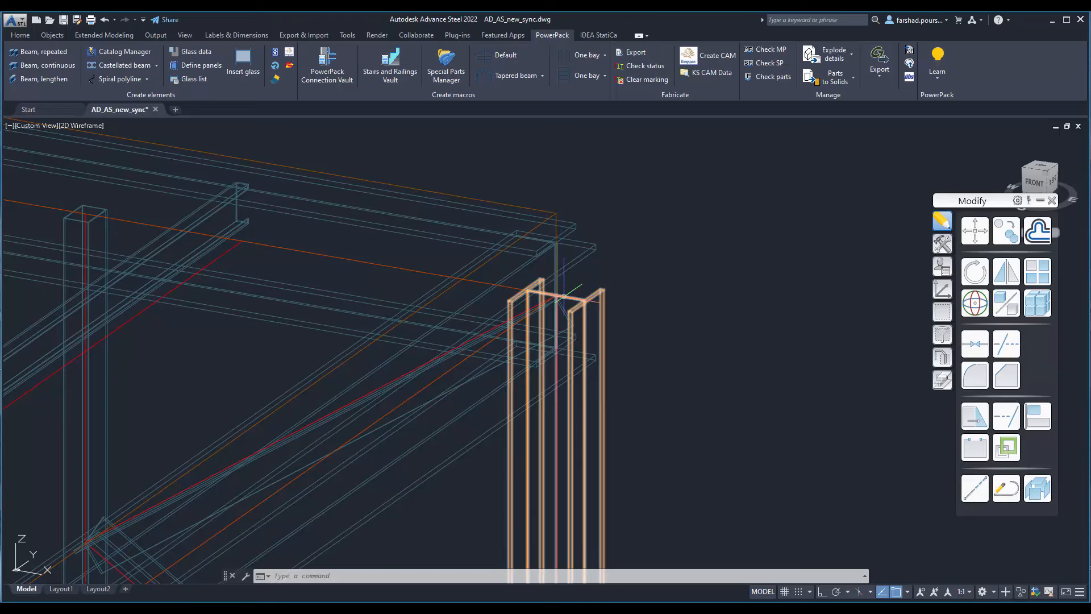
scroll(561, 296, "down", 10)
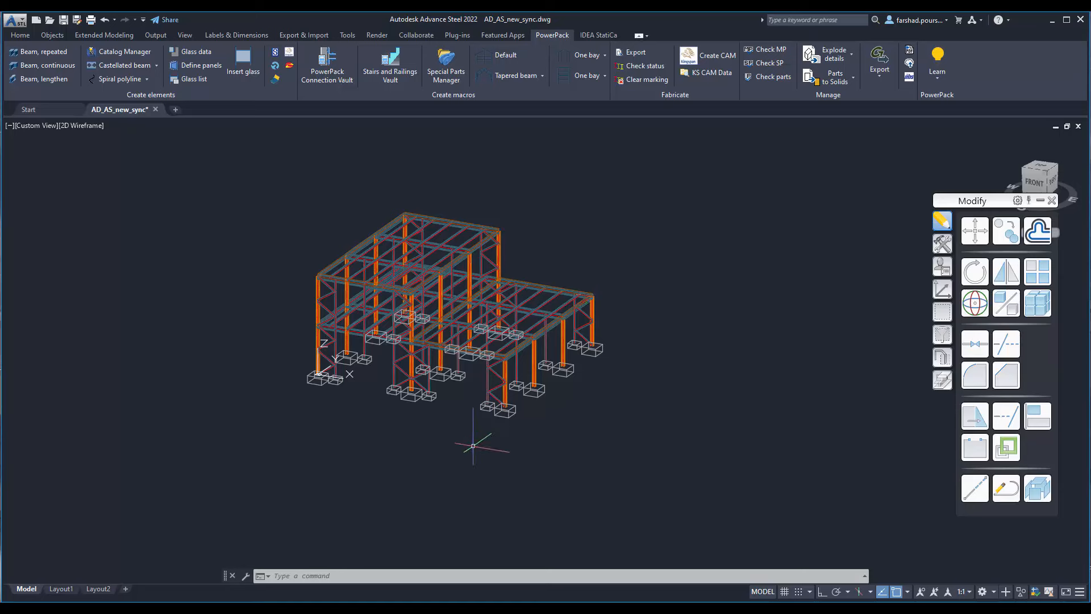
middle_click_drag(473, 446, 459, 420)
middle_click_drag(608, 312, 579, 319)
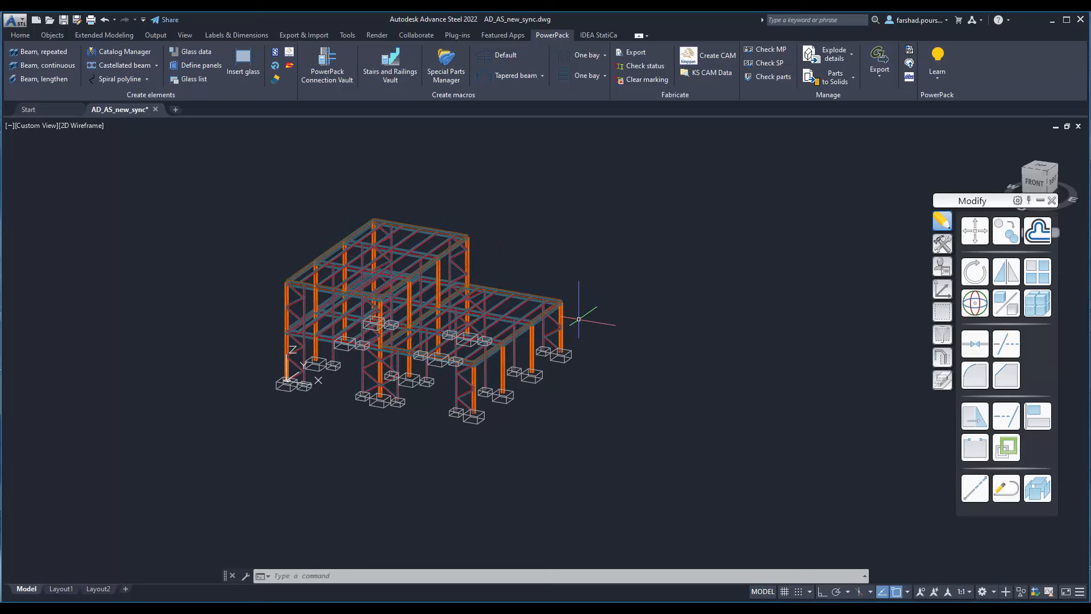
scroll(578, 319, "up", 2)
scroll(578, 319, "up", 3)
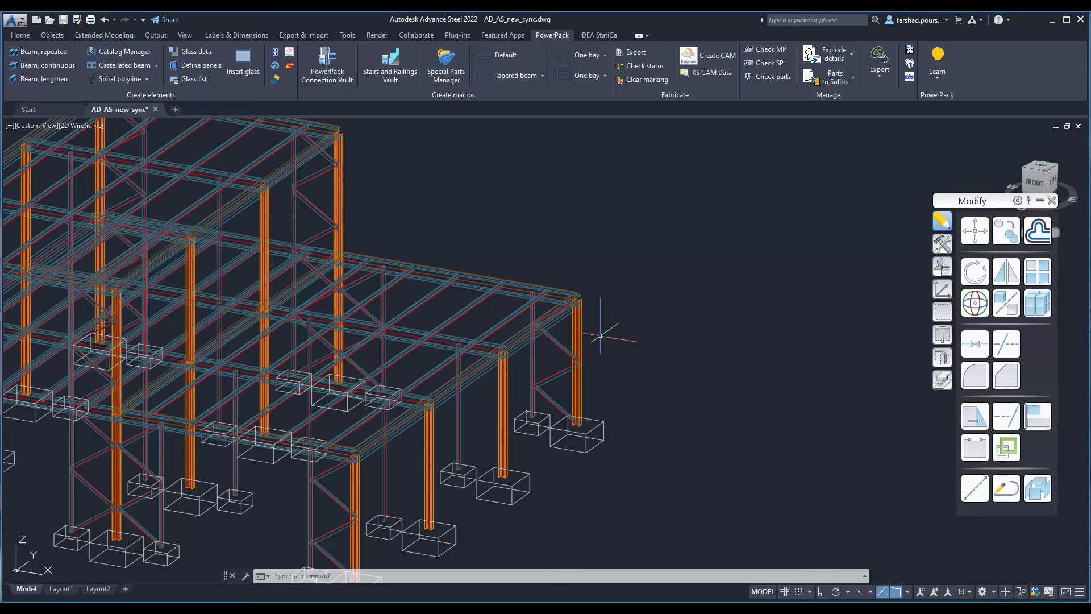
scroll(625, 364, "down", 5)
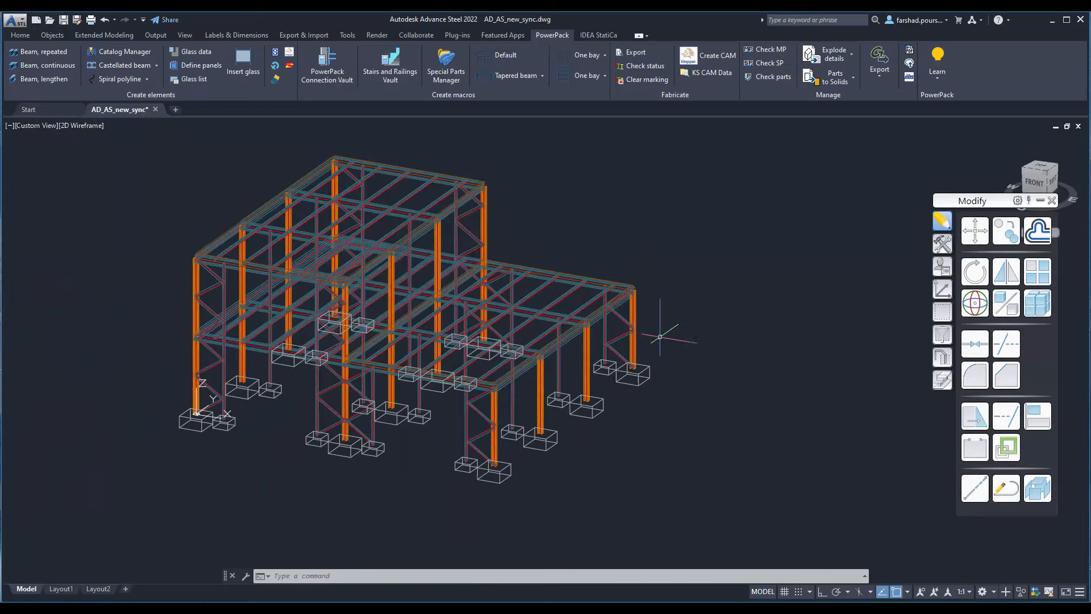
middle_click_drag(613, 439, 616, 425)
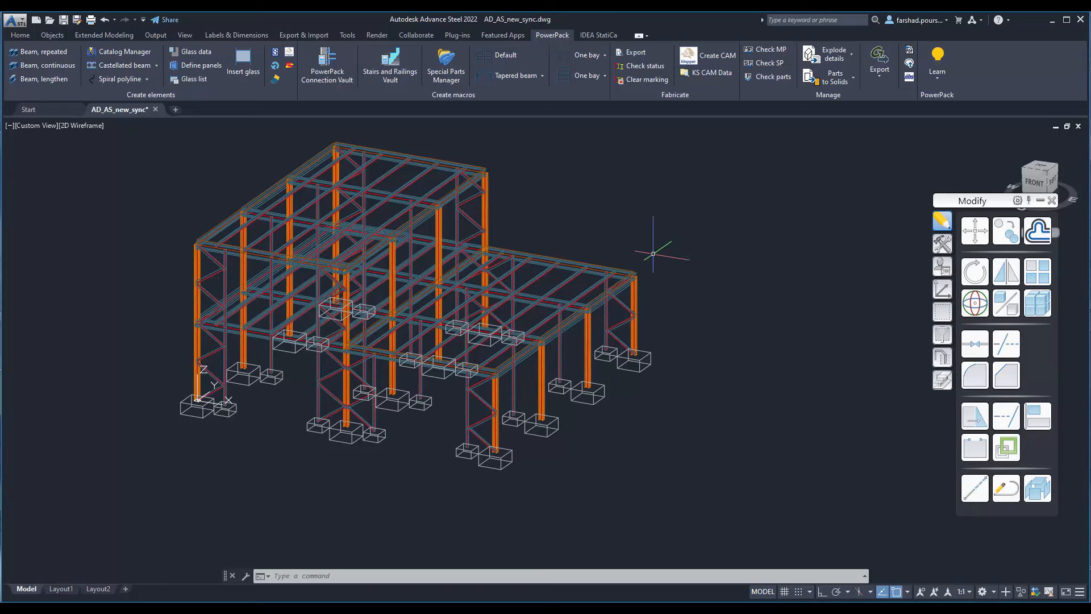
scroll(633, 302, "up", 5)
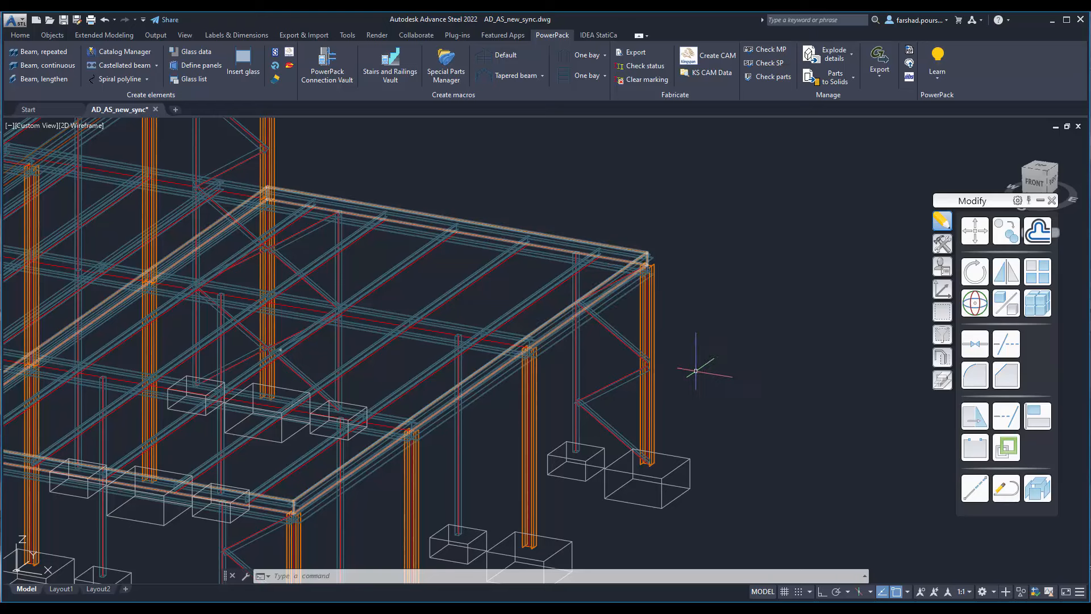
middle_click_drag(707, 396, 703, 322)
scroll(703, 322, "down", 2)
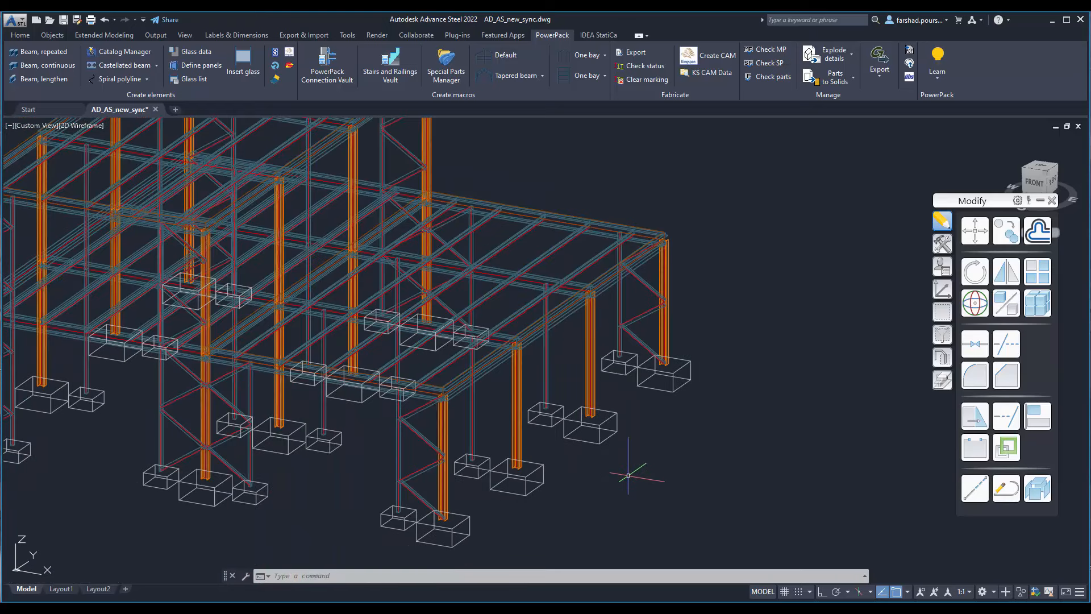
Step: Review the Behavior settings in the Advance properties of the outer column next to the lower wing's far corner
middle_click_drag(628, 475, 608, 460)
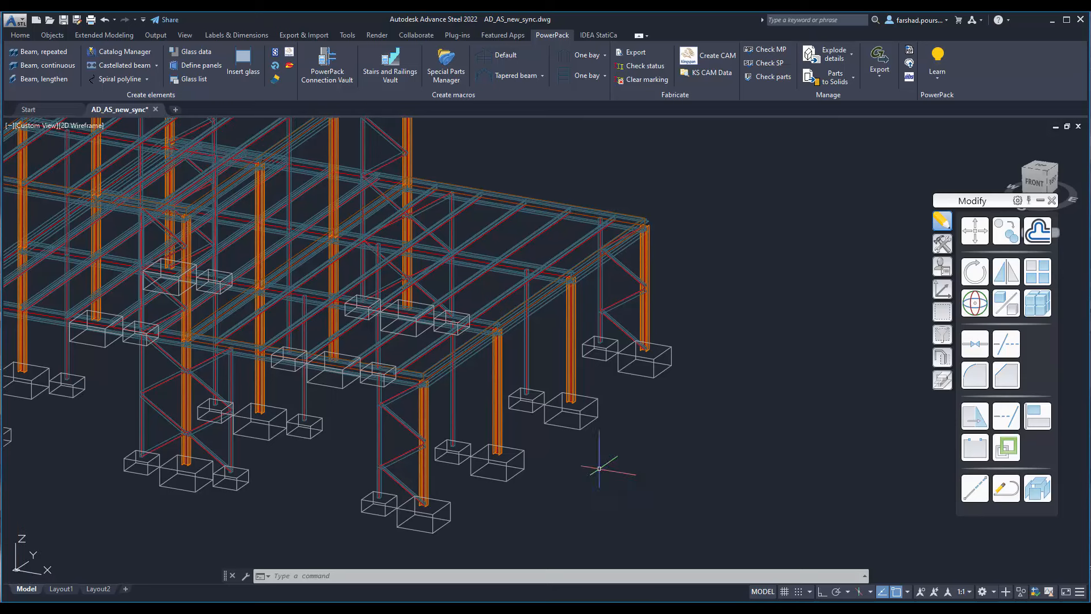
left_click(572, 334)
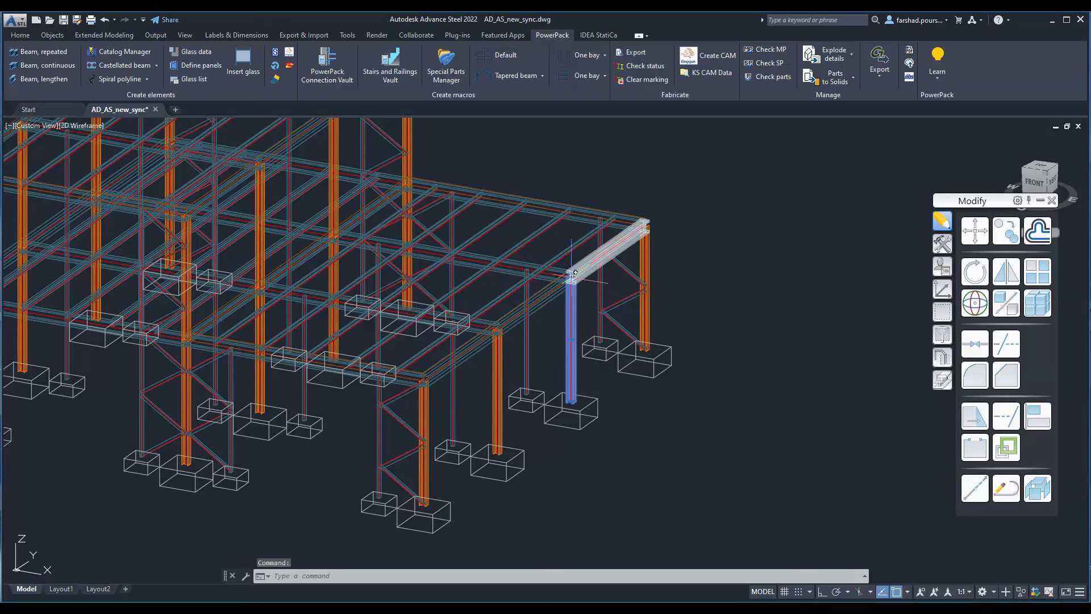
right_click(574, 339)
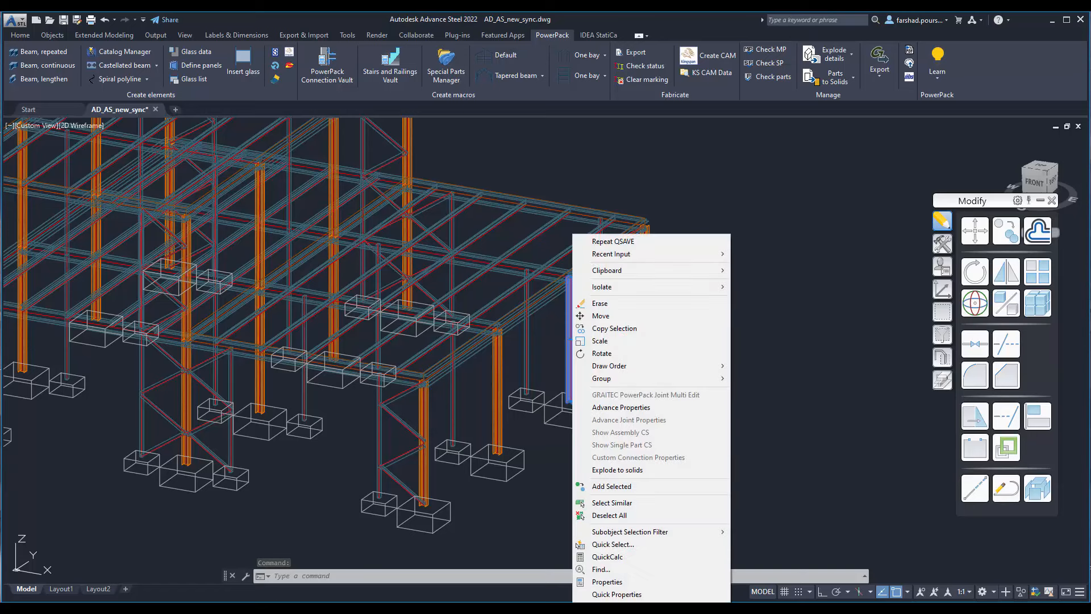
left_click(604, 408)
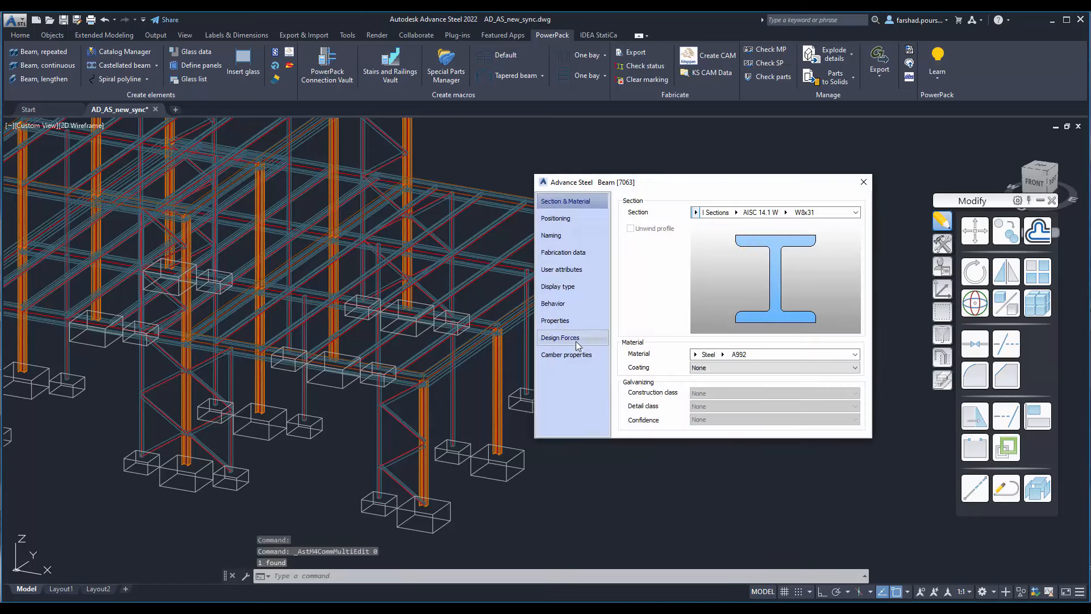
left_click(567, 306)
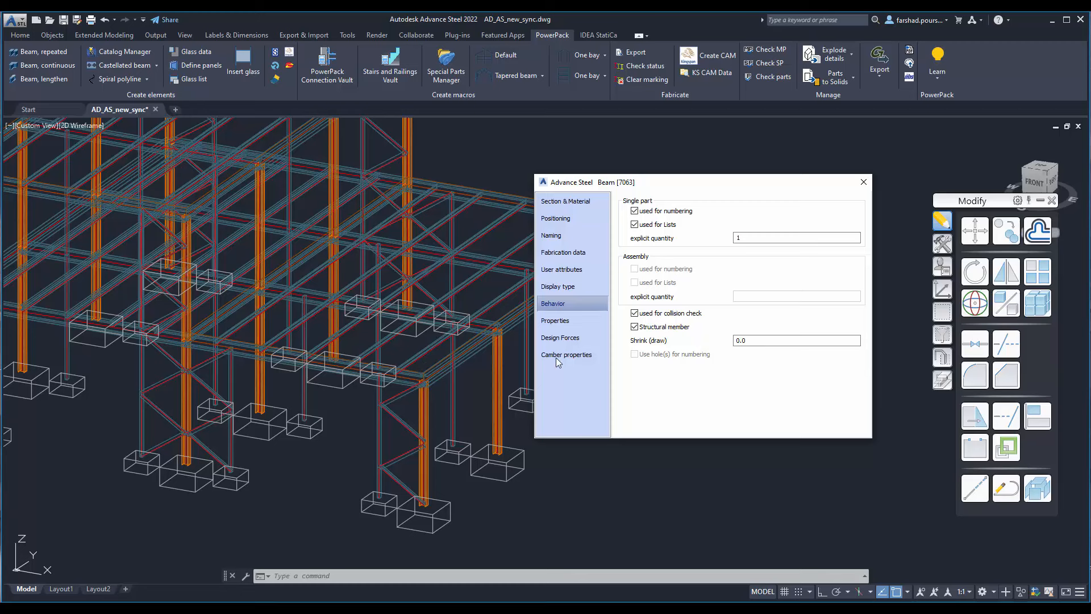
left_click(863, 183)
Step: Export the steel model as AD_AS_new_sync.GTCX in the AD-steel-demo folder and save the drawing
scroll(516, 370, "down", 7)
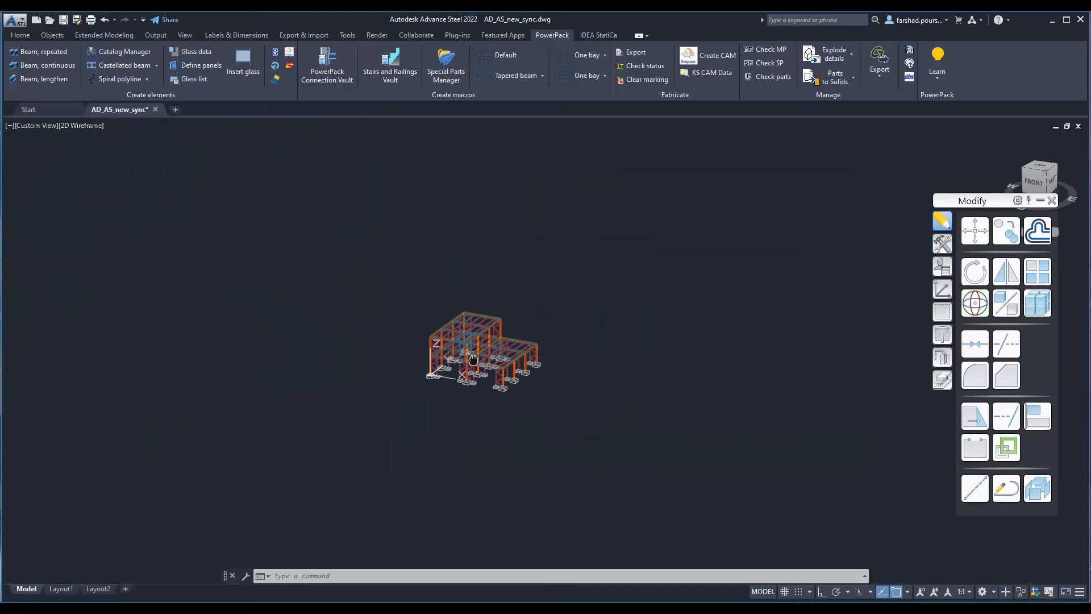
scroll(477, 350, "up", 3)
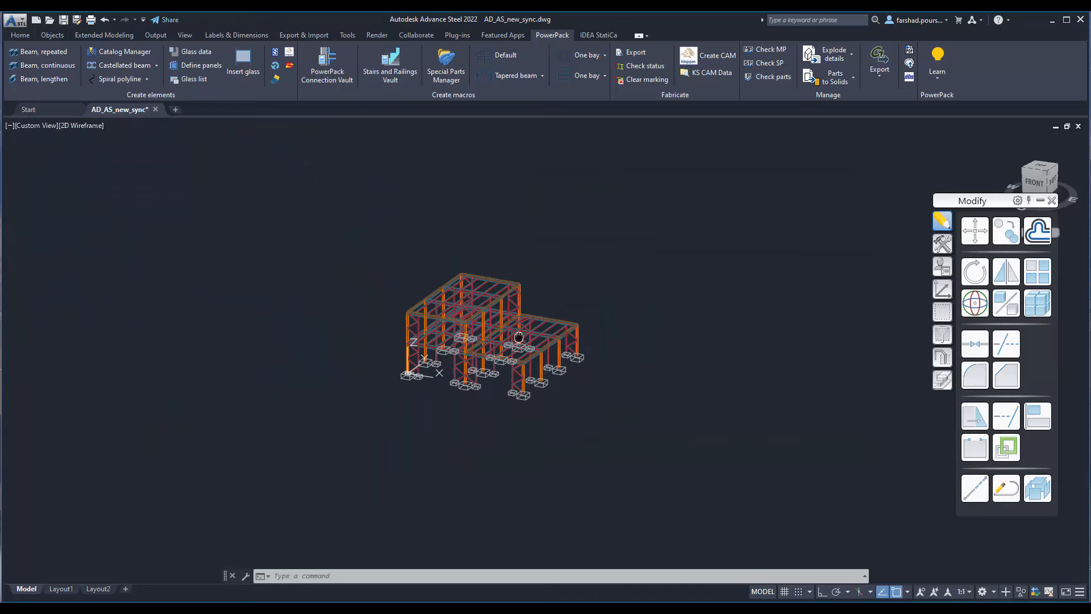
scroll(540, 327, "up", 3)
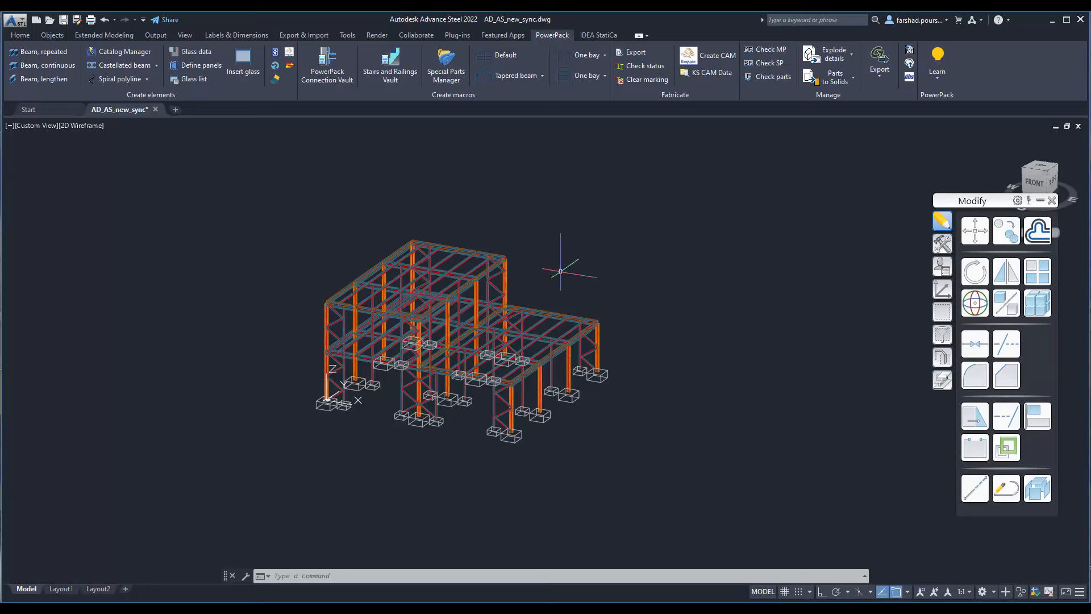
scroll(560, 271, "up", 3)
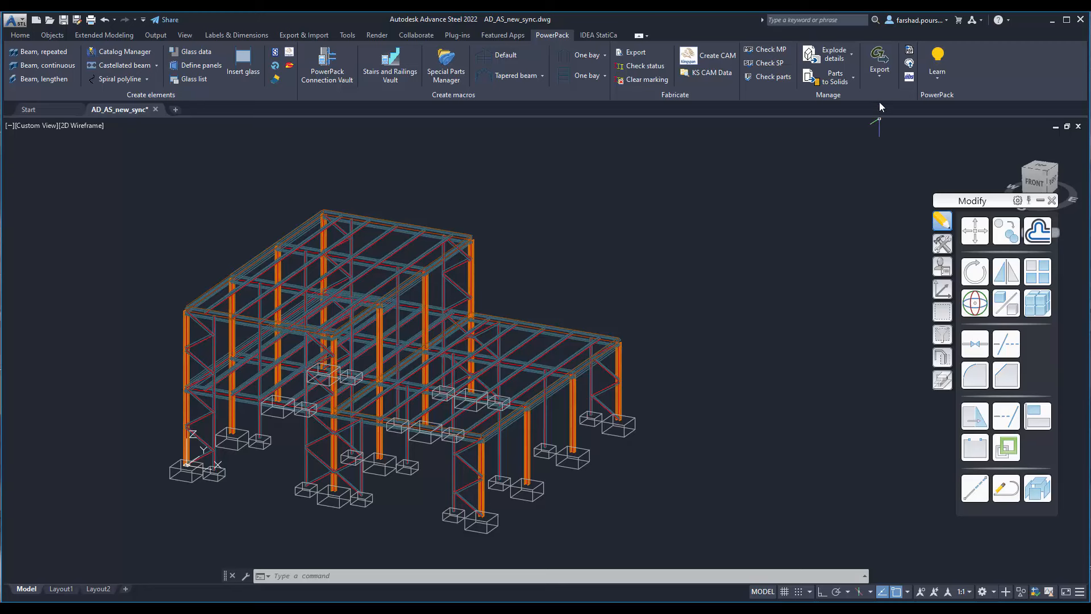
left_click(880, 63)
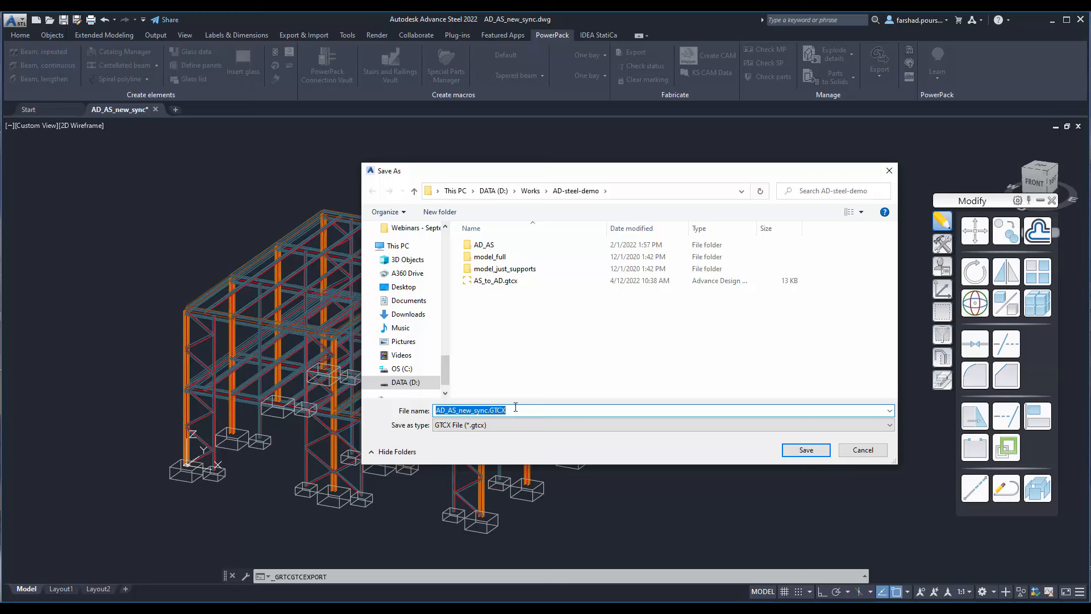
left_click(812, 449)
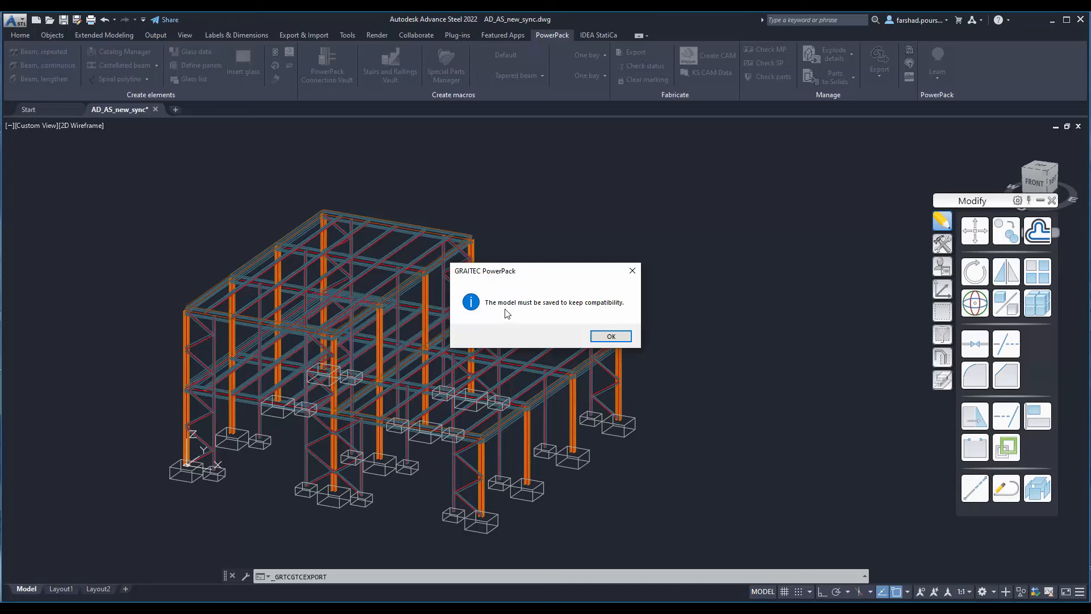
left_click(608, 335)
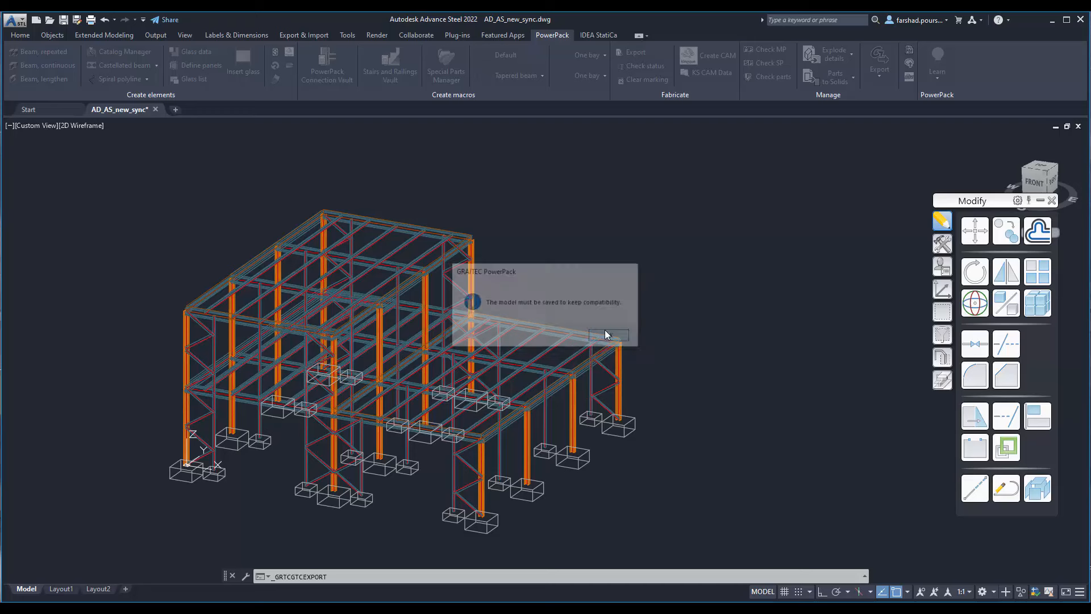
left_click(63, 21)
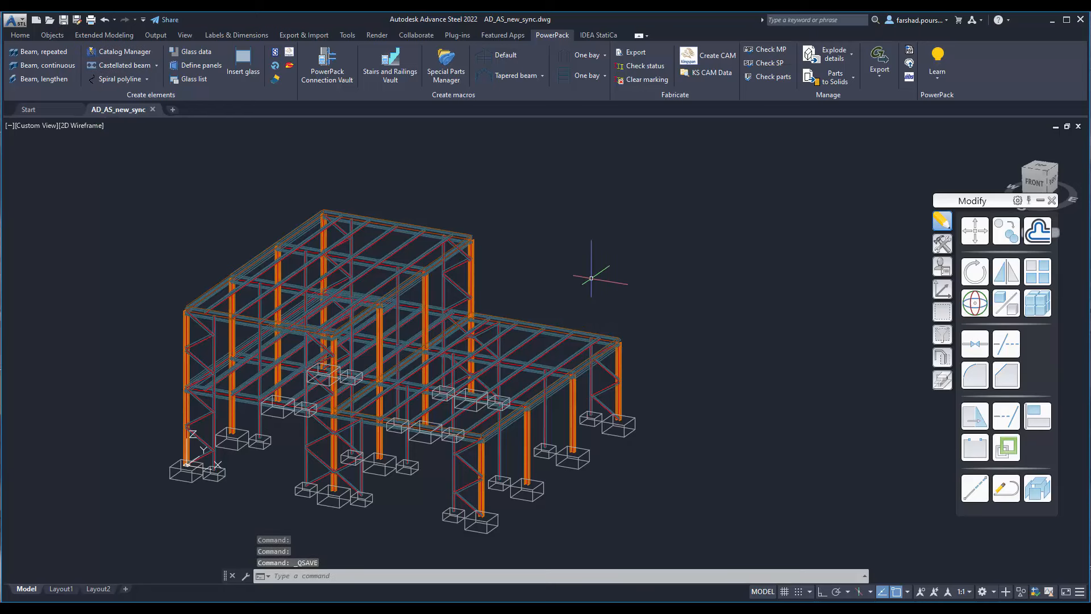
middle_click_drag(586, 275, 625, 244)
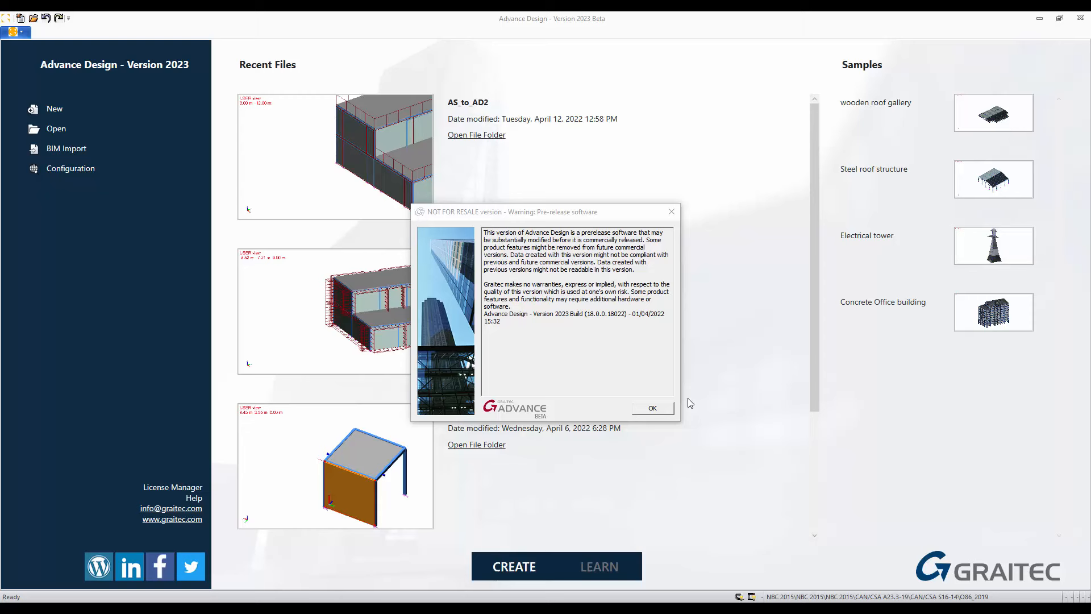
Step: In Advance Design, dismiss the pre-release notice, decline Live Update notifications and open the localization configuration
left_click(668, 408)
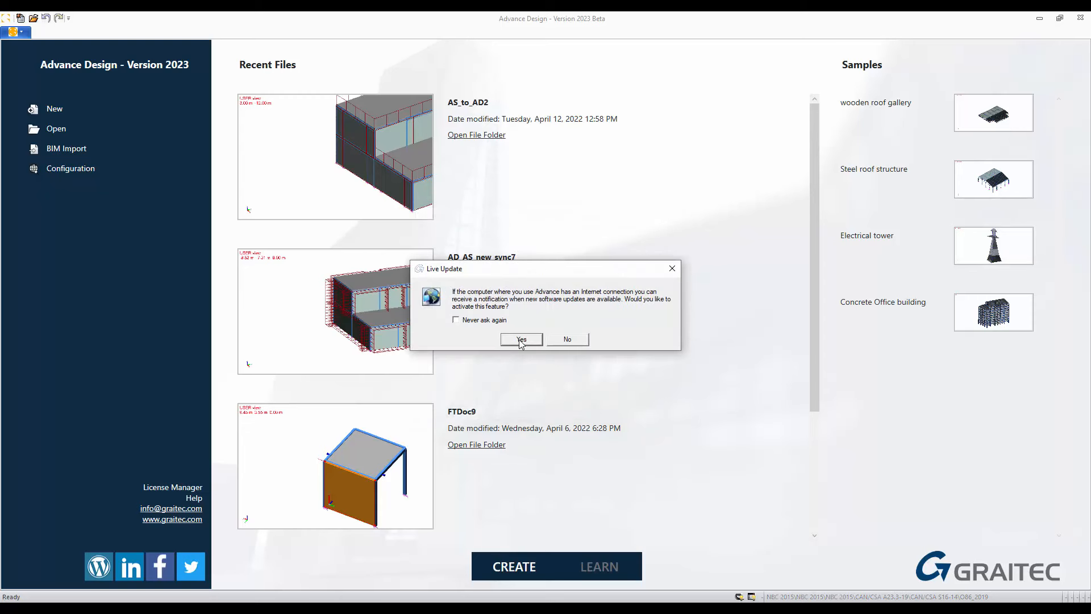
left_click(566, 339)
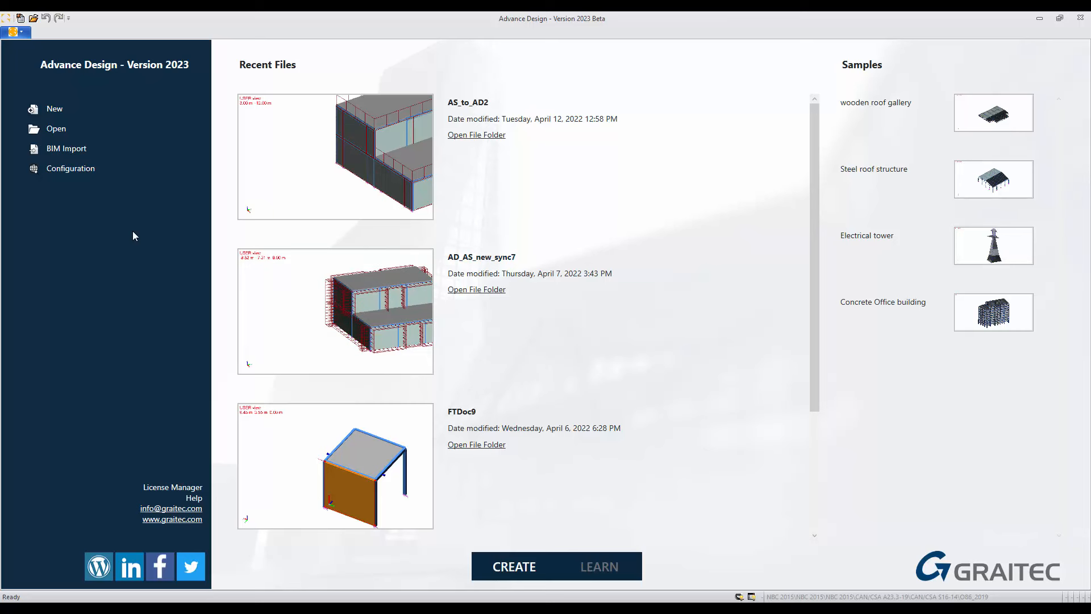
left_click(72, 169)
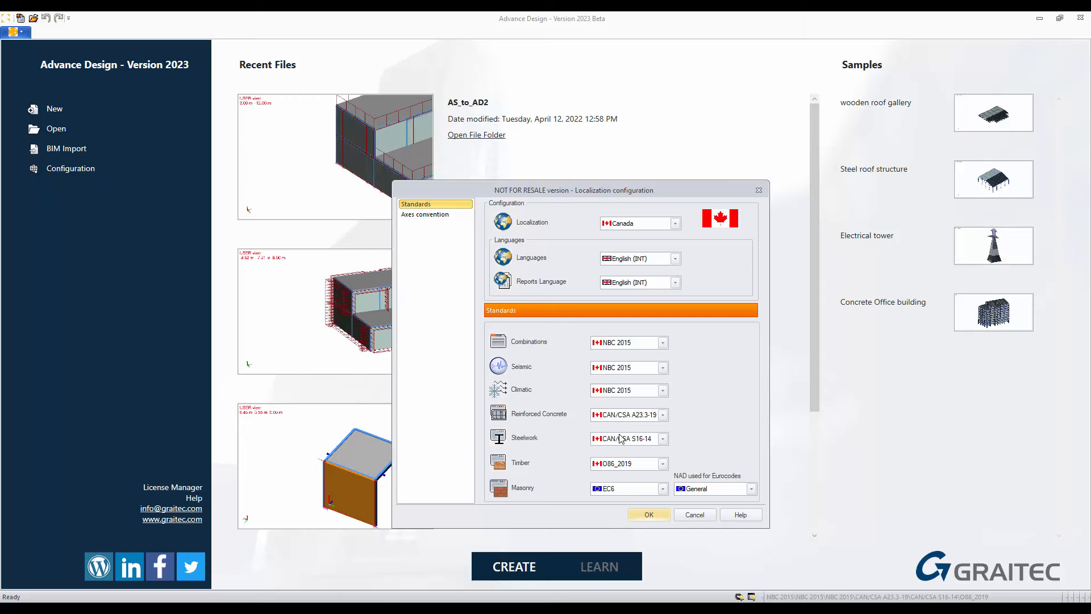
Step: Try the United States localization and return the setting to Canada
left_click(676, 225)
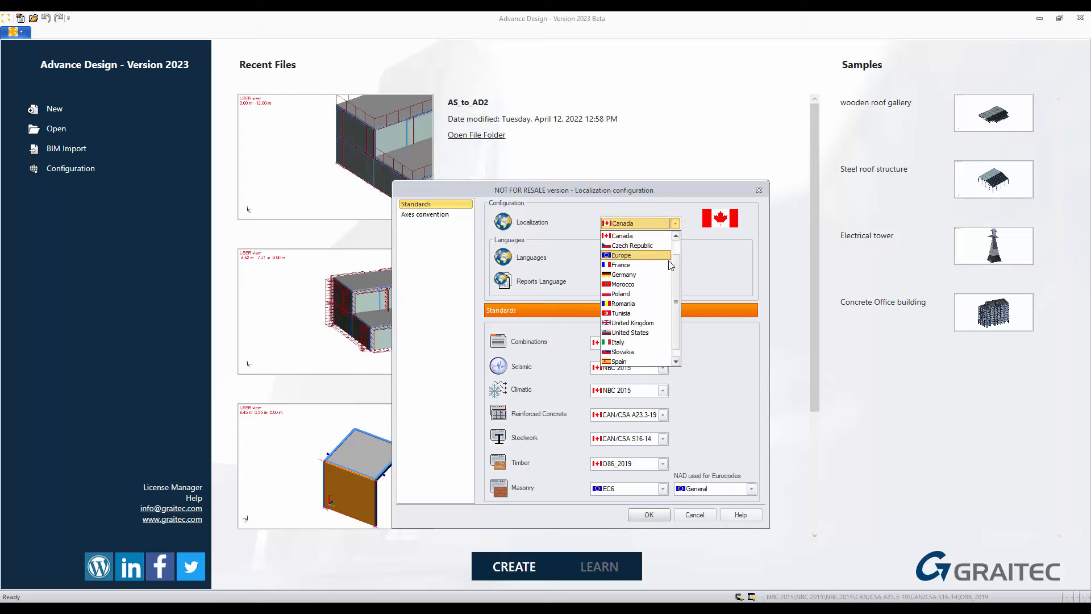
left_click(645, 334)
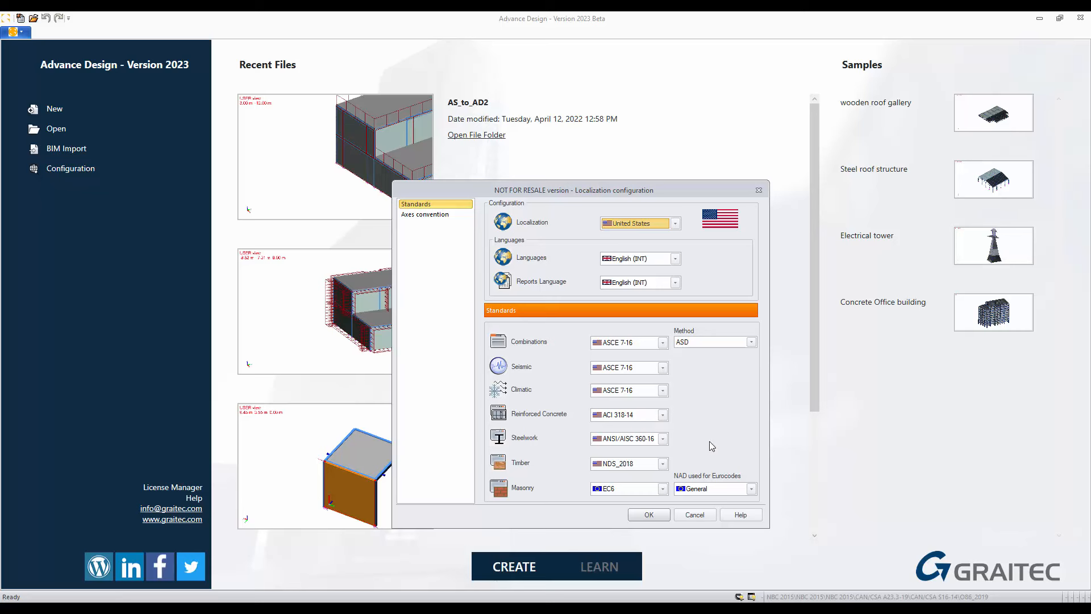
left_click(676, 224)
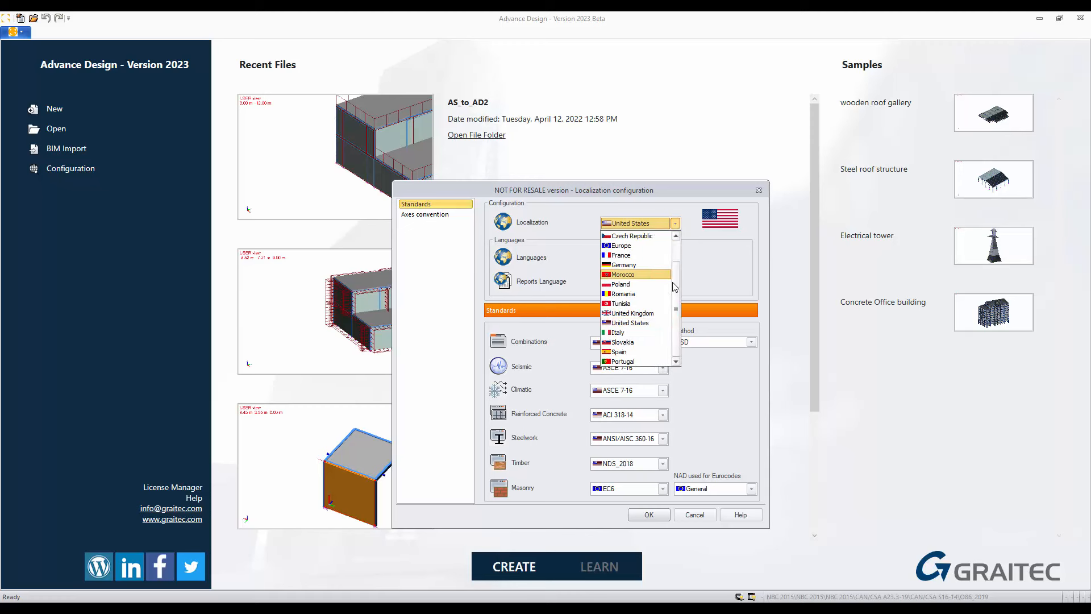
left_click_drag(676, 261, 675, 241)
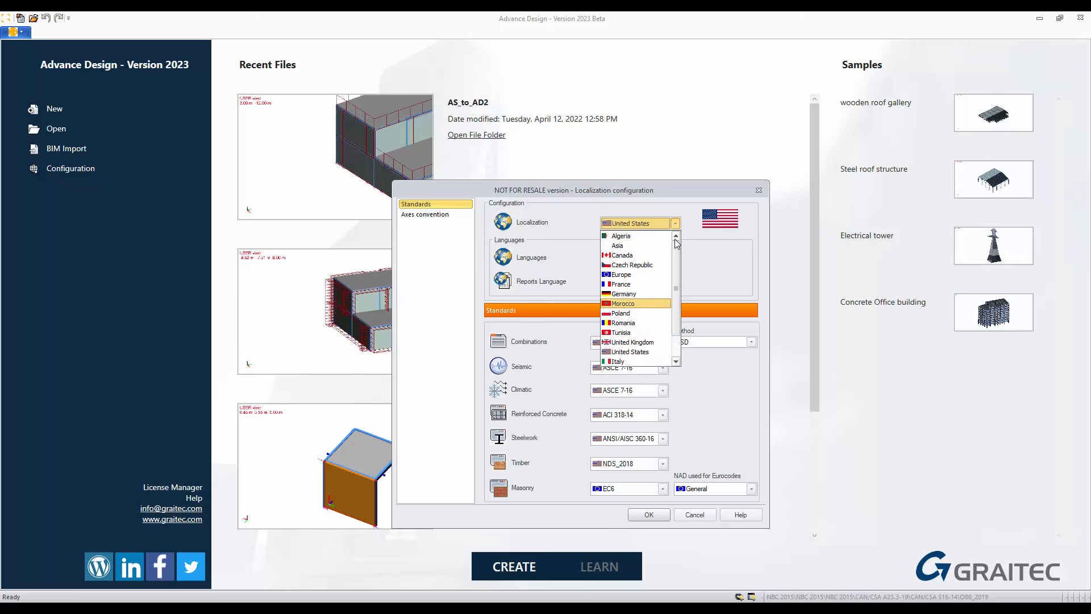
left_click(622, 255)
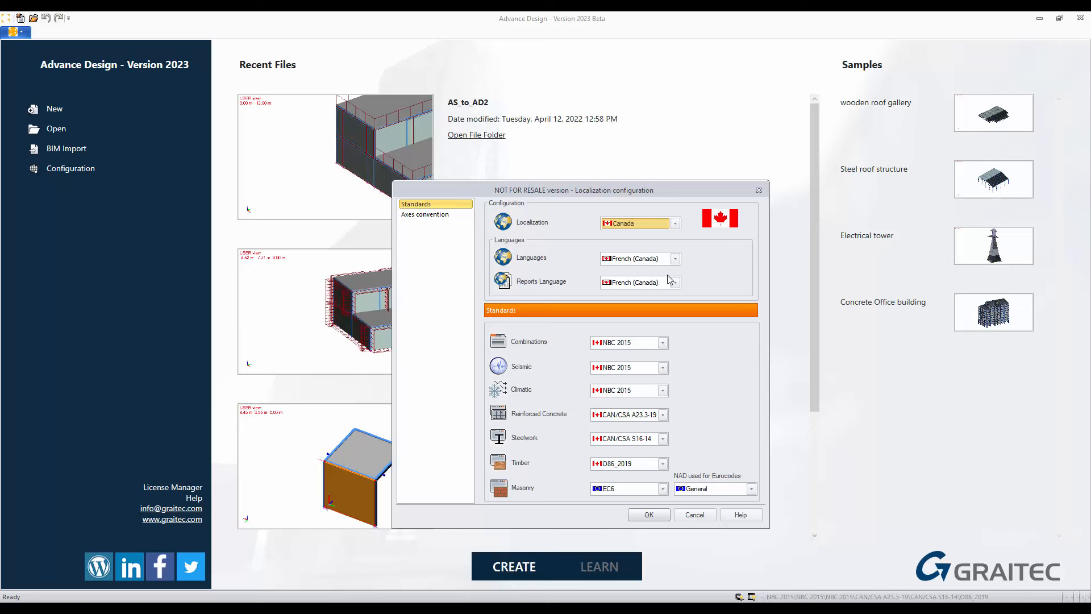
Step: Set the interface and reports languages to English (INT) and accept the localization configuration
left_click(674, 258)
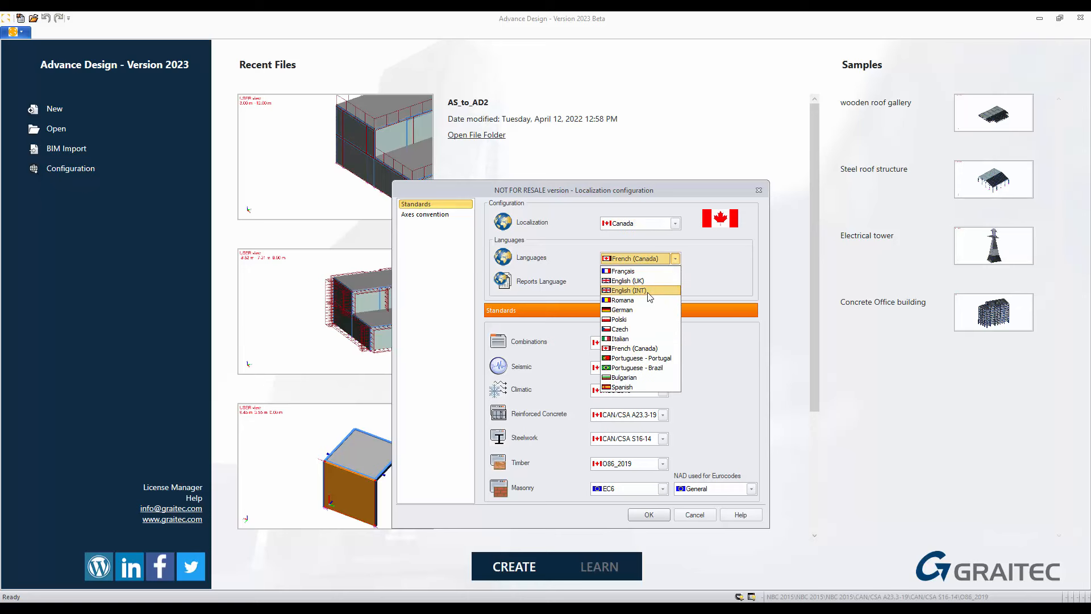
left_click(649, 291)
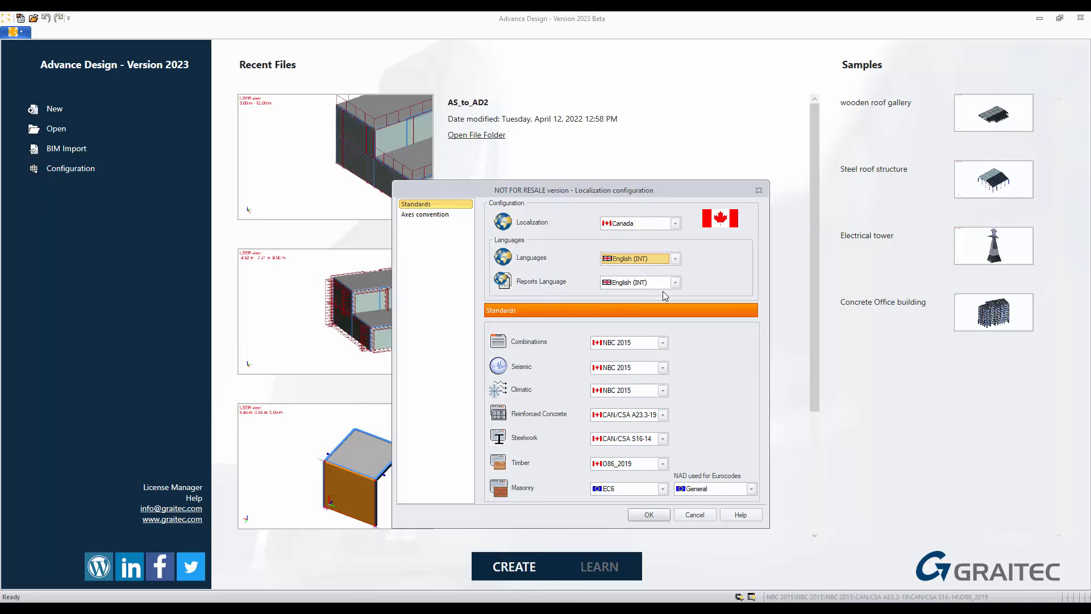
left_click(649, 515)
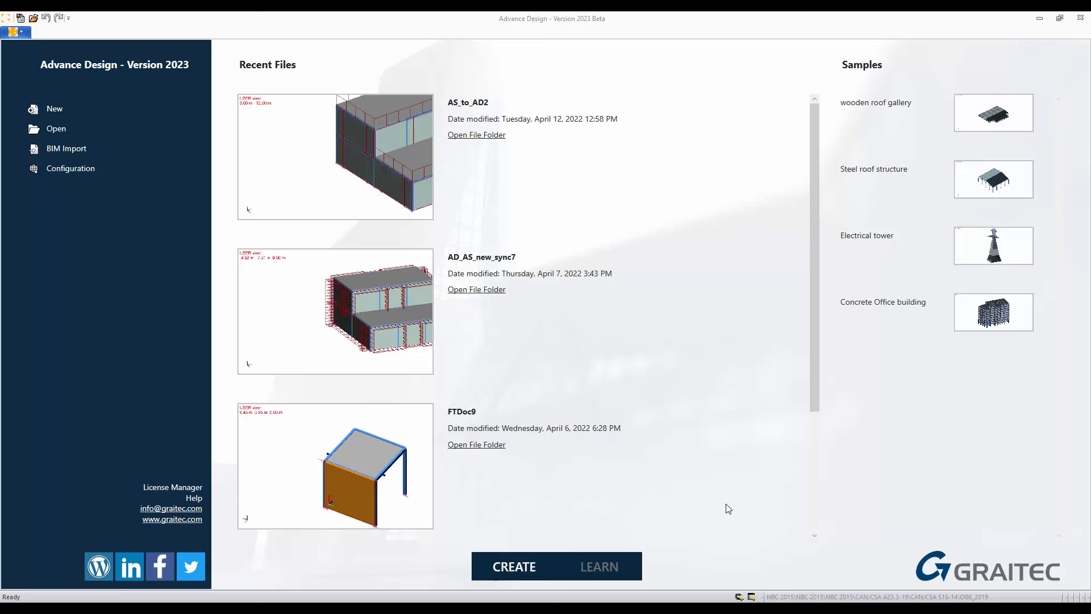
Step: Import AD_AS_new_sync.GTCX from the AD-steel-demo folder as a BIM model and dismiss the project settings wizard
left_click(67, 150)
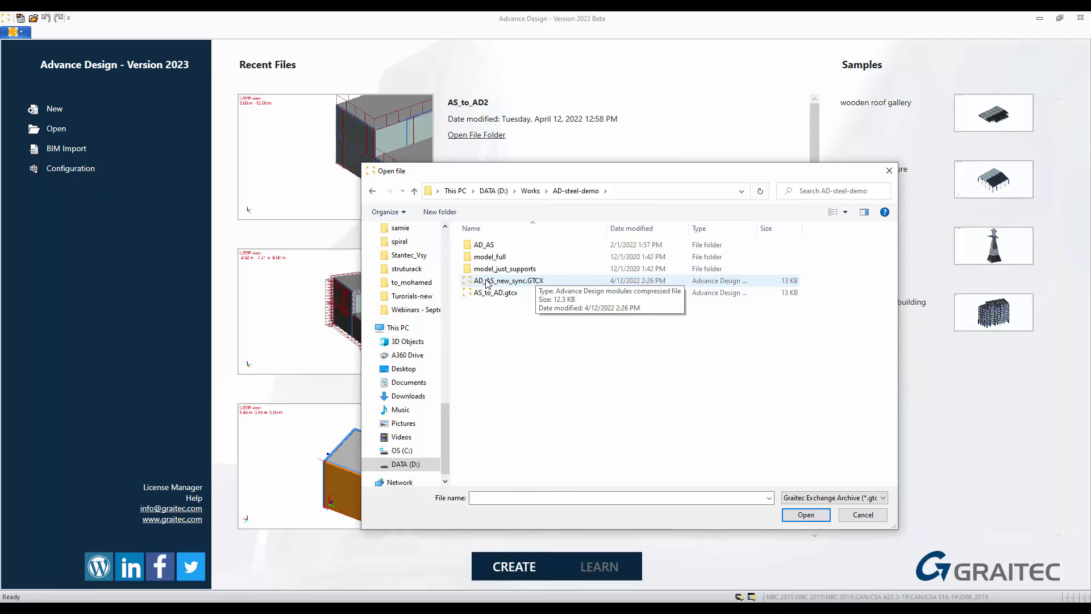
left_click(521, 283)
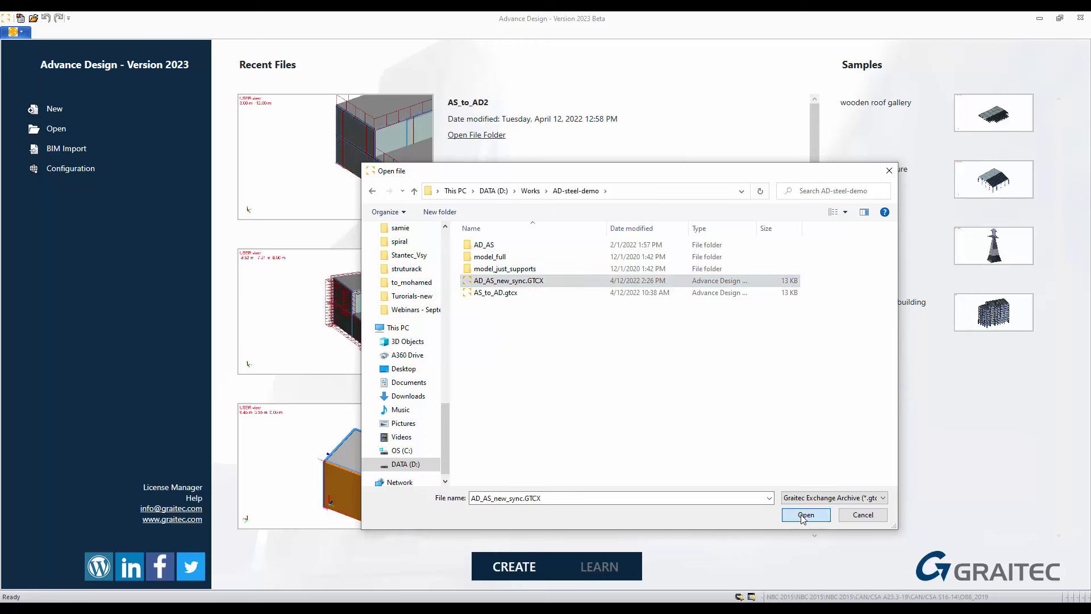
left_click(805, 515)
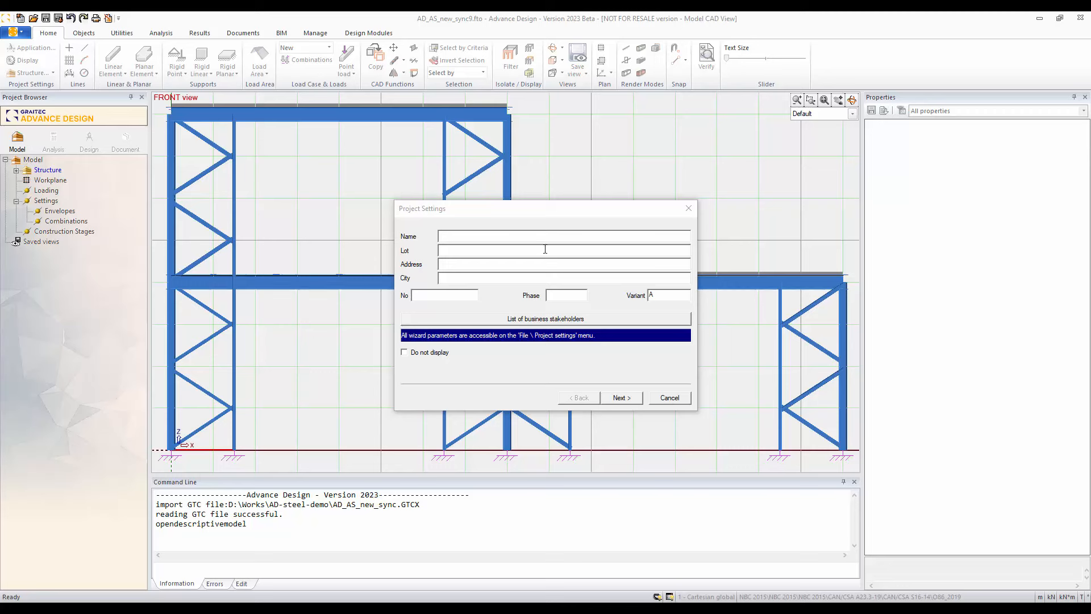
left_click(670, 398)
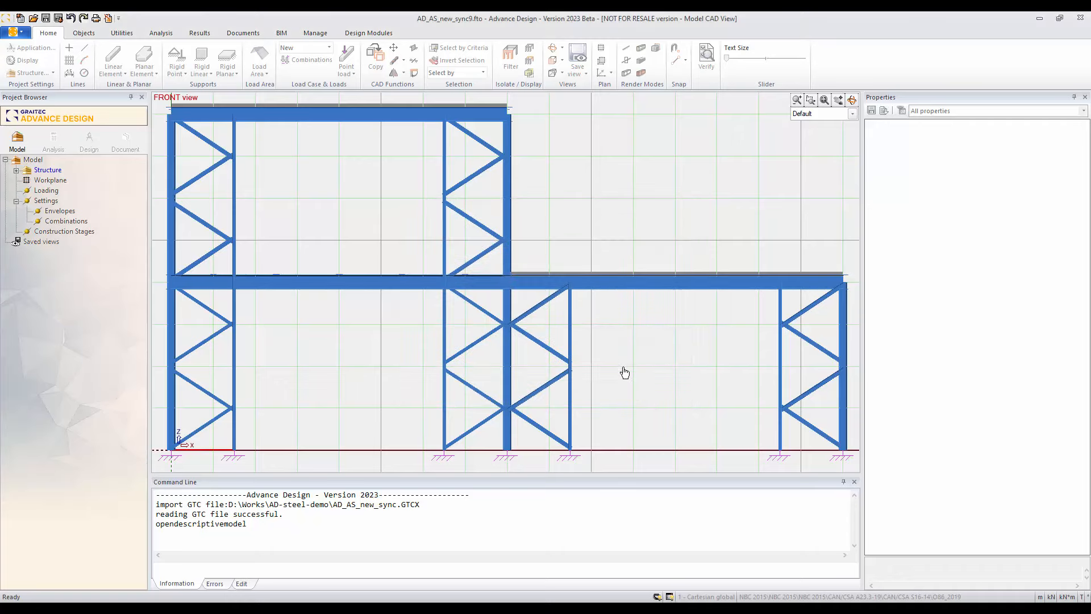
Step: Align the workplane with the top view and return to the isometric view of the imported structure
scroll(625, 356, "down", 2)
middle_click_drag(659, 342, 444, 339)
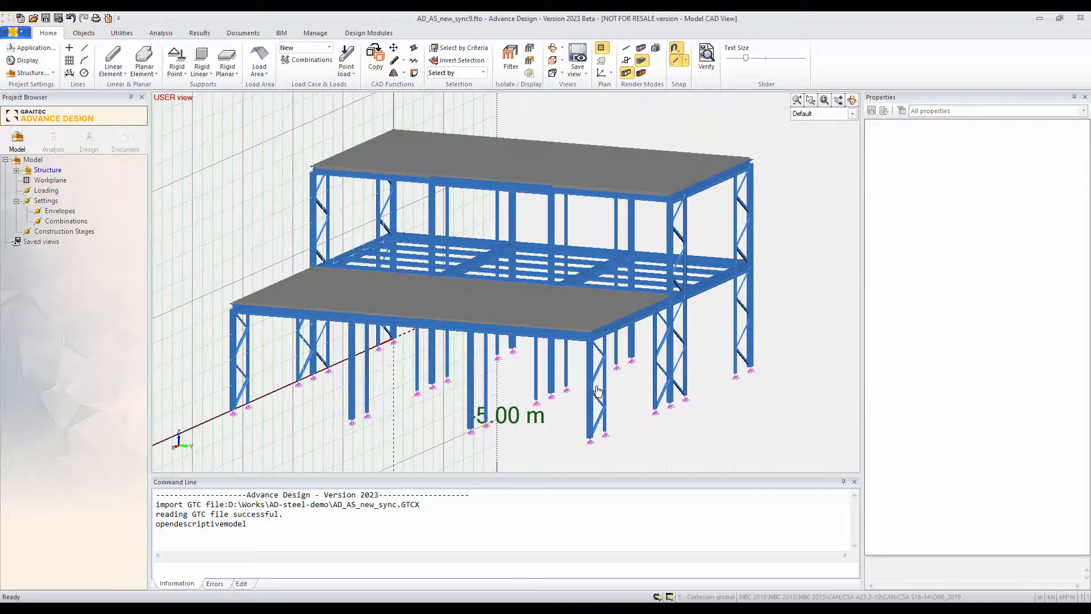
middle_click_drag(623, 382, 614, 426)
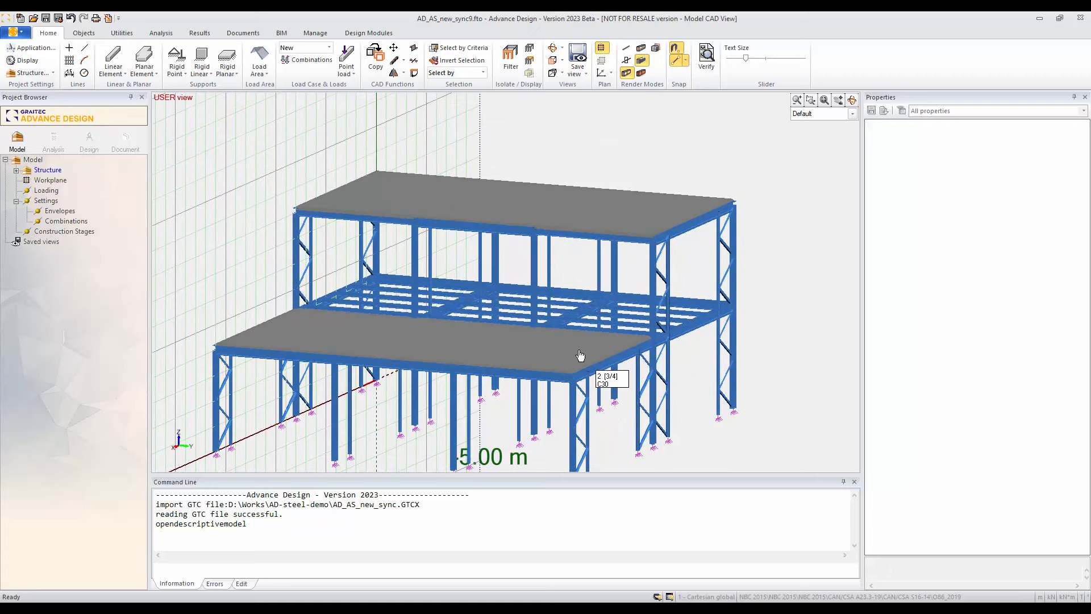
scroll(619, 406, "down", 1)
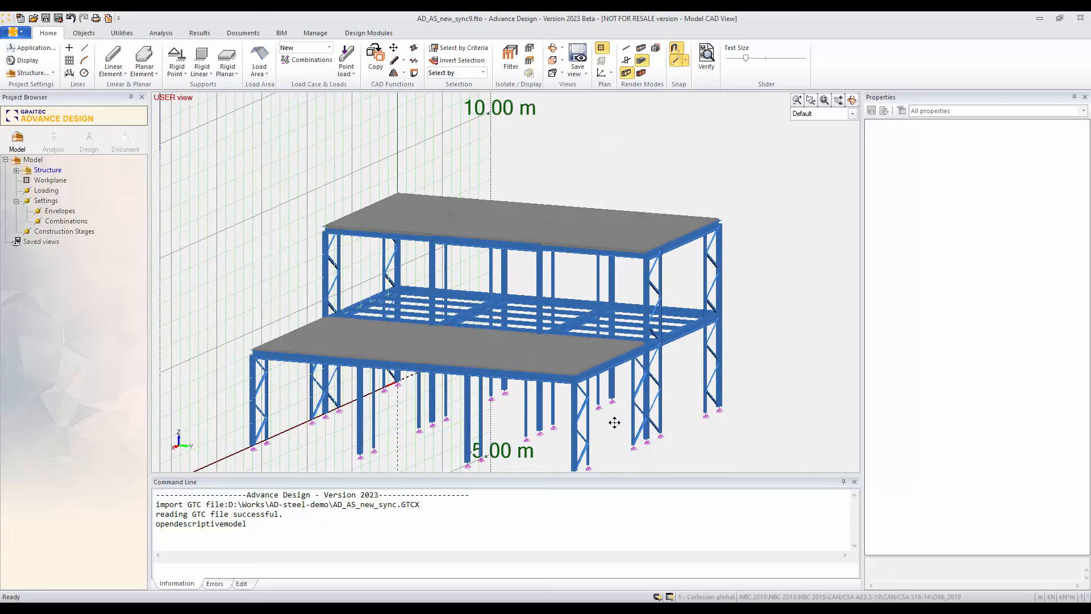
middle_click_drag(614, 422, 576, 401)
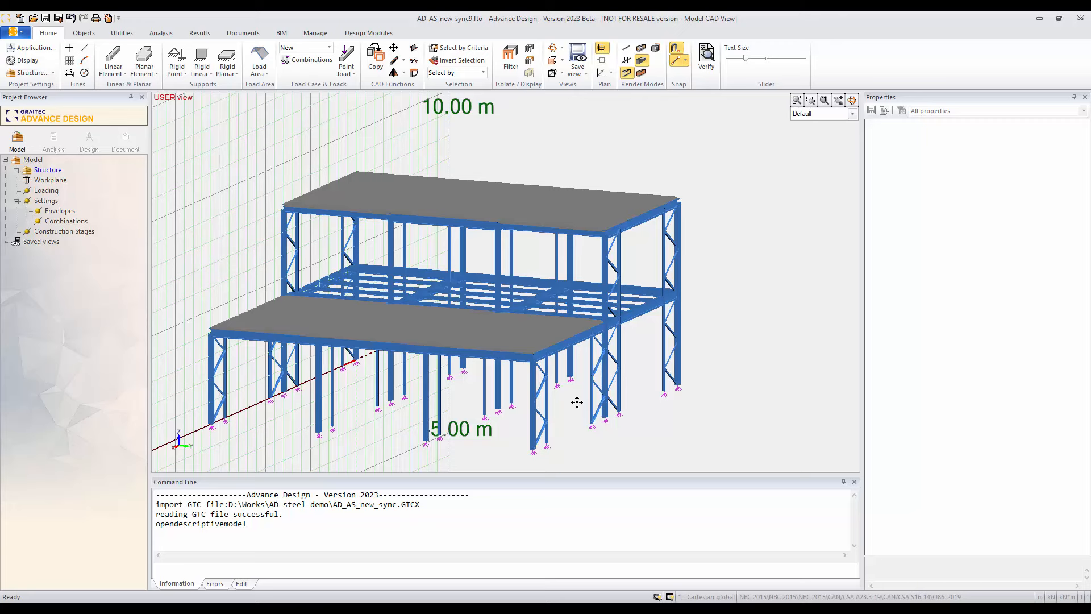
key("alt+5")
left_click(602, 61)
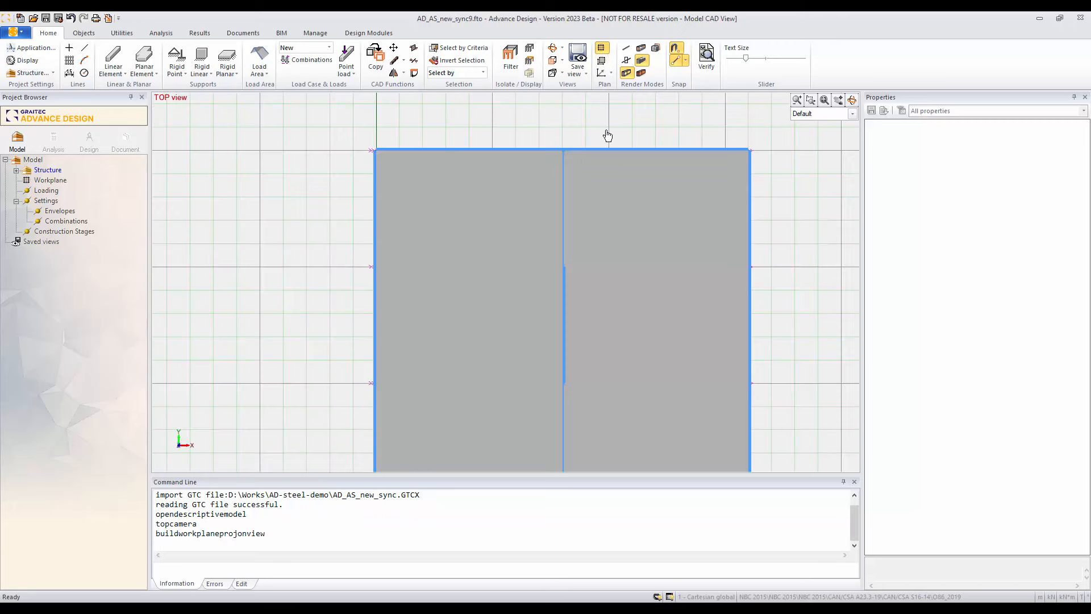
key("alt+6")
Step: Review the properties of the rigid support and the column standing on it along the lower wing's outer edge
middle_click_drag(605, 234, 659, 381, "shift")
scroll(660, 380, "up", 6)
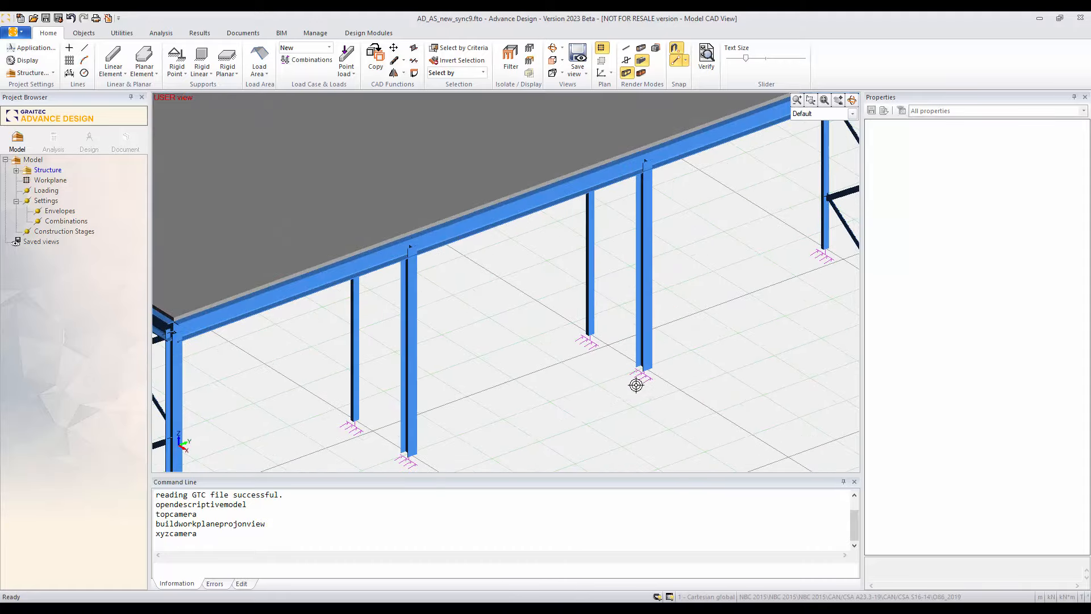
left_click(641, 384)
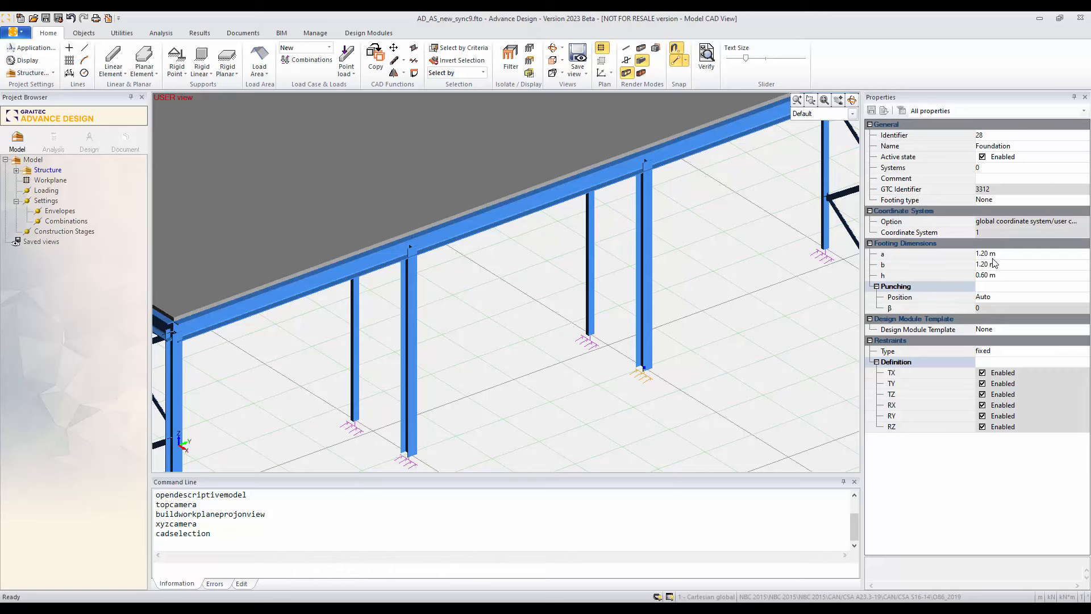
key("Escape")
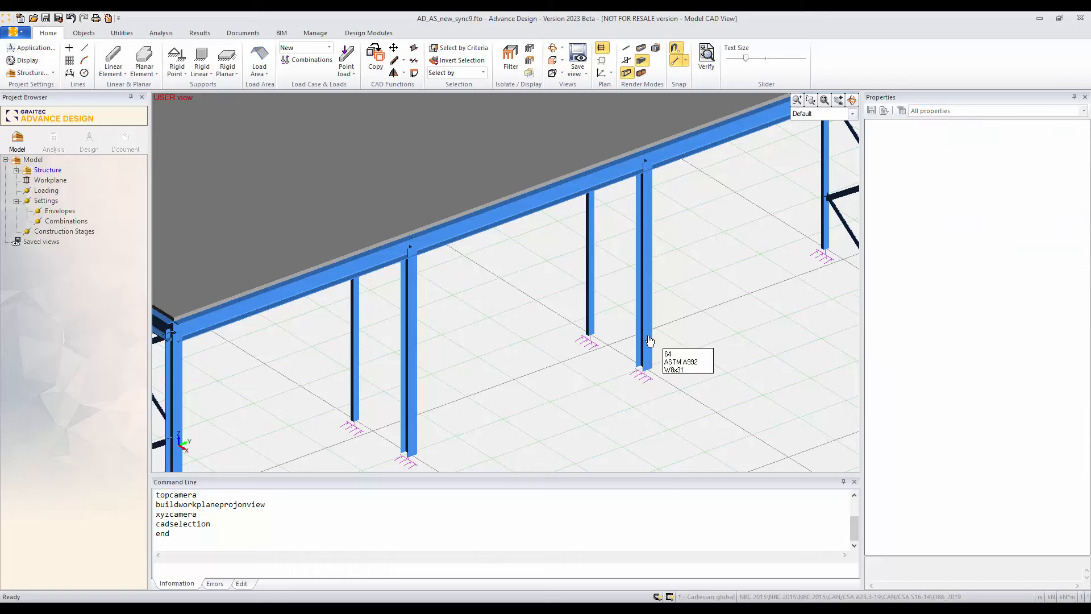
left_click(649, 341)
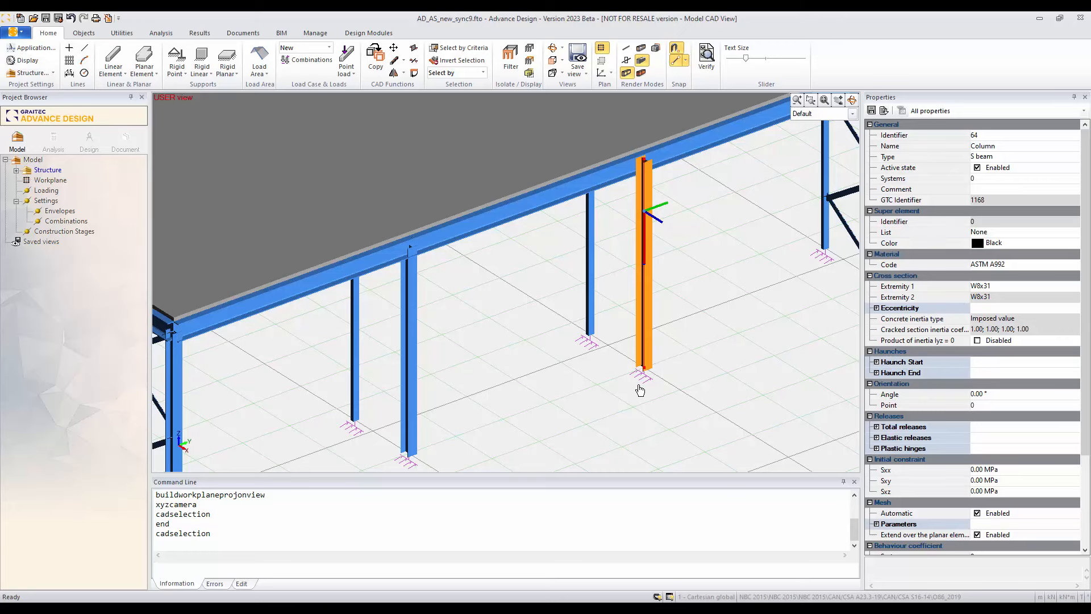
key("Escape")
Step: Review the properties of the shell element forming the lower wing's roof slab
scroll(638, 383, "down", 4)
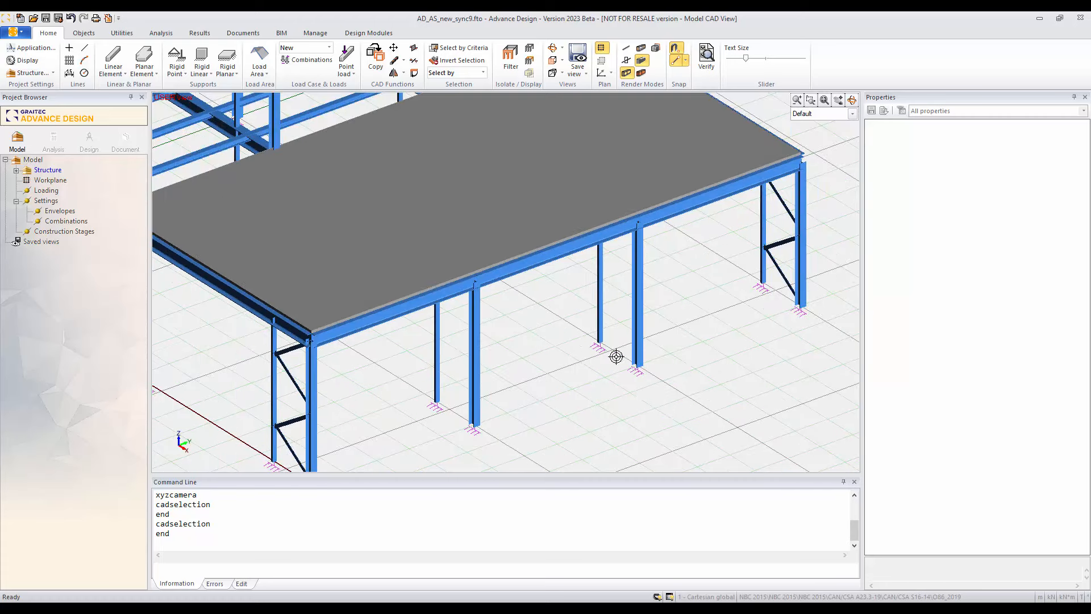
middle_click_drag(589, 353, 619, 423)
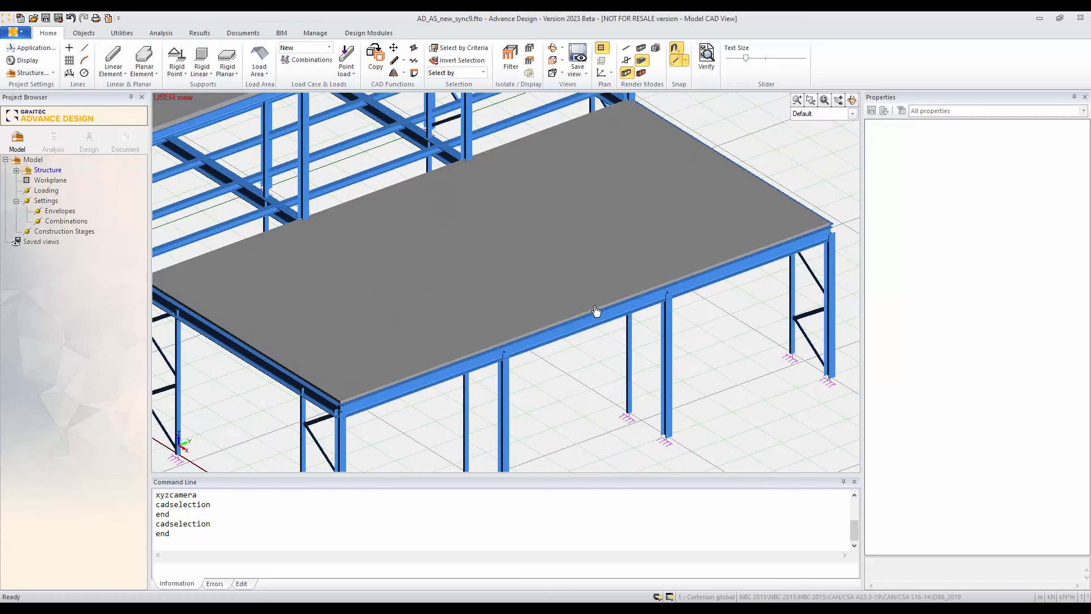
left_click(580, 244)
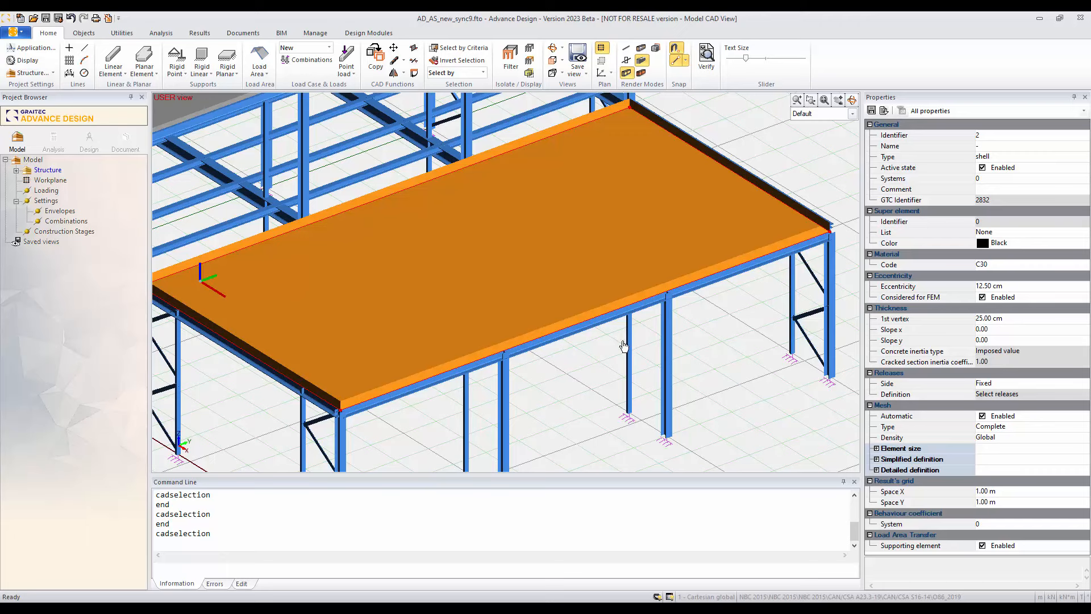
scroll(514, 282, "down", 5)
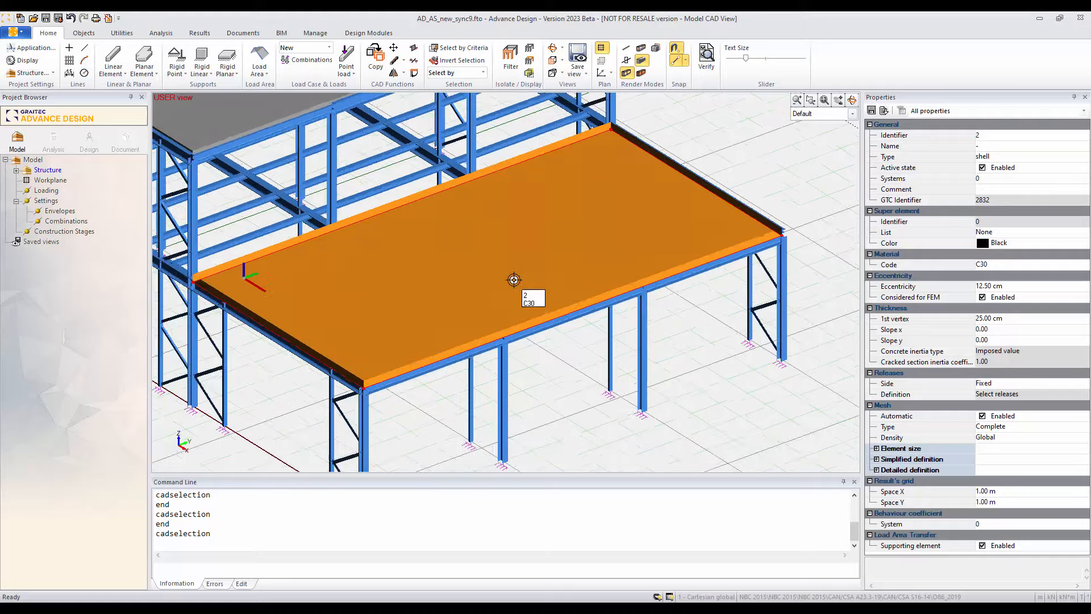
key("Escape")
Step: Draw three connected linear elements in a U shape about 3 m by 2 m on the ground beside the building
middle_click_drag(463, 276, 489, 352)
middle_click_drag(495, 308, 502, 340)
scroll(494, 341, "down", 1)
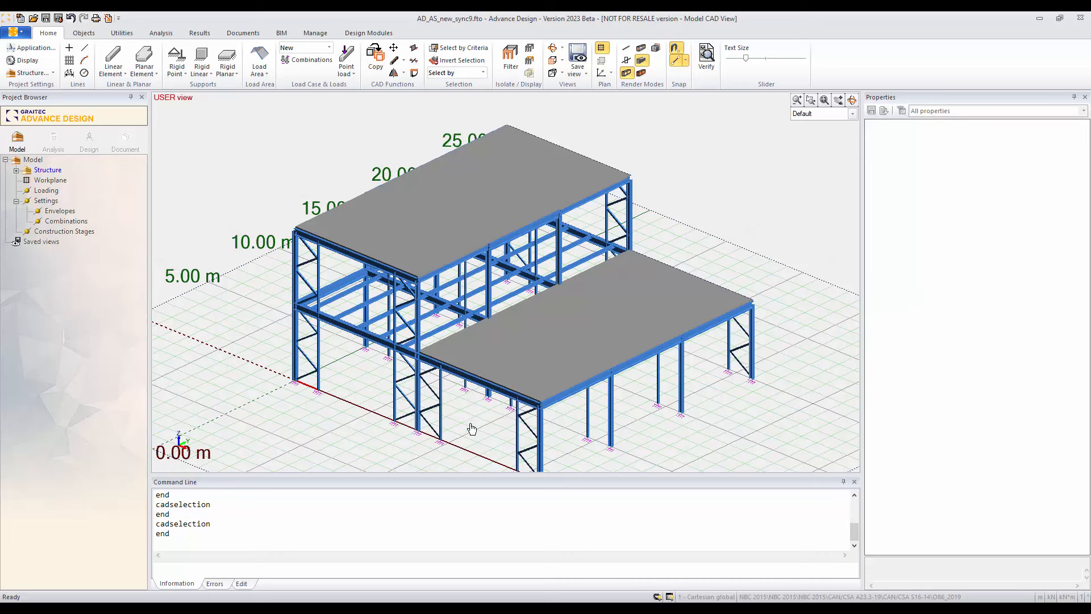
middle_click_drag(471, 420, 468, 393)
scroll(468, 392, "down", 1)
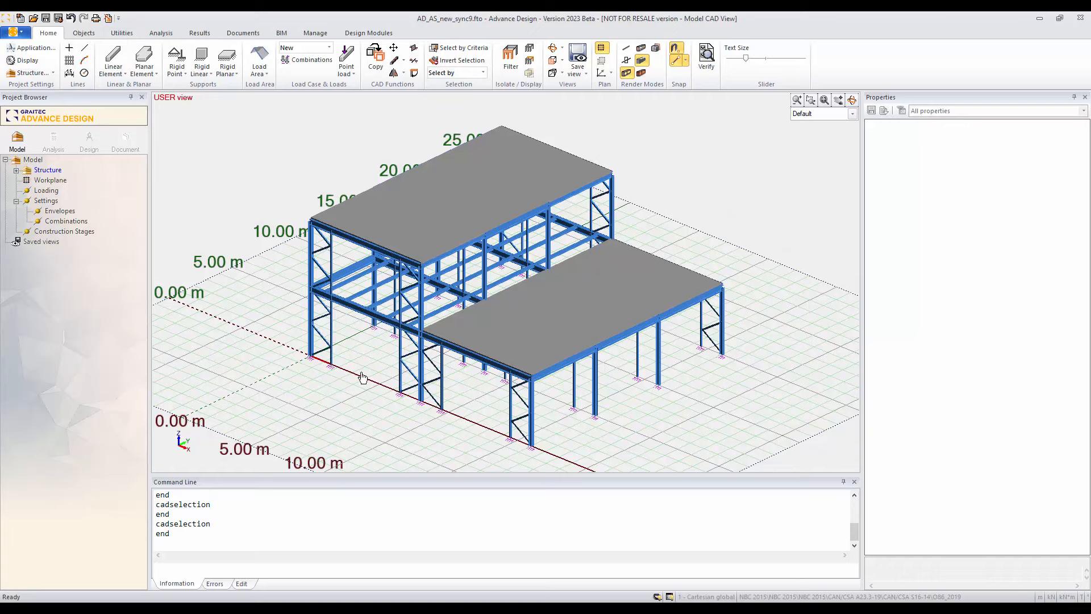
middle_click_drag(361, 377, 353, 319)
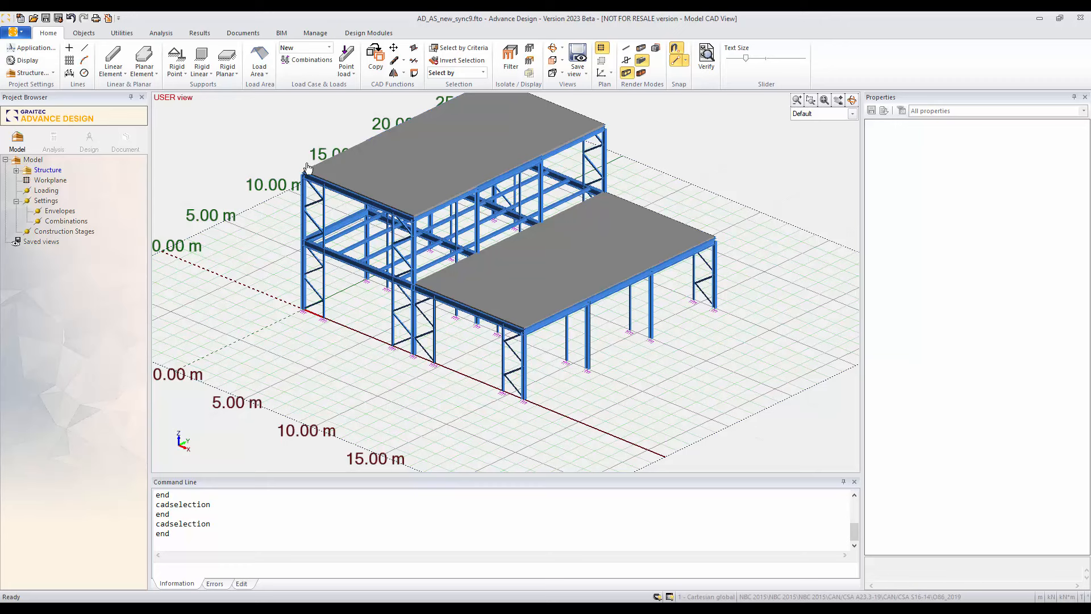
left_click(113, 57)
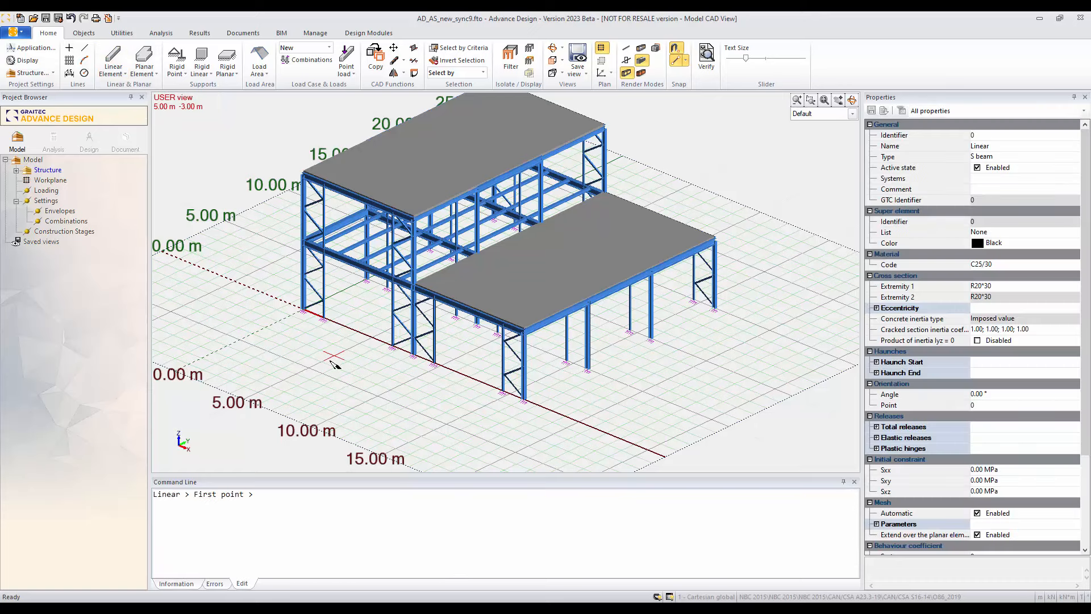
left_click(333, 357)
left_click(375, 374)
left_click(375, 374)
left_click(350, 385)
left_click(350, 385)
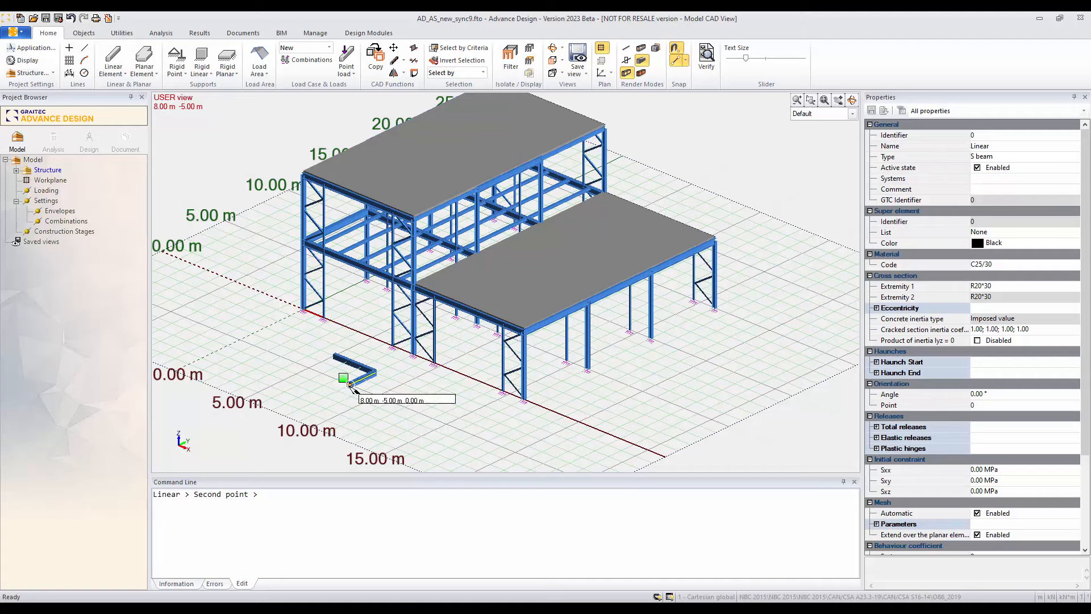
left_click(309, 367)
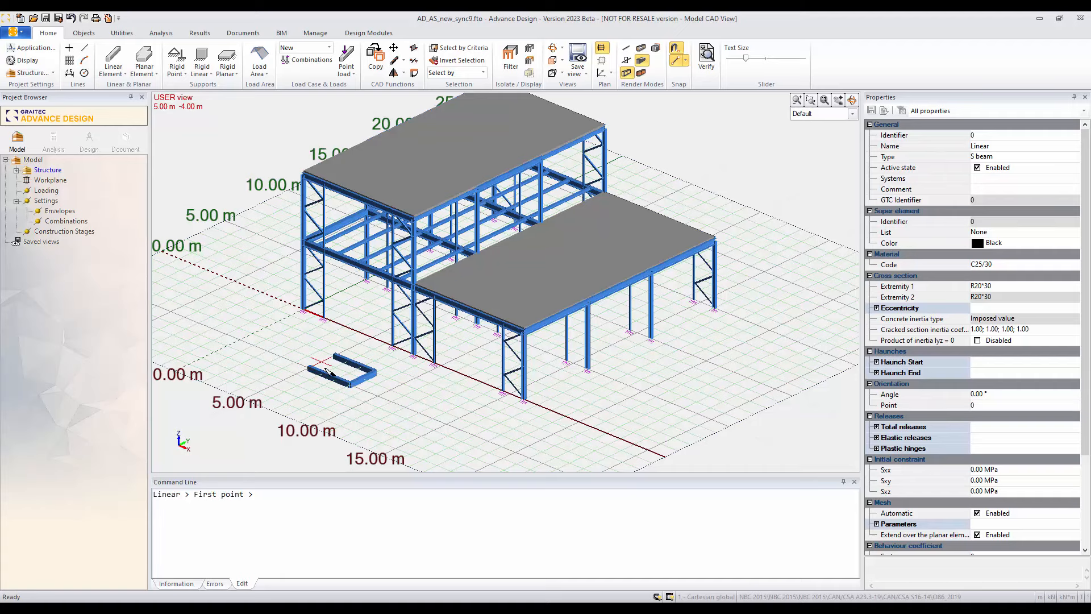
Step: Leave the linear element command and delete the three trial elements beside the building
key("Escape")
left_click_drag(365, 396, 325, 365)
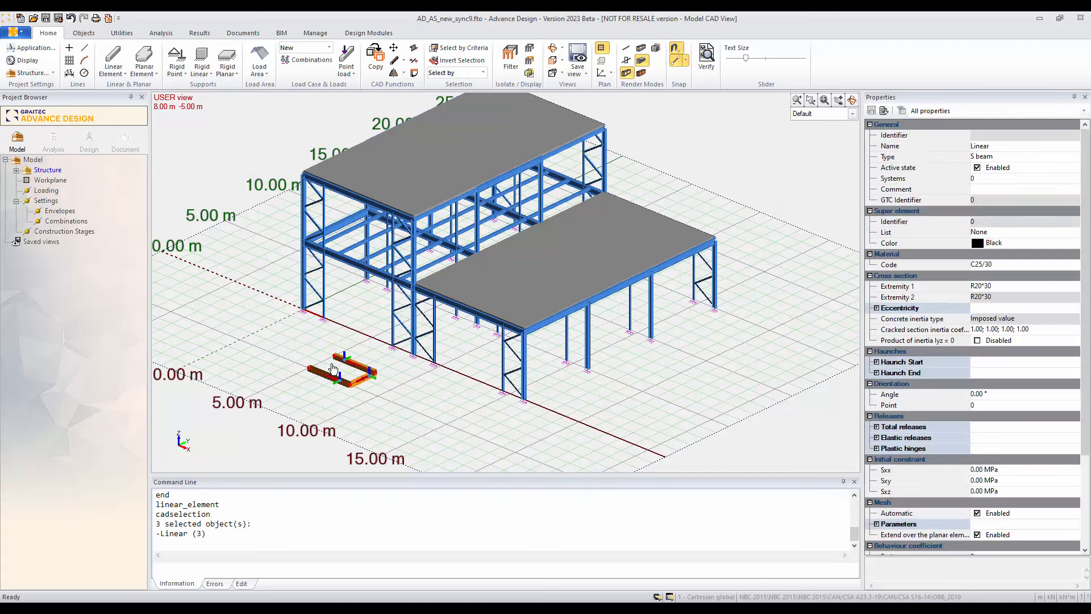
key("Delete")
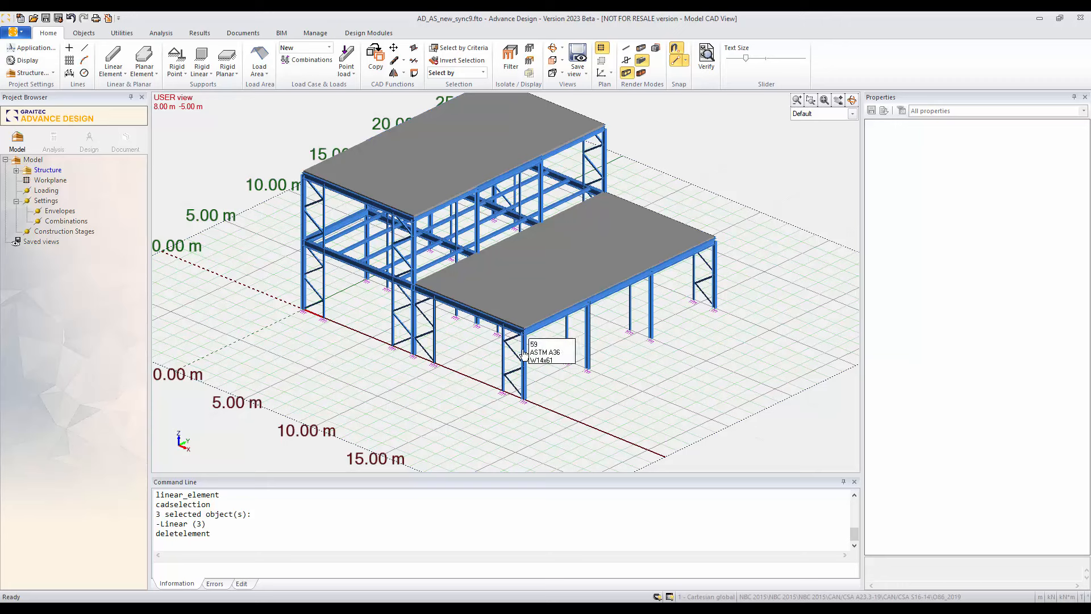
Step: Review the material, cross section and Steelwork Design properties of the lower wing's outer-edge column nearest the front corner column
mouse_move(588, 324)
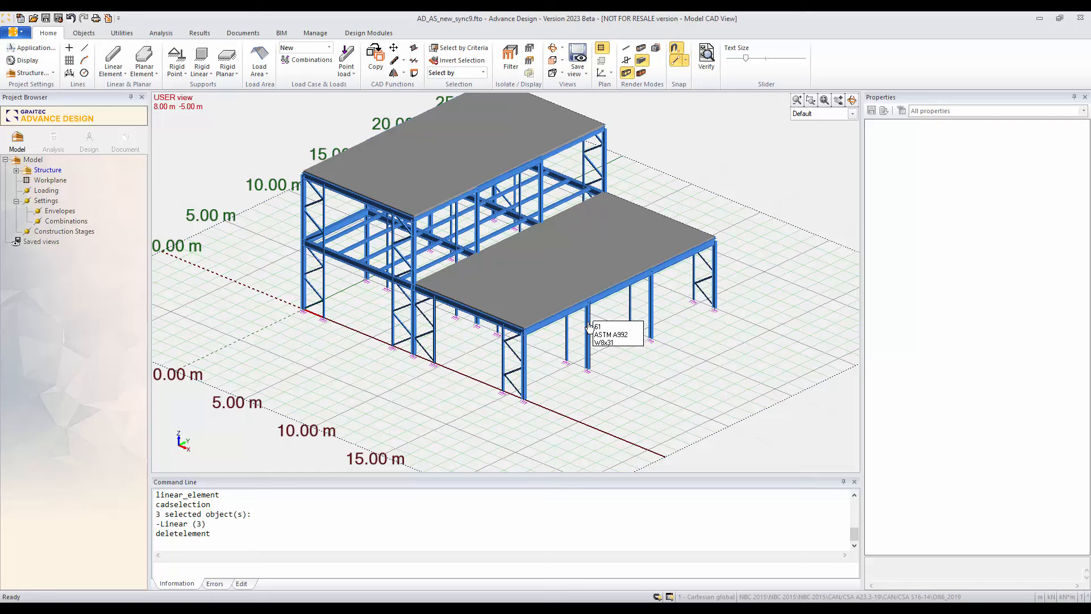
left_click(589, 326)
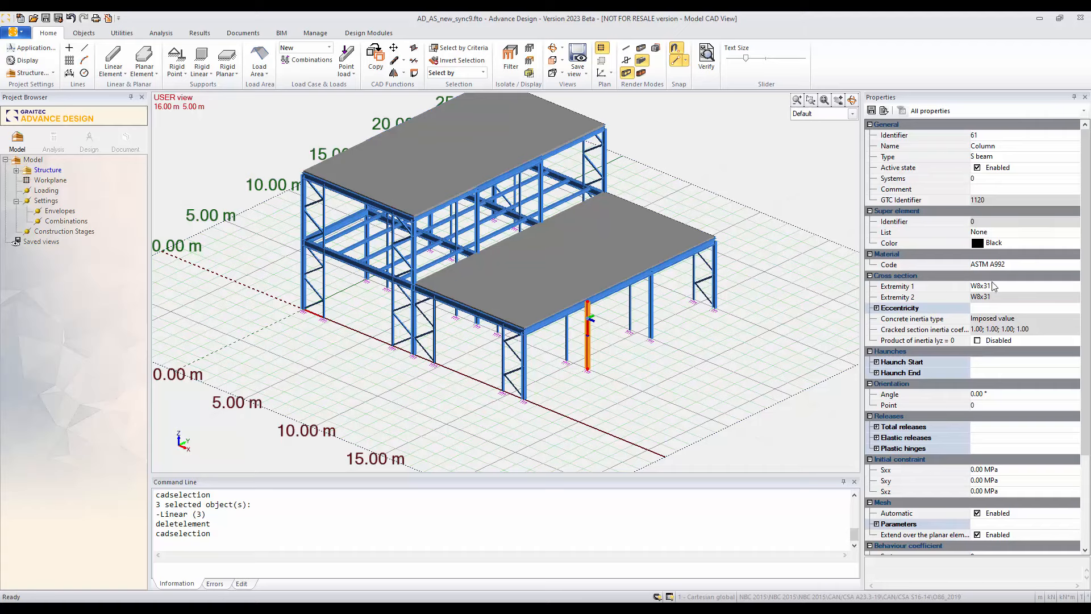
left_click_drag(1086, 247, 1086, 306)
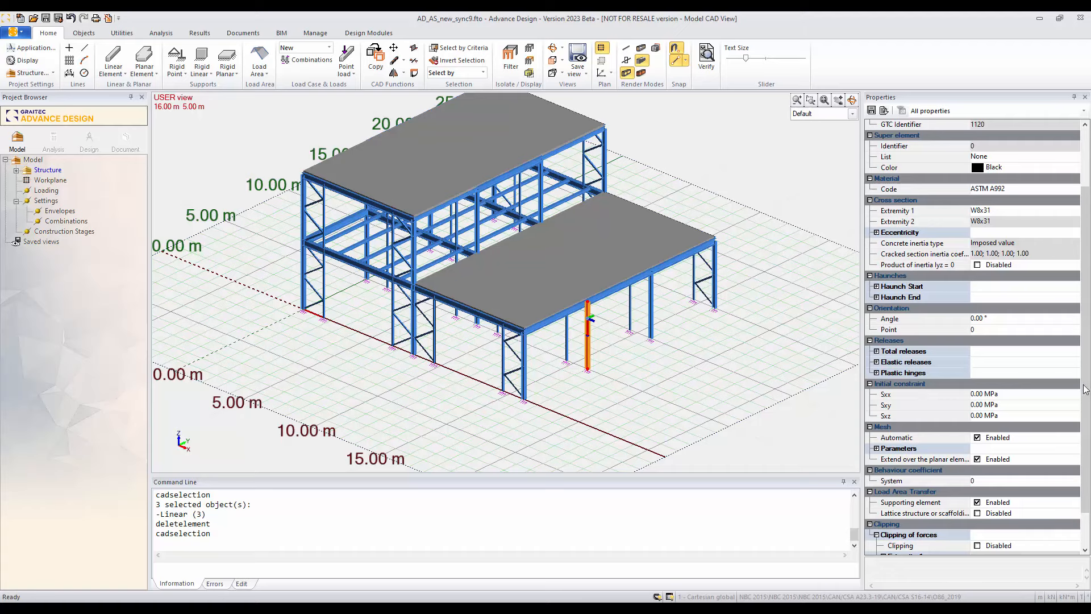
left_click_drag(1086, 390, 1087, 432)
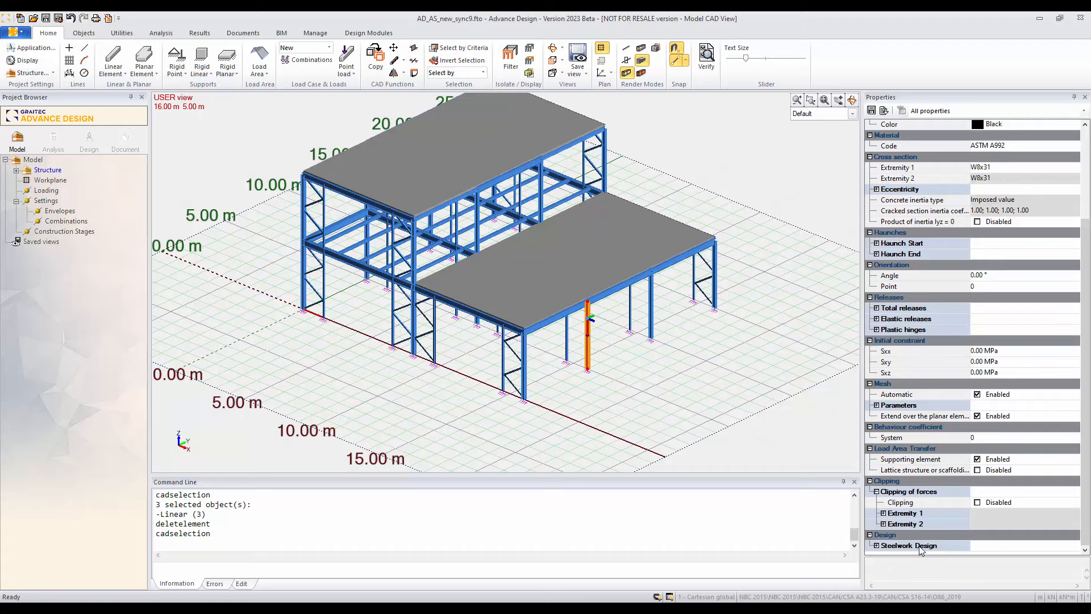
left_click(877, 546)
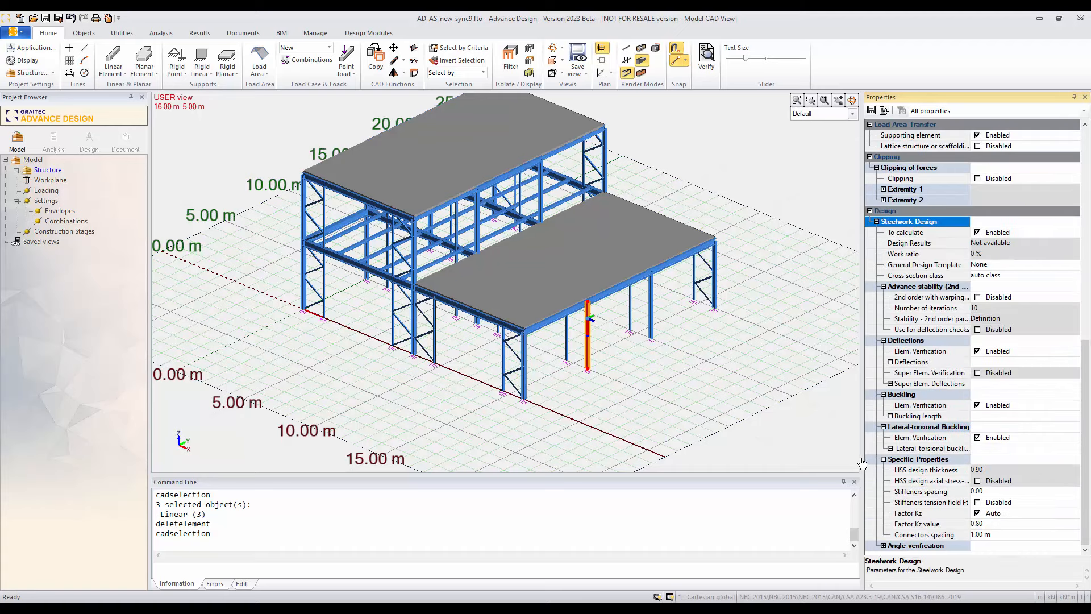
left_click_drag(1084, 406, 1078, 223)
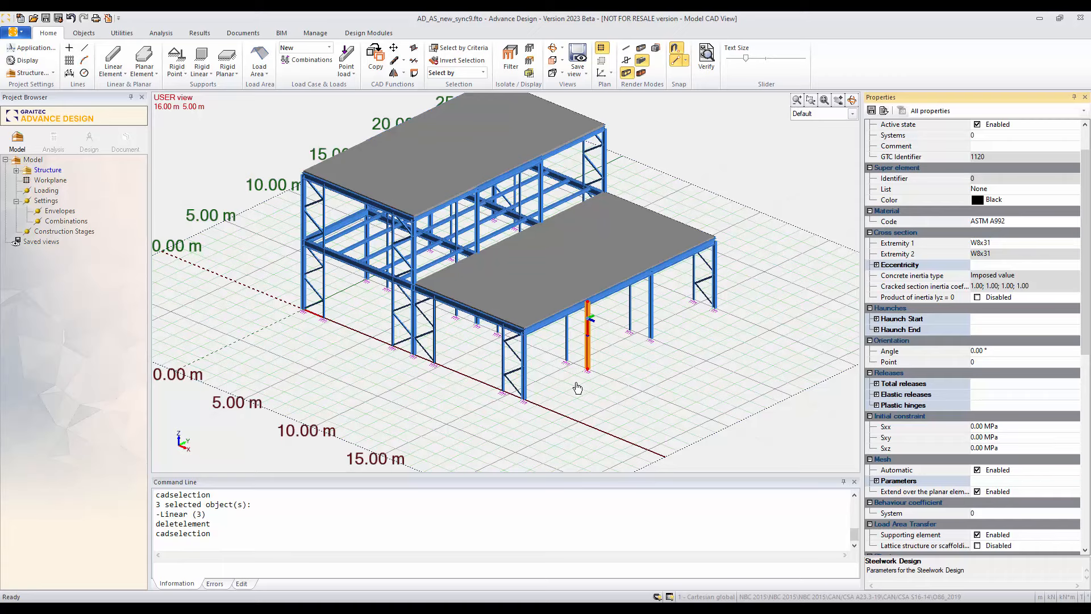
key("Escape")
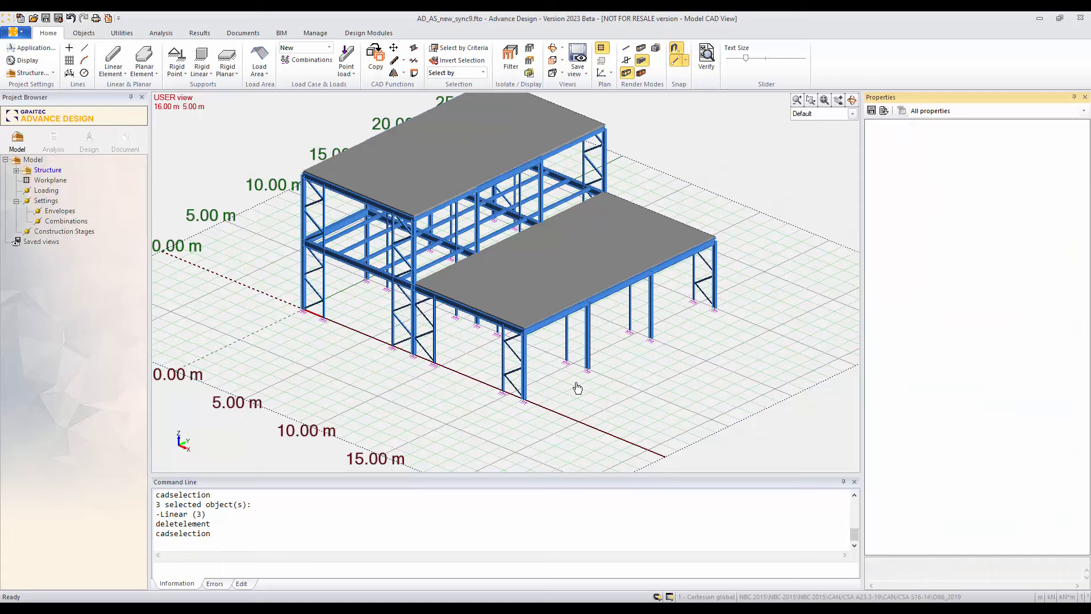
Step: Examine the imported columns, foundations, rafters, bracing and purlins listed under Structure
middle_click_drag(572, 386, 594, 406)
scroll(594, 401, "down", 1)
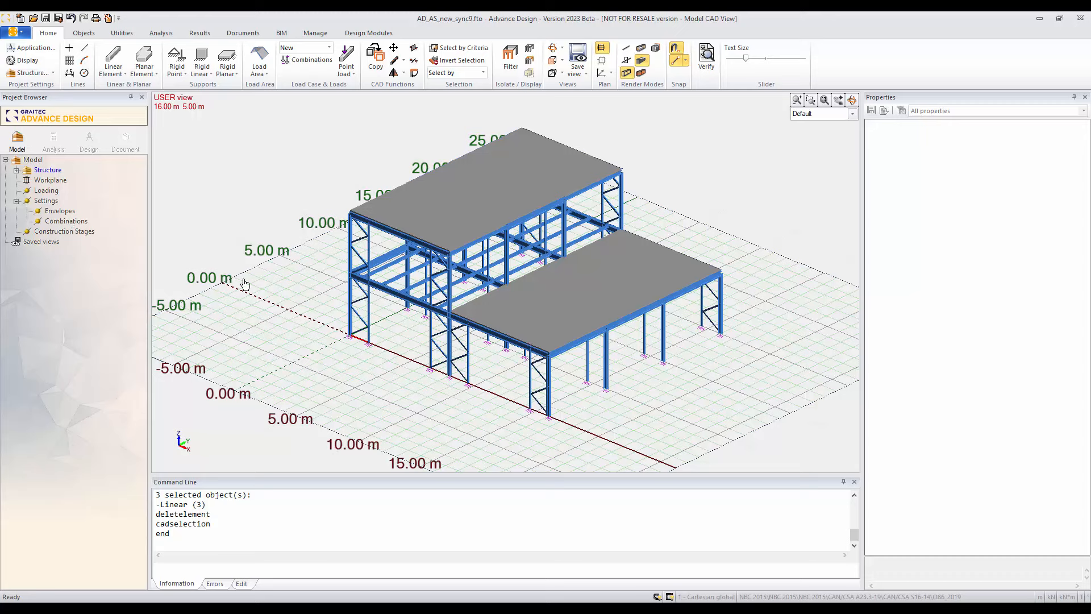
left_click(16, 171)
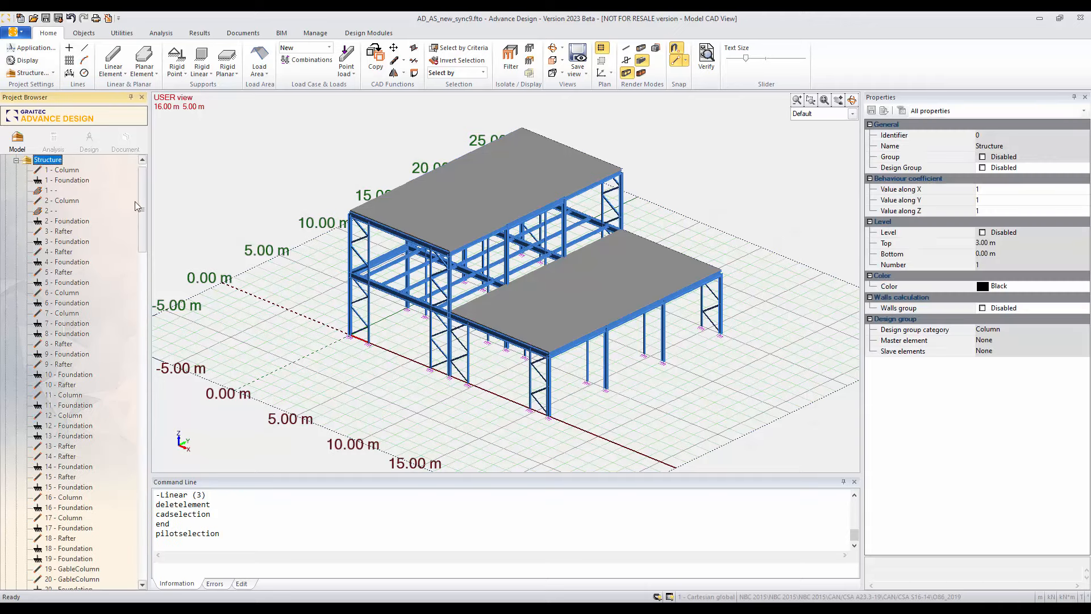
left_click_drag(142, 212, 137, 497)
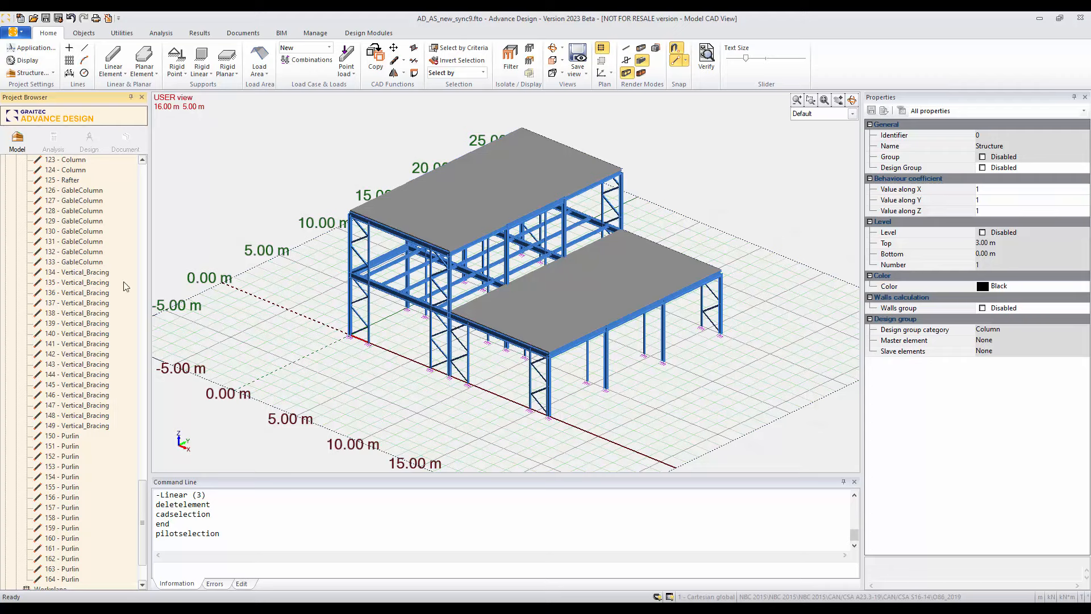
left_click_drag(145, 498, 142, 182)
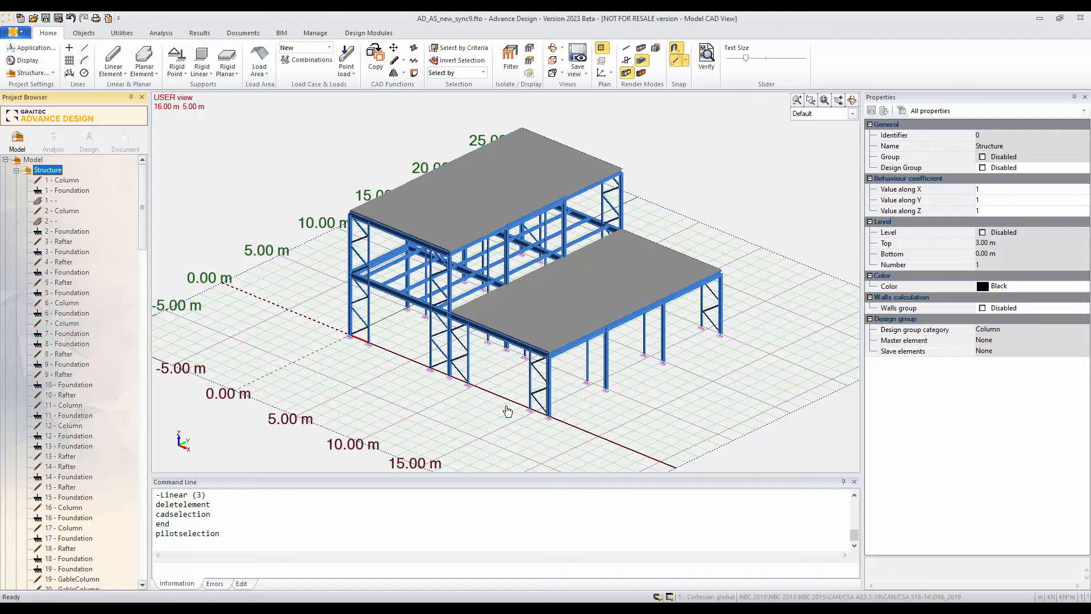
Step: View the building from the side and create a new system named First Story under Structure
middle_click_drag(533, 427, 445, 390)
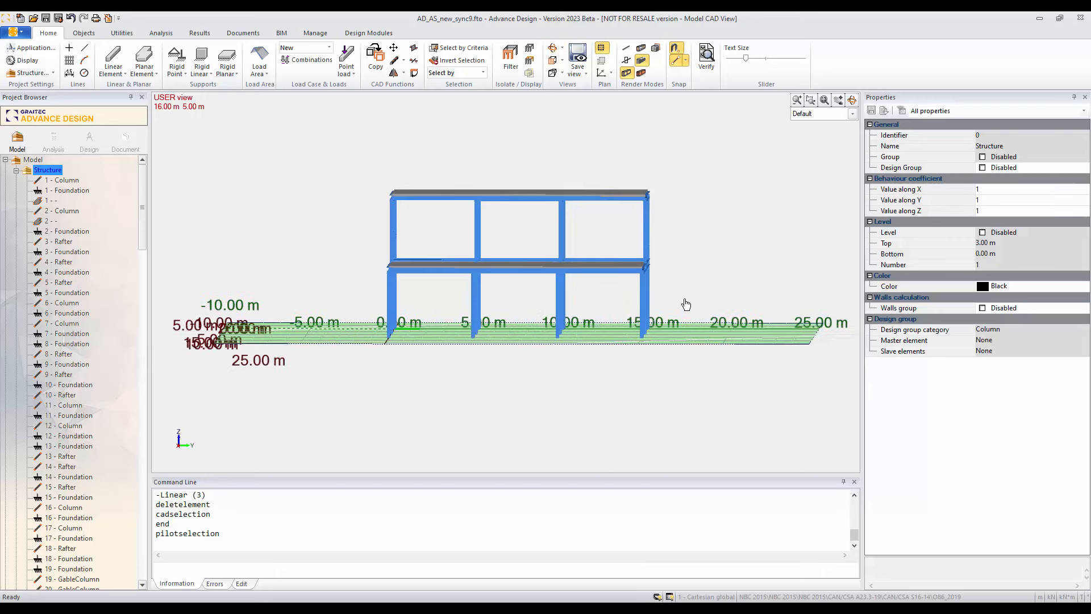
middle_click_drag(687, 297, 688, 291, "shift")
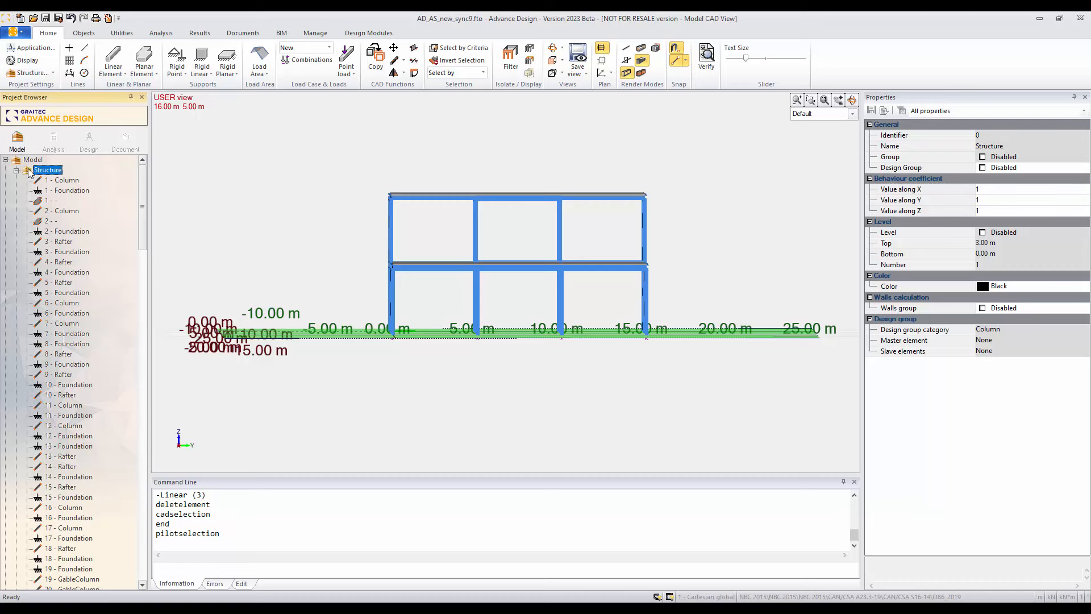
key("F6")
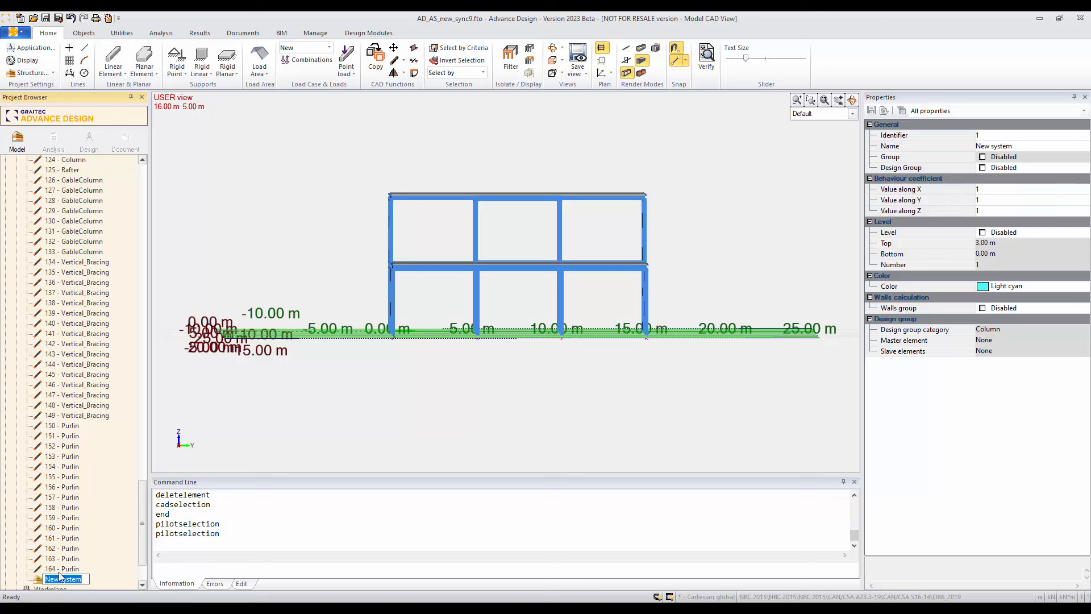
type("First Story")
left_click(71, 539)
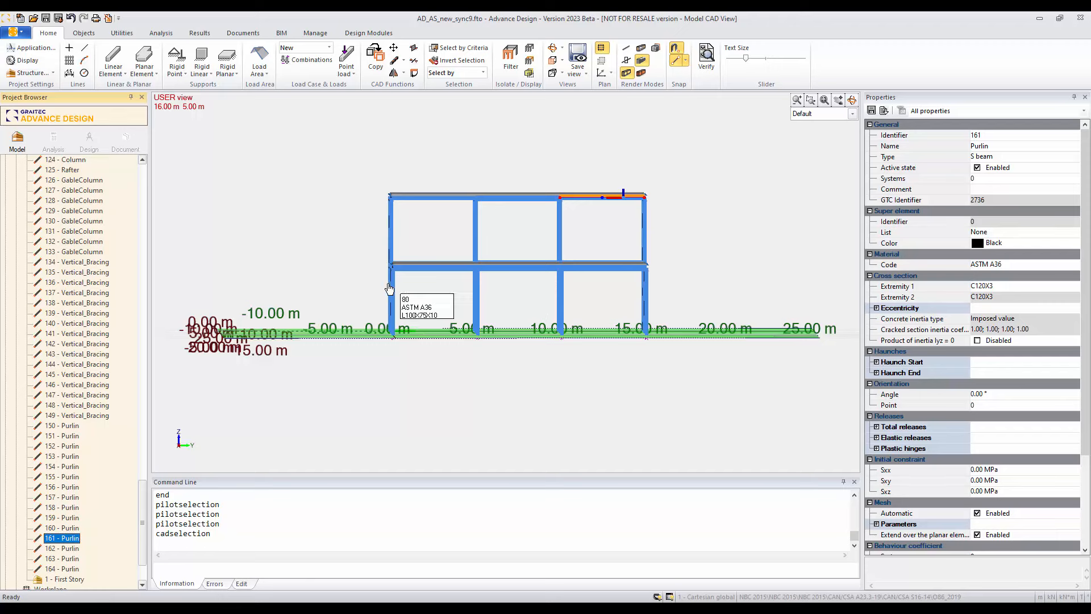
Step: Select all lower-level linear elements, the planar element and the point supports, and move them into the First Story system
left_click_drag(357, 275, 681, 370)
left_click_drag(348, 252, 682, 353)
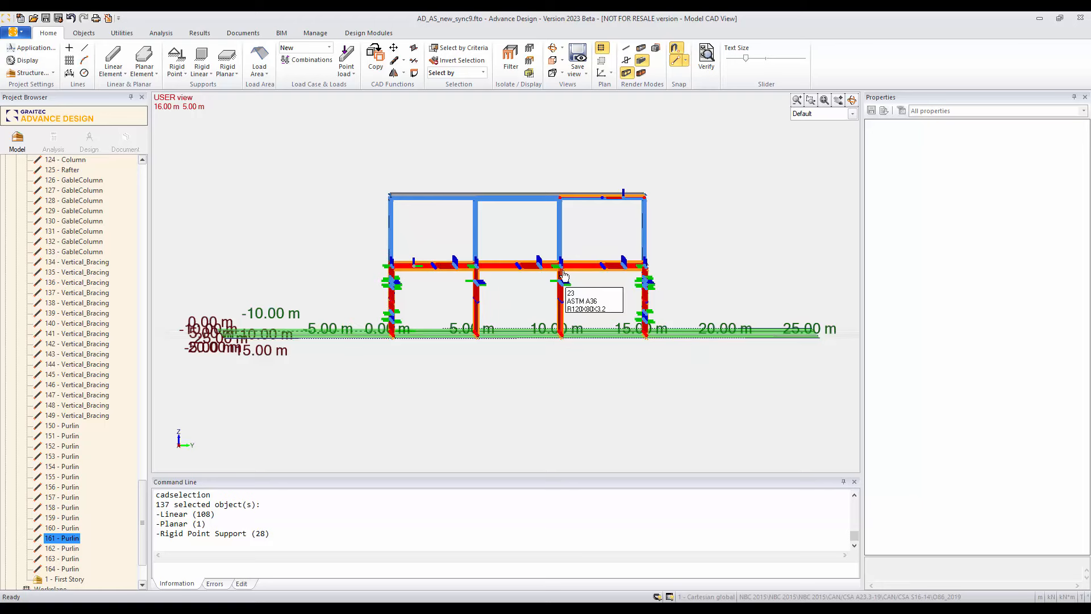
key("Escape")
left_click_drag(360, 238, 706, 351)
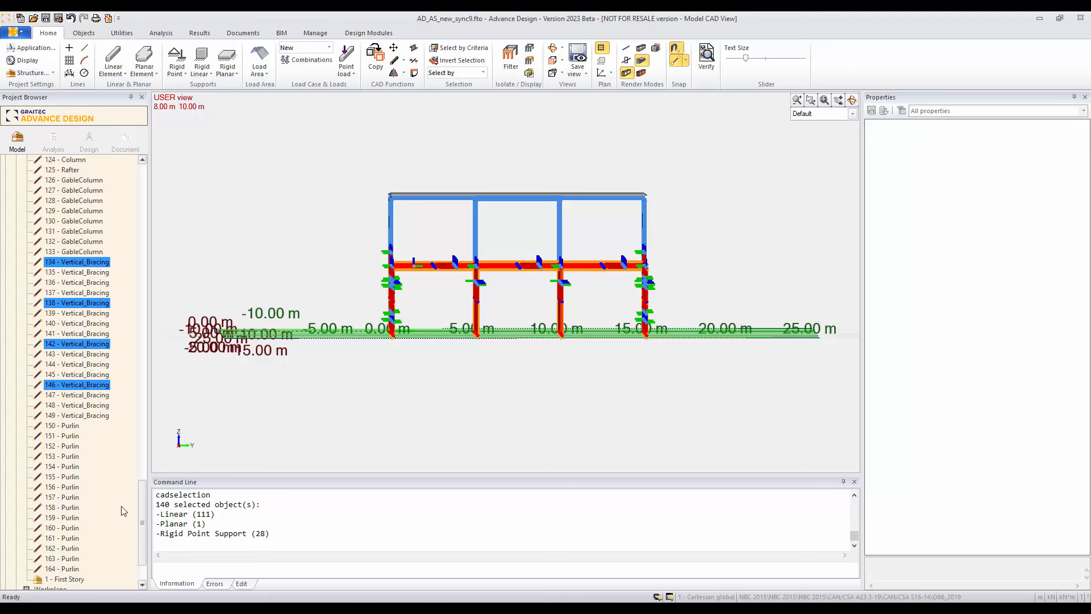
scroll(50, 505, "down", 3)
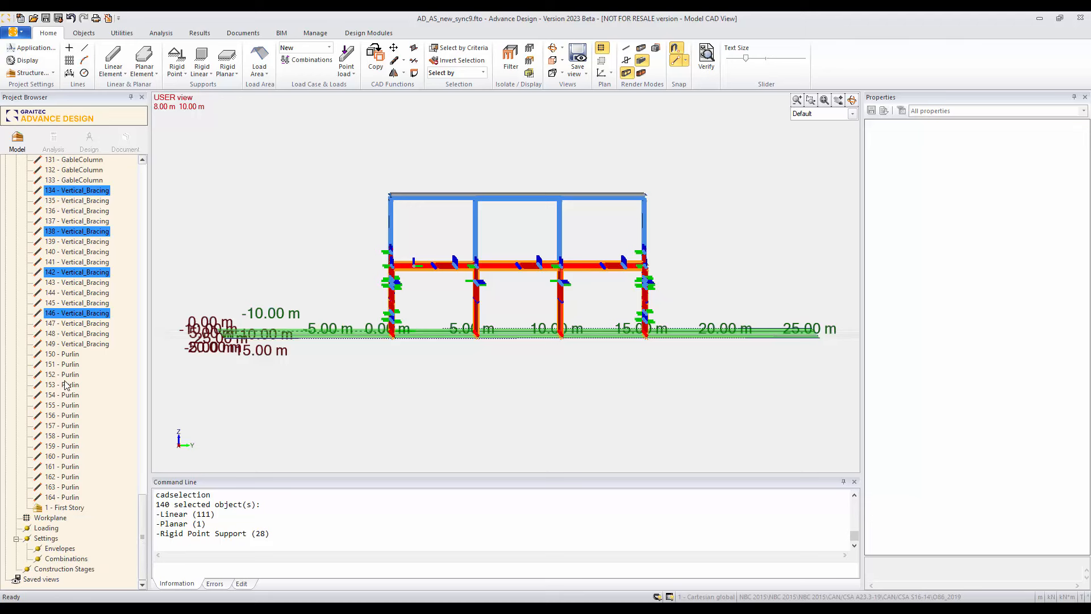
left_click_drag(61, 317, 49, 513)
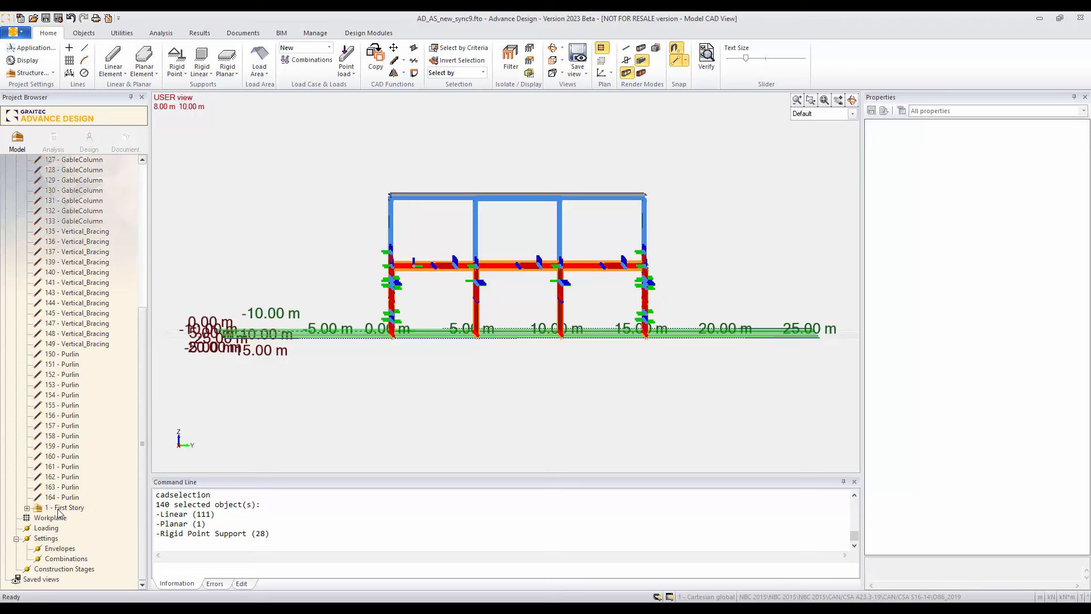
Step: Check the elements contained in the First Story system and hide that system in the model
double_click(38, 508)
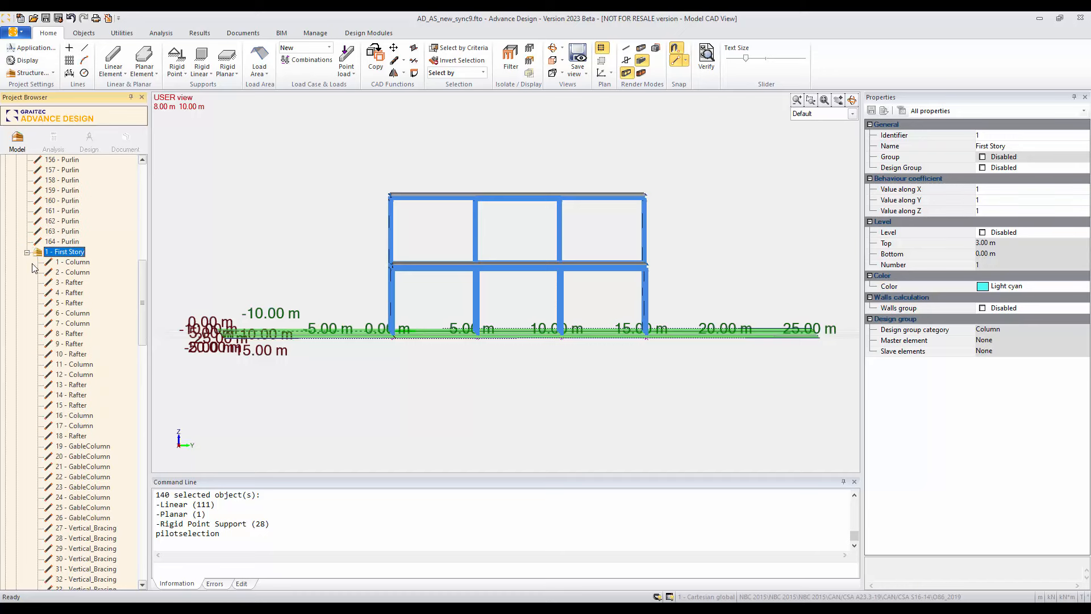
left_click(27, 253)
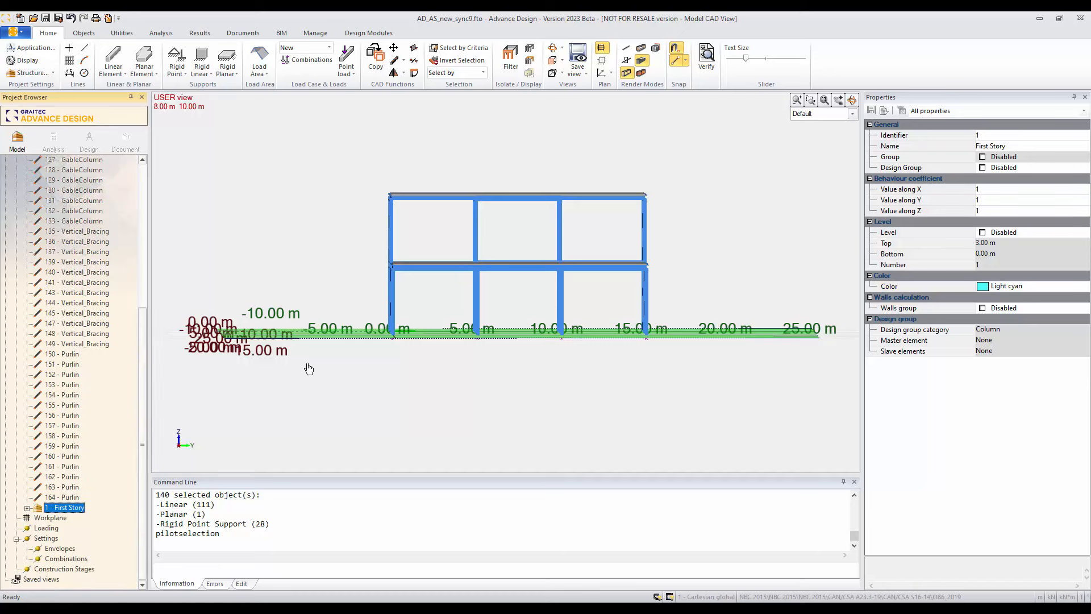
left_click(37, 509)
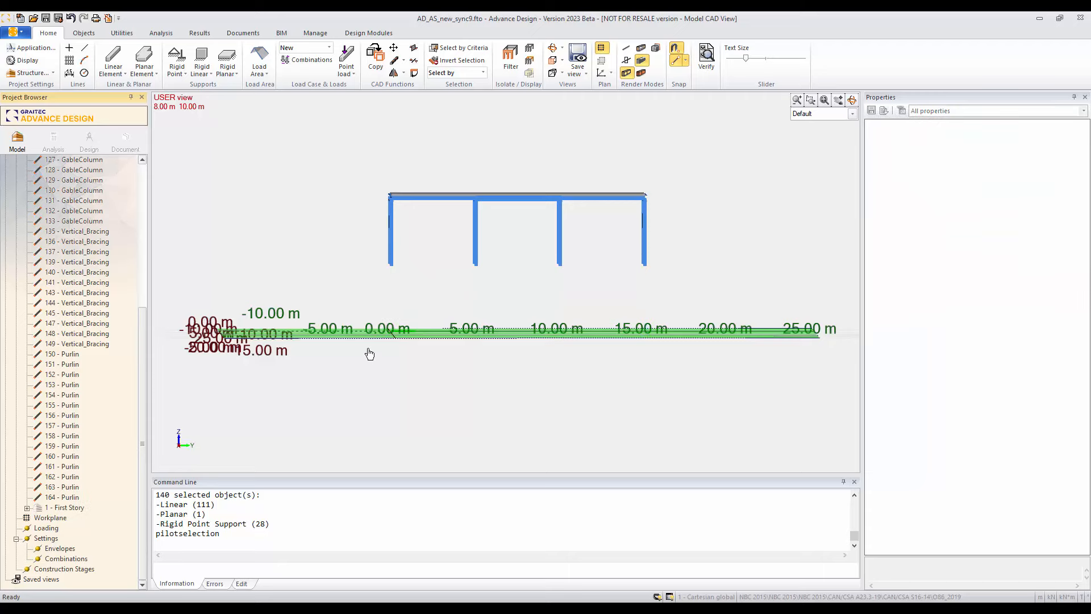
middle_click_drag(361, 325, 459, 327, "shift")
scroll(437, 340, "down", 3)
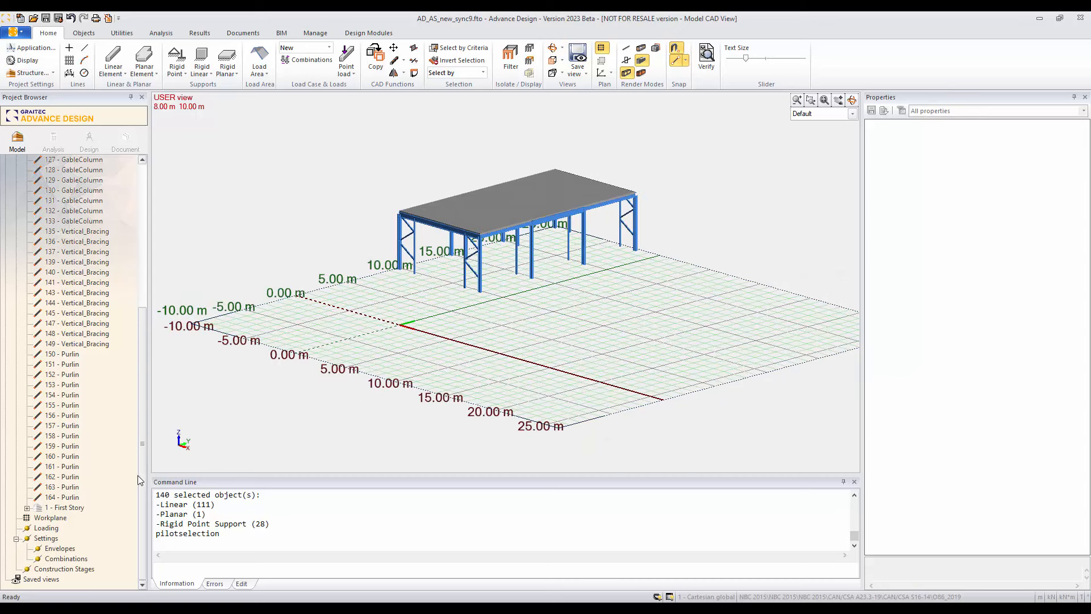
Step: Create another system named Second Story under Structure
left_click_drag(142, 480, 147, 313)
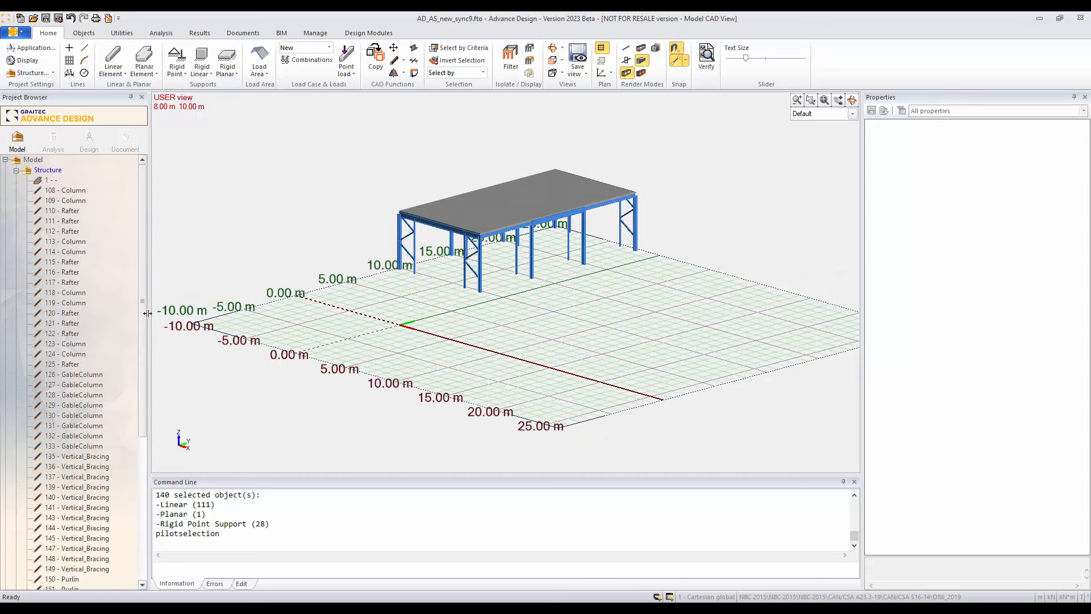
left_click(47, 170)
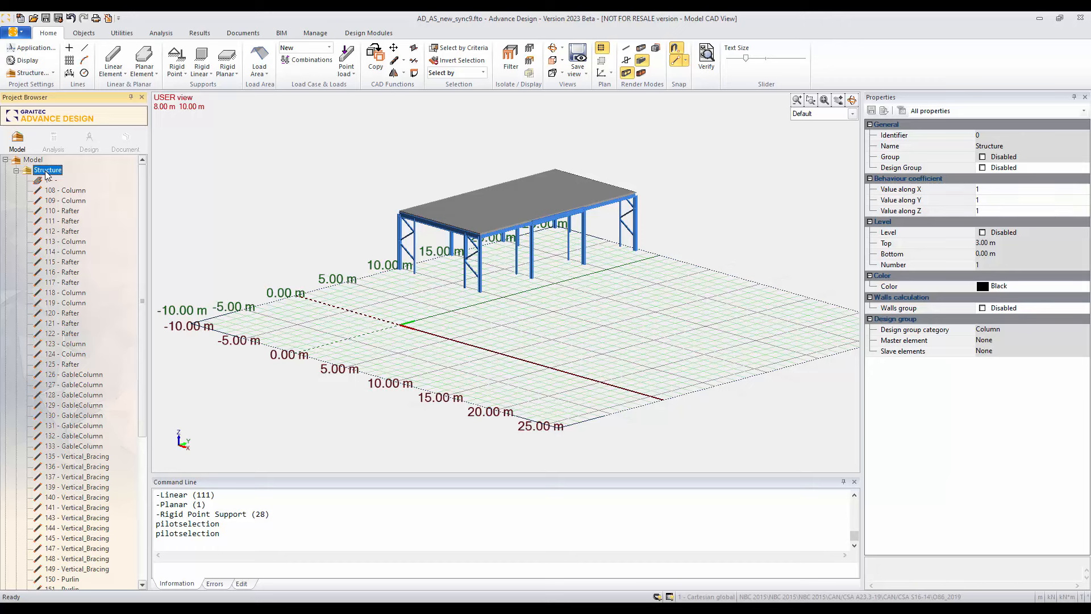
key("F6")
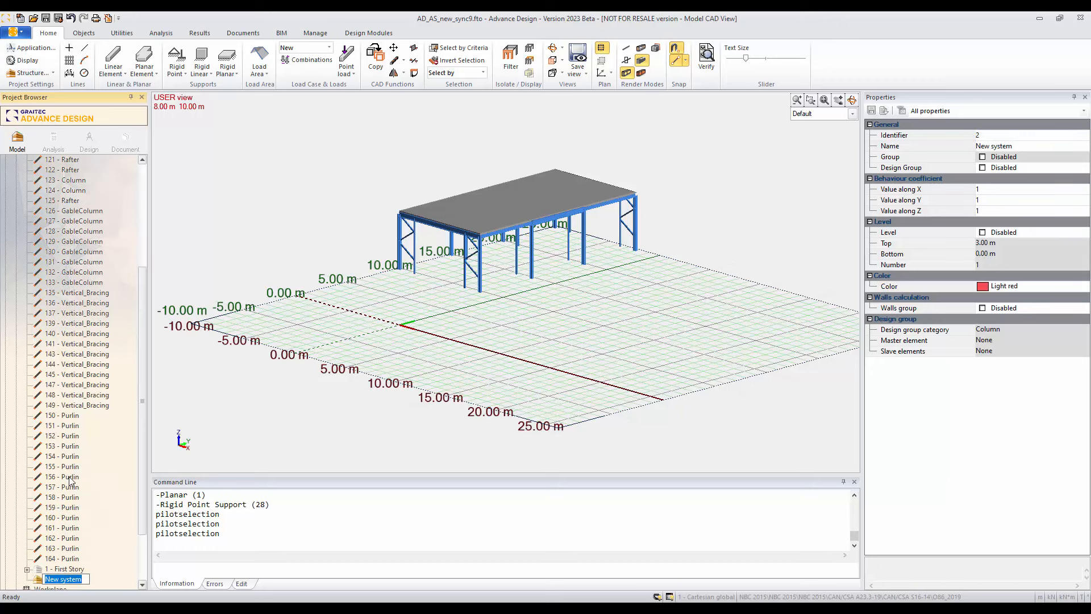
type("Second Story")
left_click(72, 507)
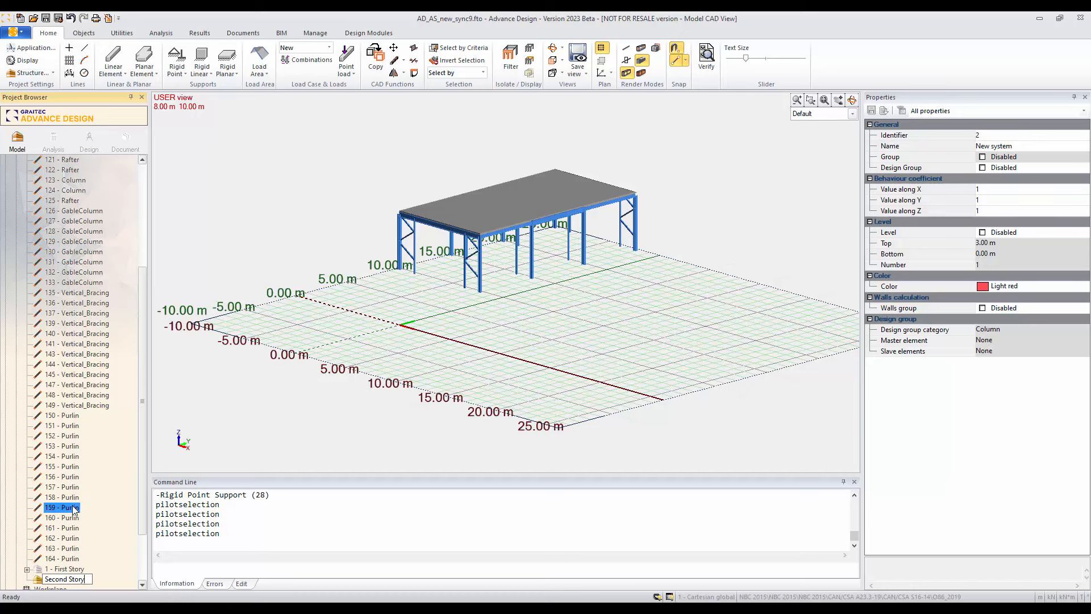
Step: Select all the upper-level elements still visible in the model and move them into the Second Story system
left_click(68, 568)
left_click_drag(301, 139, 694, 315)
scroll(145, 479, "down", 1)
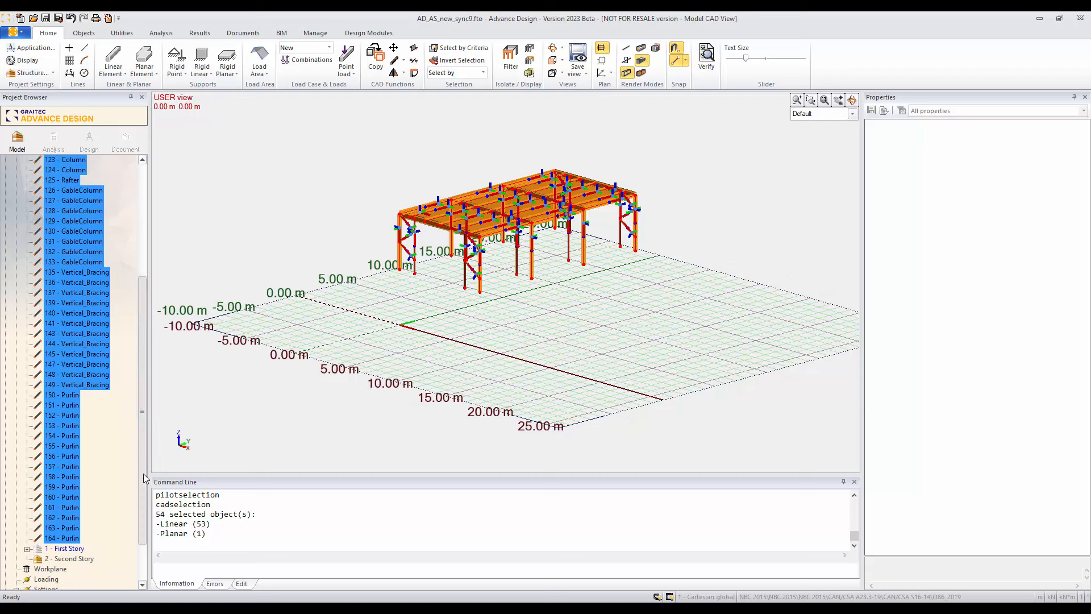
scroll(145, 479, "down", 2)
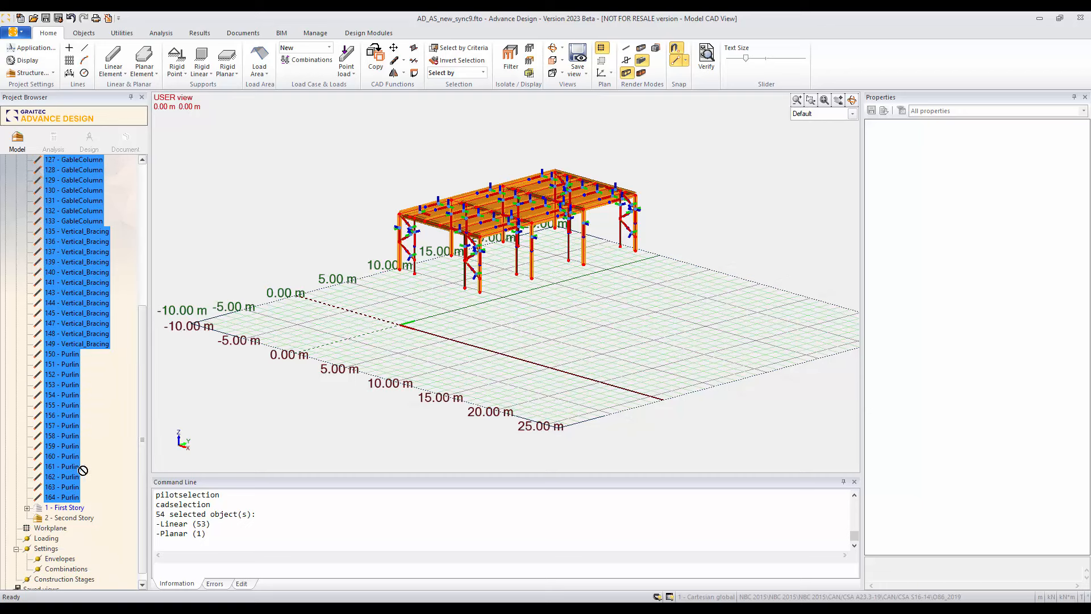
left_click_drag(83, 471, 77, 518)
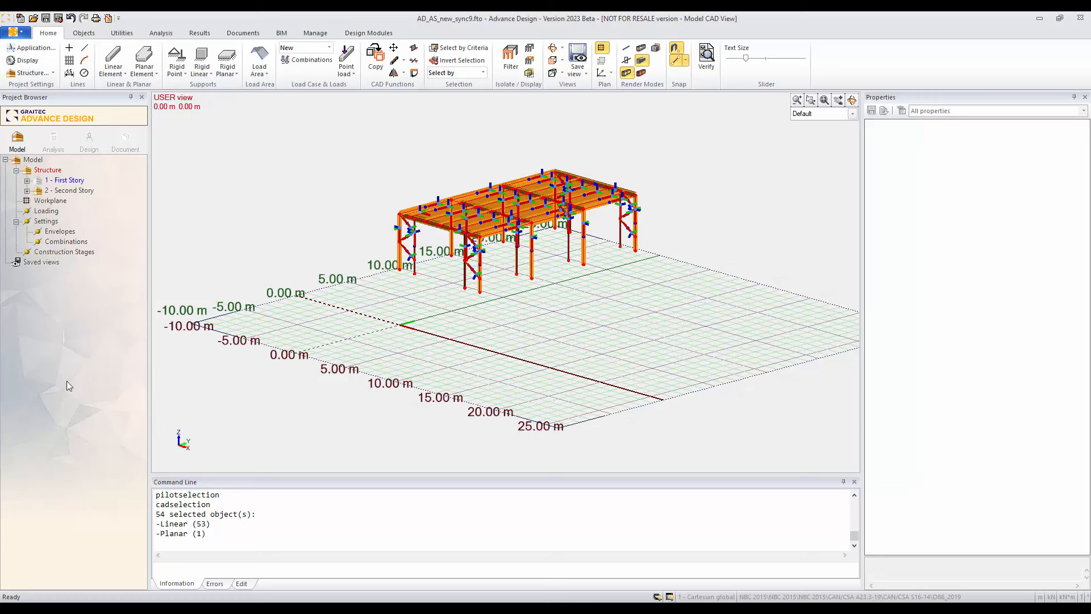
Step: Hide the Second Story system and display both the Second Story and First Story systems again
left_click(59, 192)
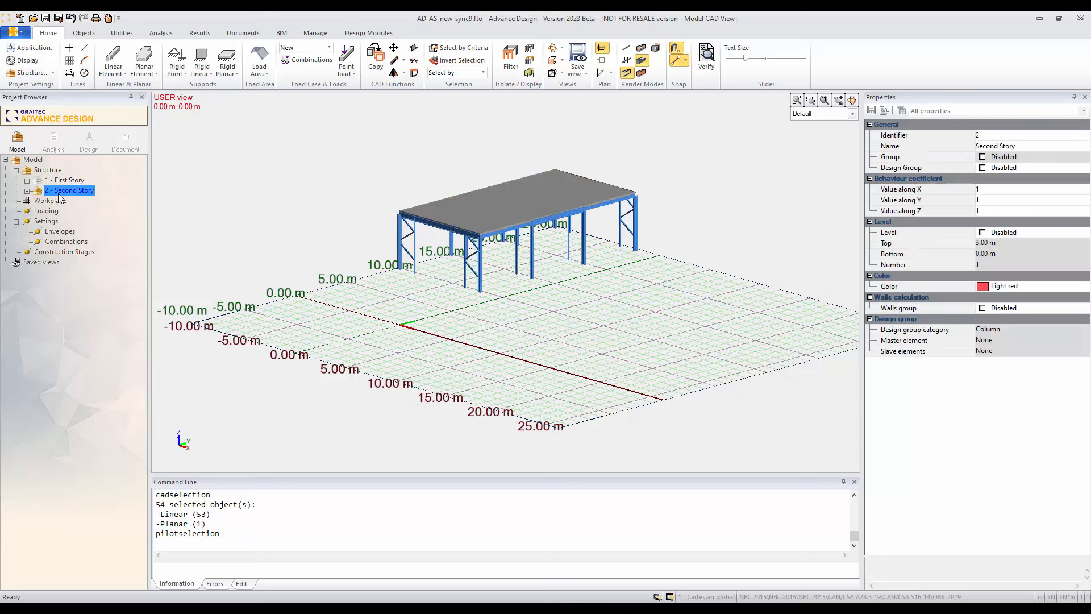
left_click(55, 182)
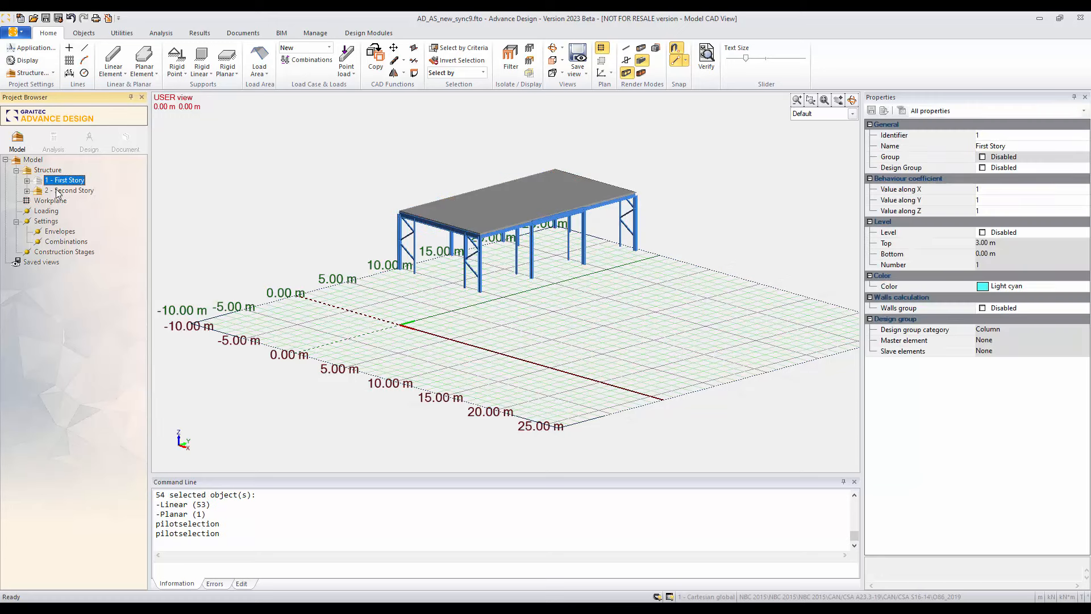
left_click(48, 192)
key("Delete")
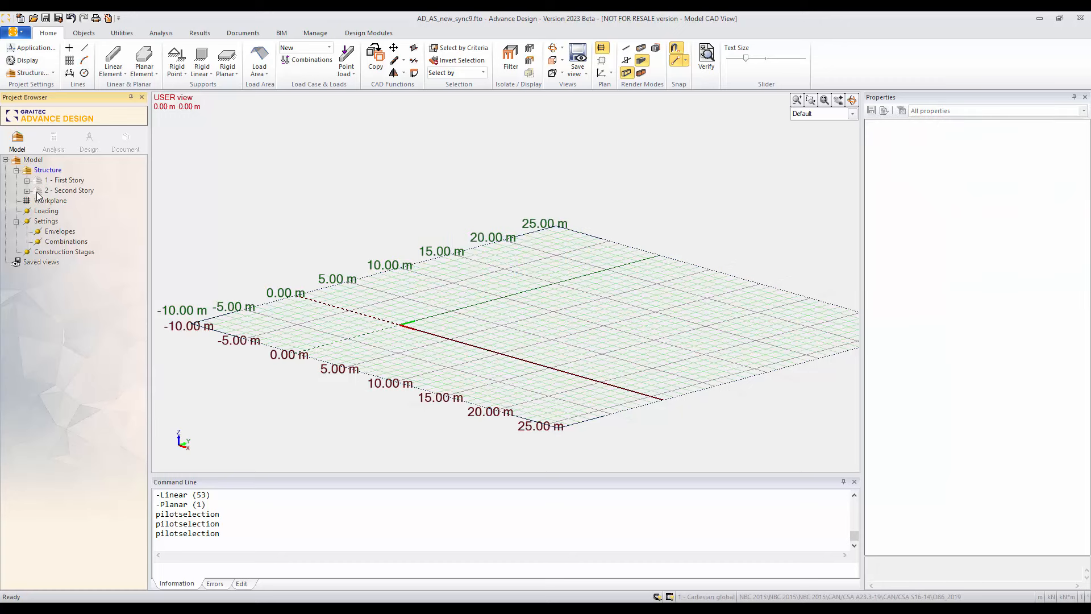
left_click(36, 192)
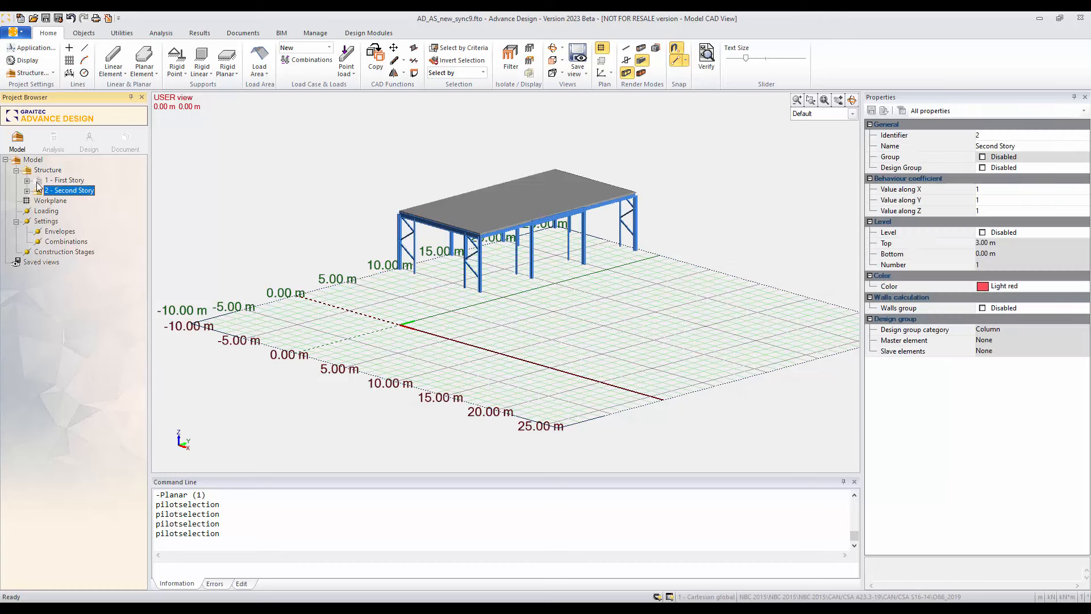
left_click(36, 181)
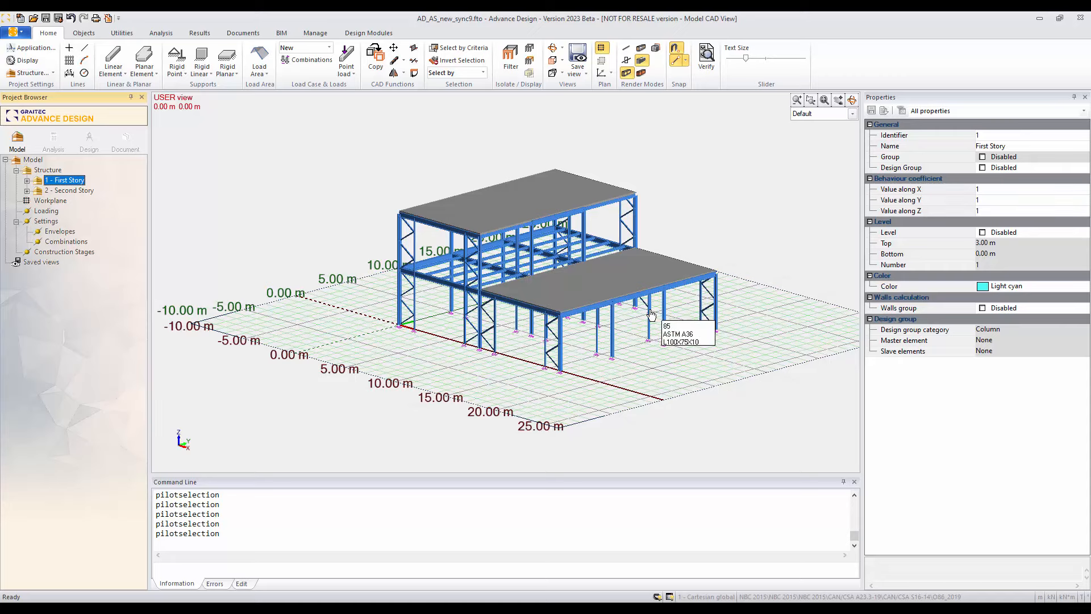
Step: Create a Dead Loads case family under Loading
middle_click_drag(614, 379, 571, 423, "shift")
middle_click_drag(469, 385, 506, 348, "shift")
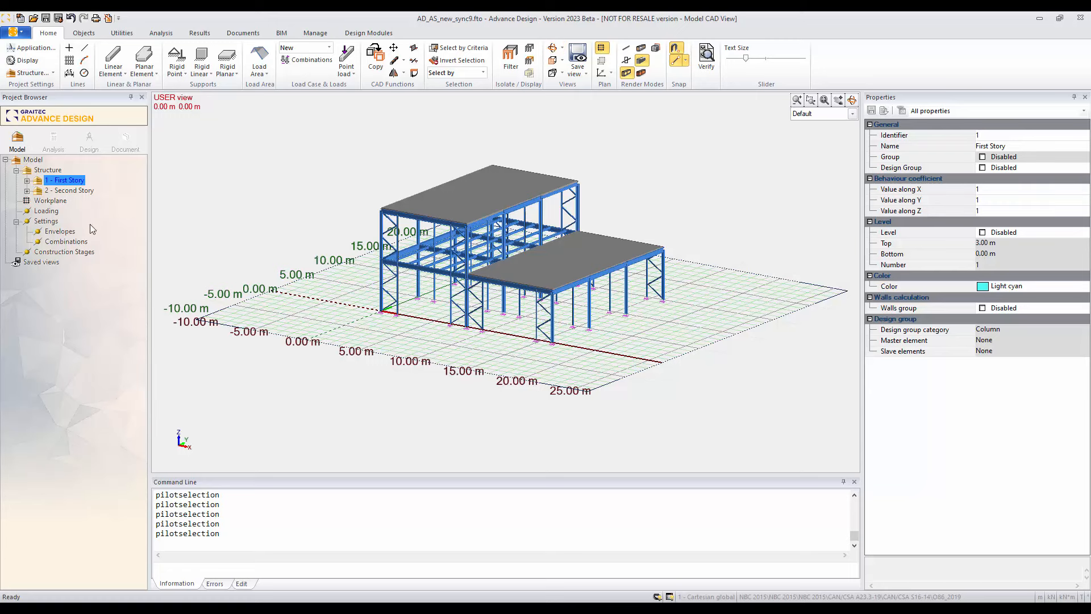
left_click(46, 211)
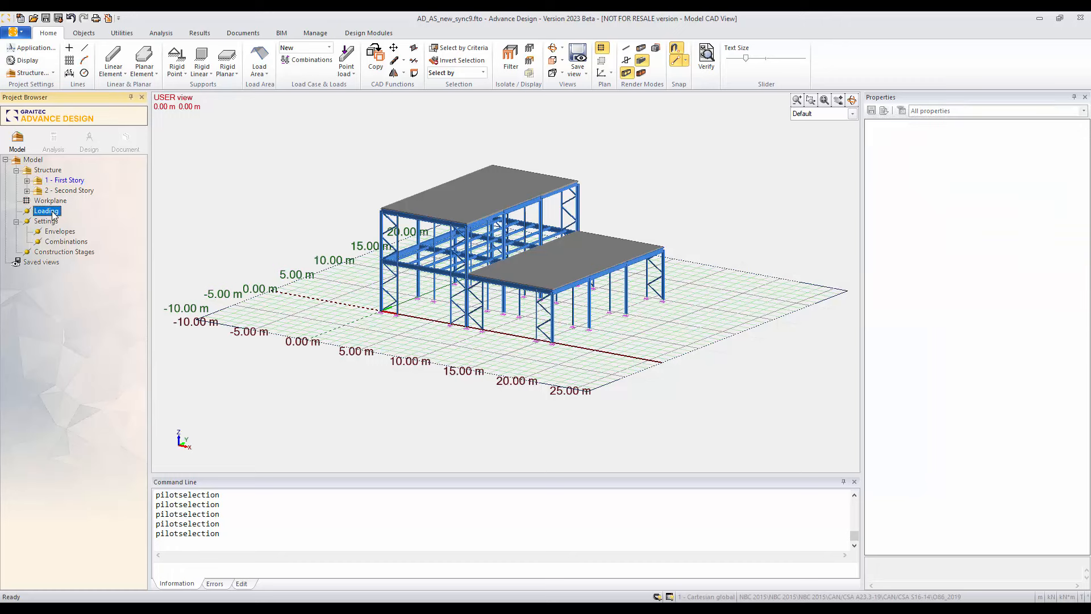
right_click(53, 214)
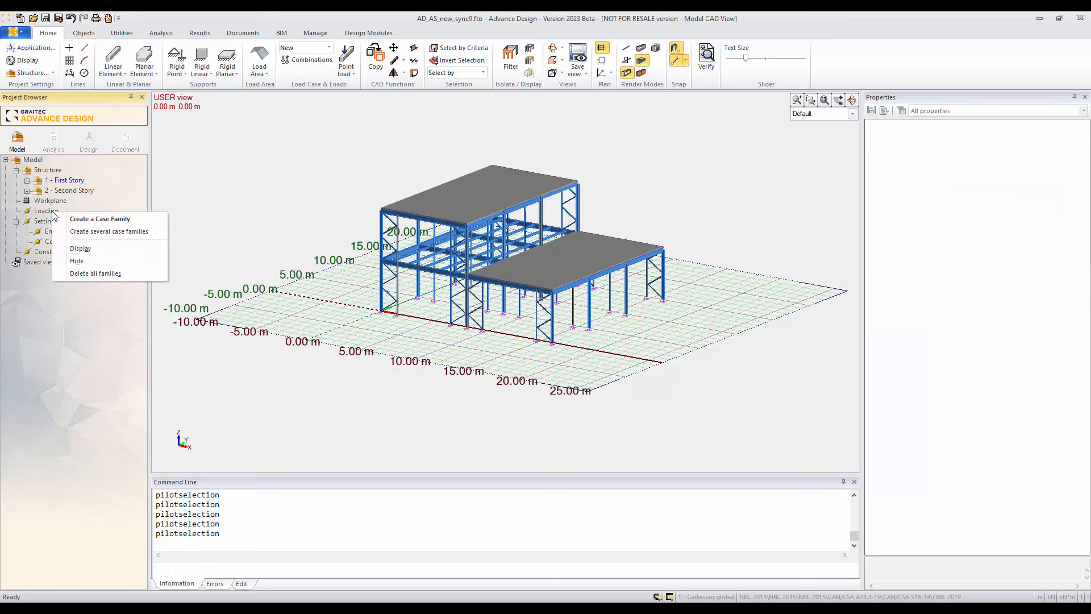
left_click(104, 222)
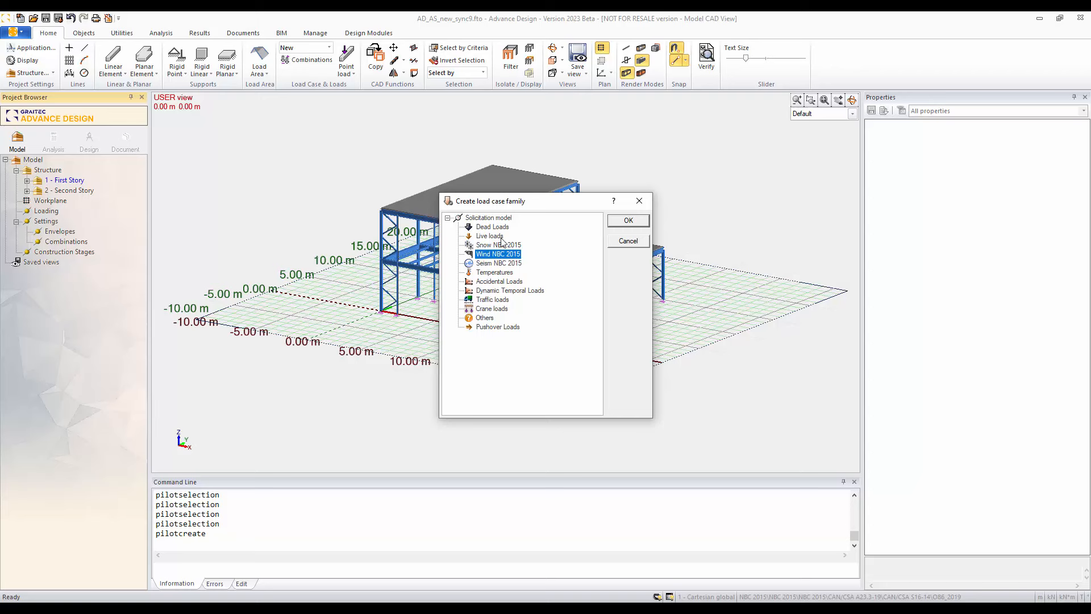
left_click(491, 227)
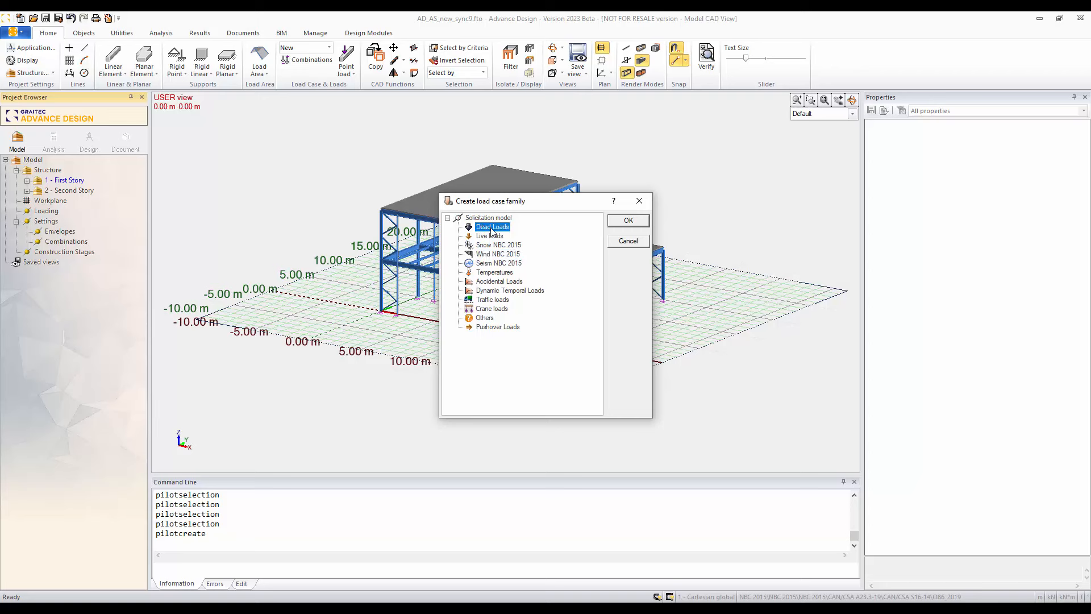
left_click(627, 221)
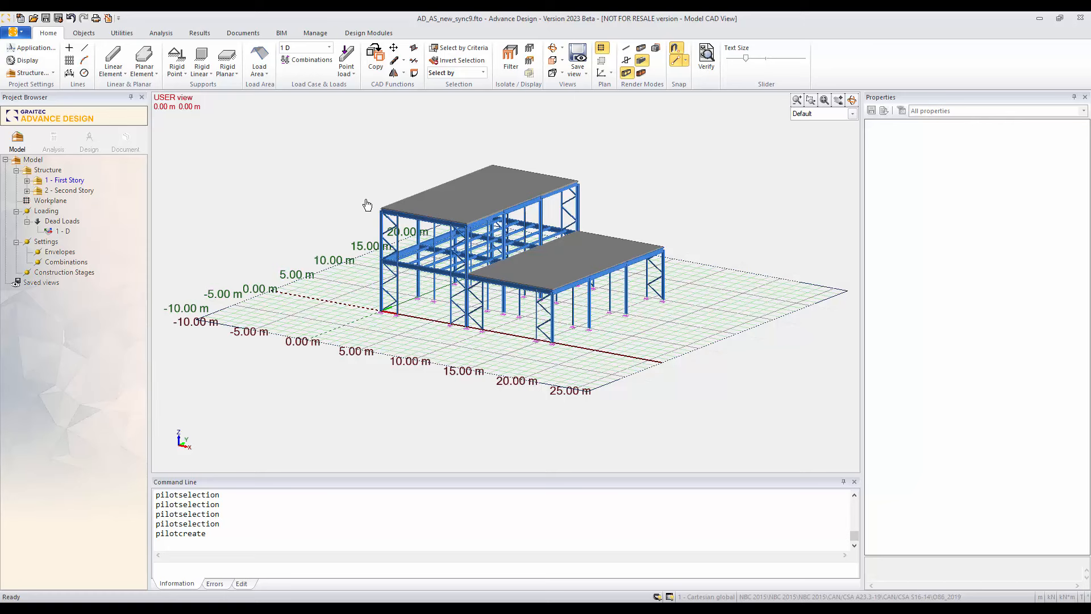
middle_click_drag(367, 219, 374, 230)
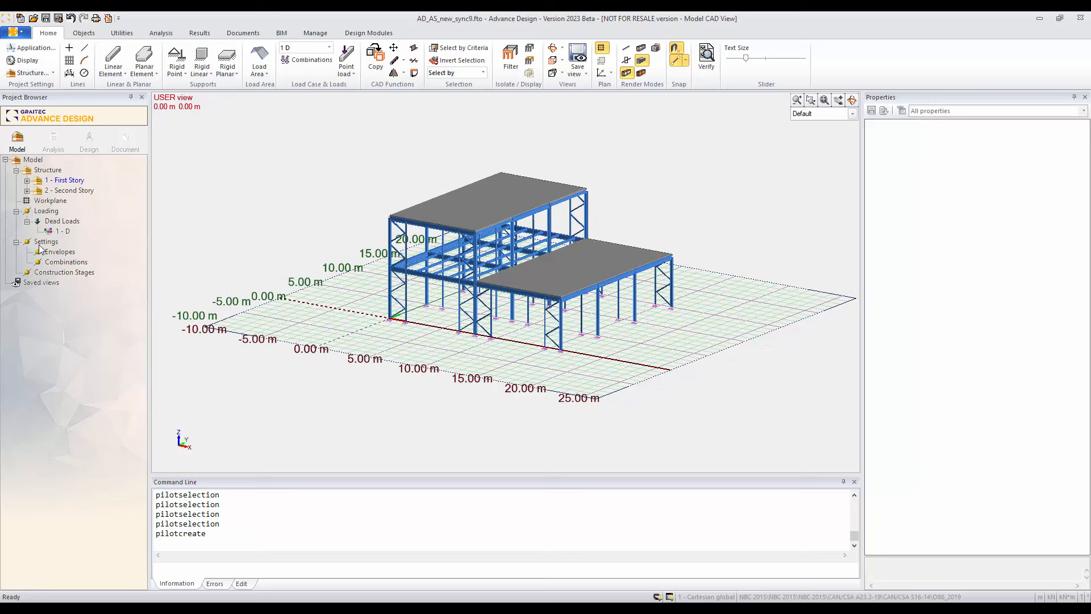
Step: Create a Live loads case family under Loading
right_click(50, 221)
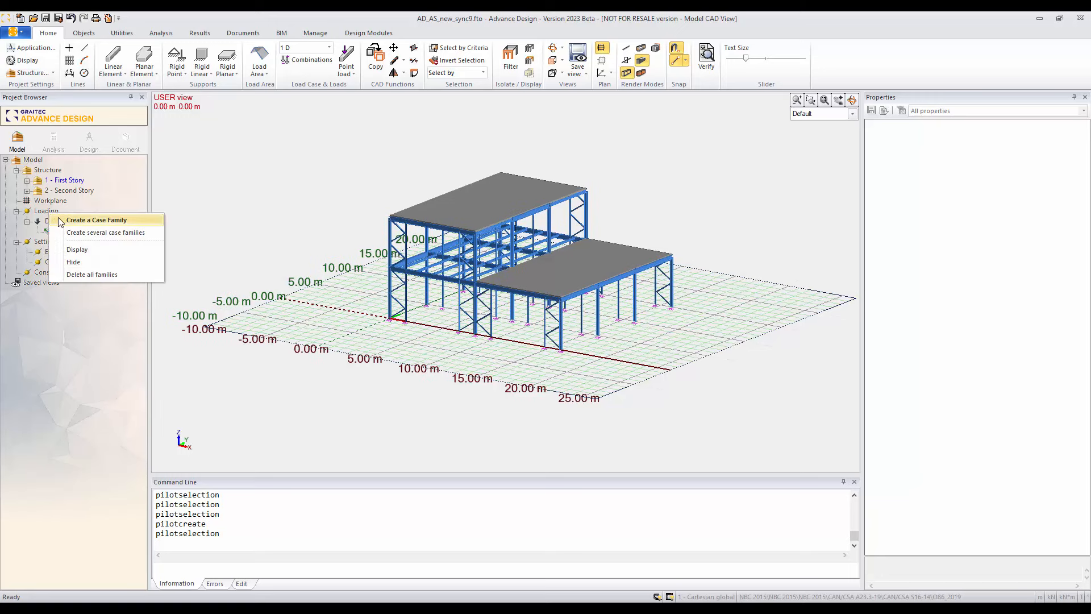
left_click(63, 218)
left_click(494, 236)
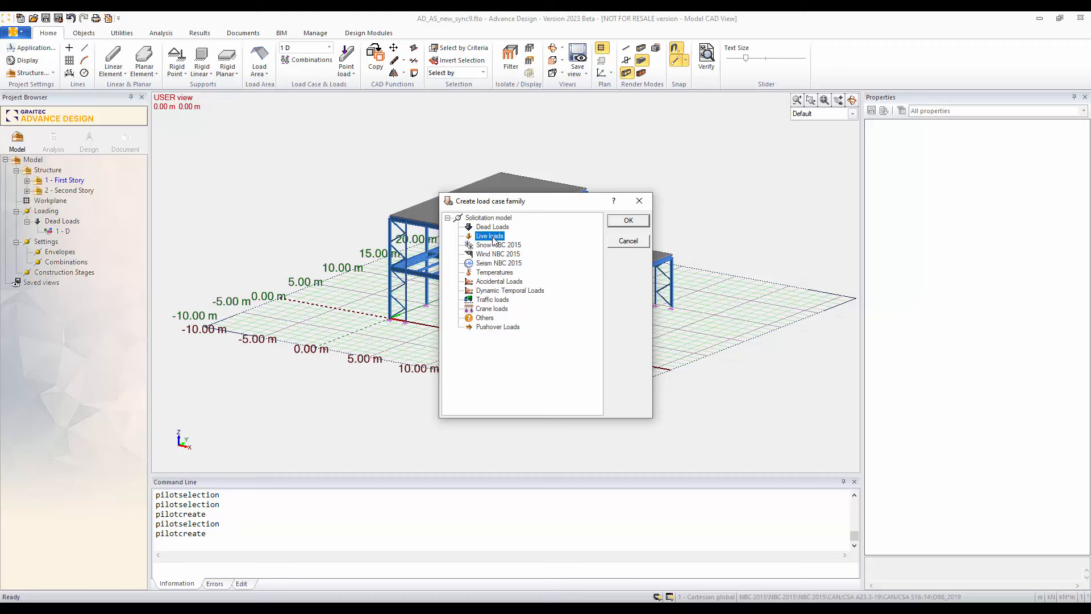
left_click(628, 221)
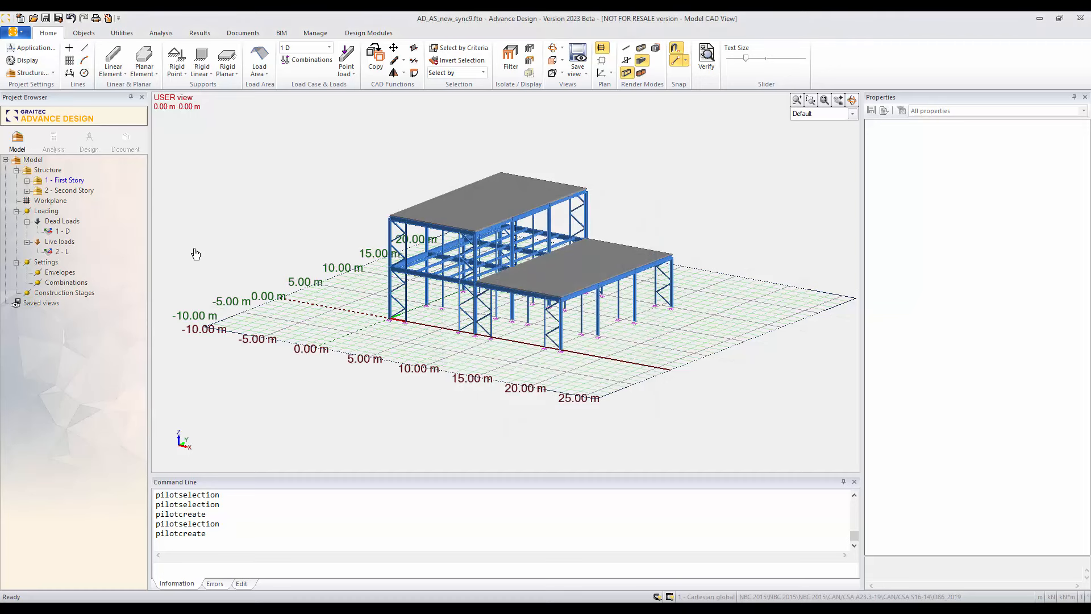
Step: Create a planar load with FZ -5 kN in live load case 2 - L, outlined through the four corners of the upper roof
left_click(63, 251)
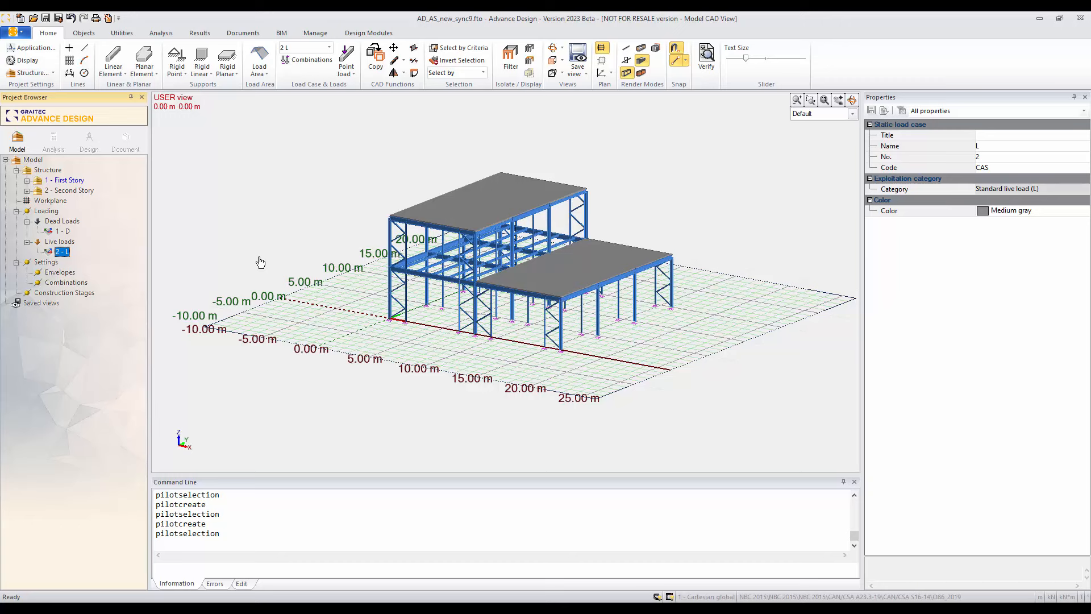
middle_click_drag(351, 196, 345, 215)
scroll(345, 215, "up", 1)
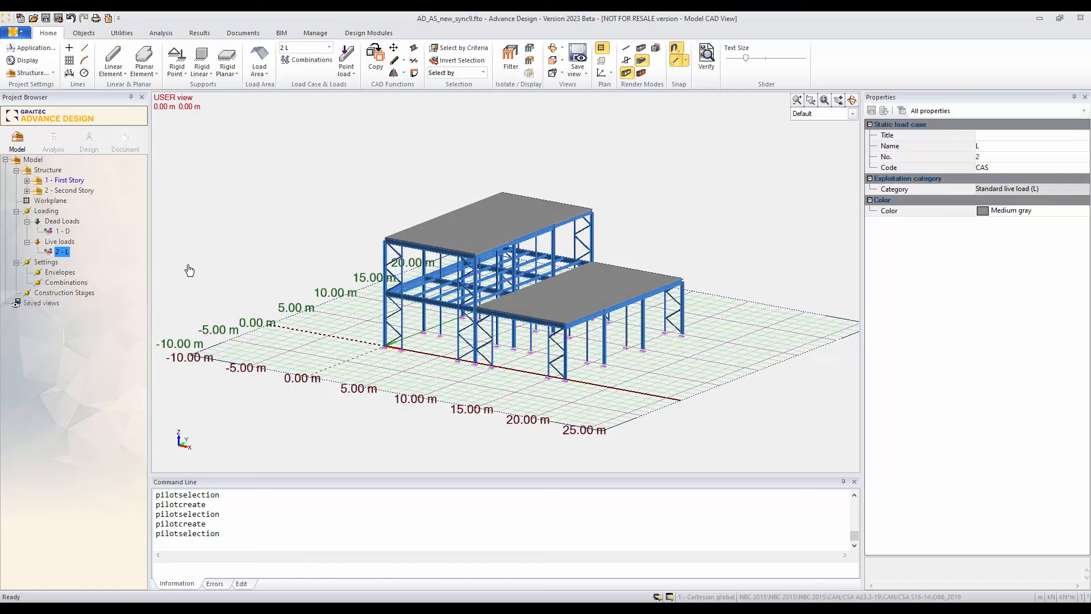
left_click(344, 74)
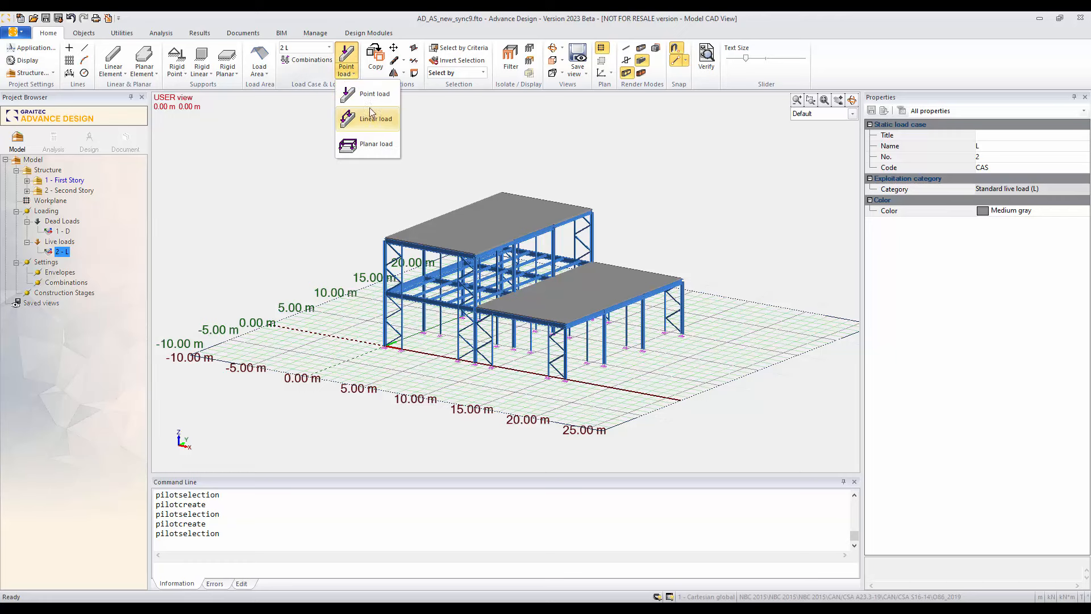
left_click(373, 145)
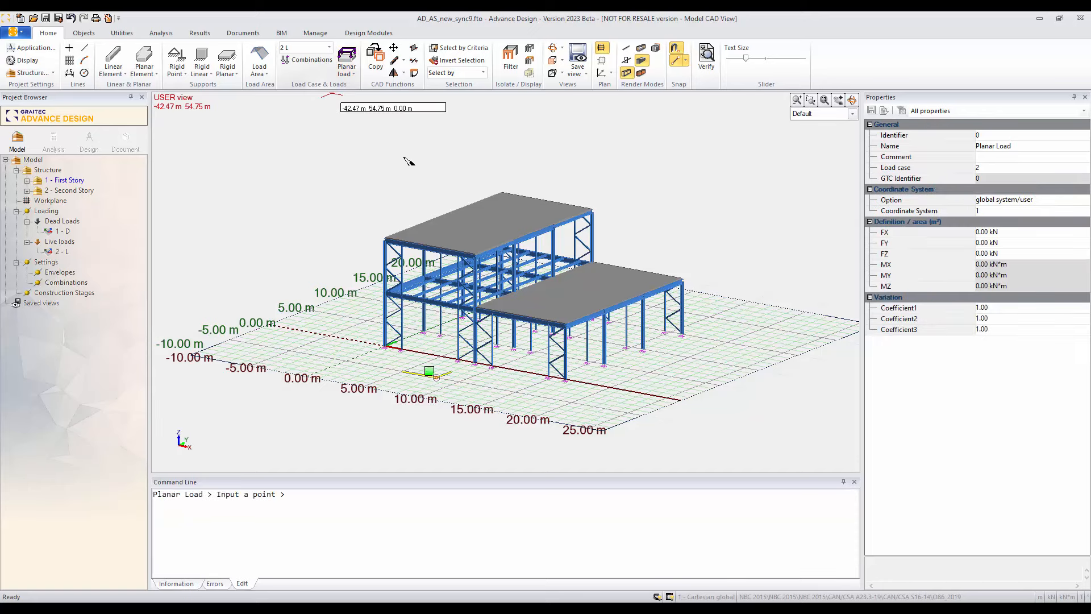
left_click(981, 257)
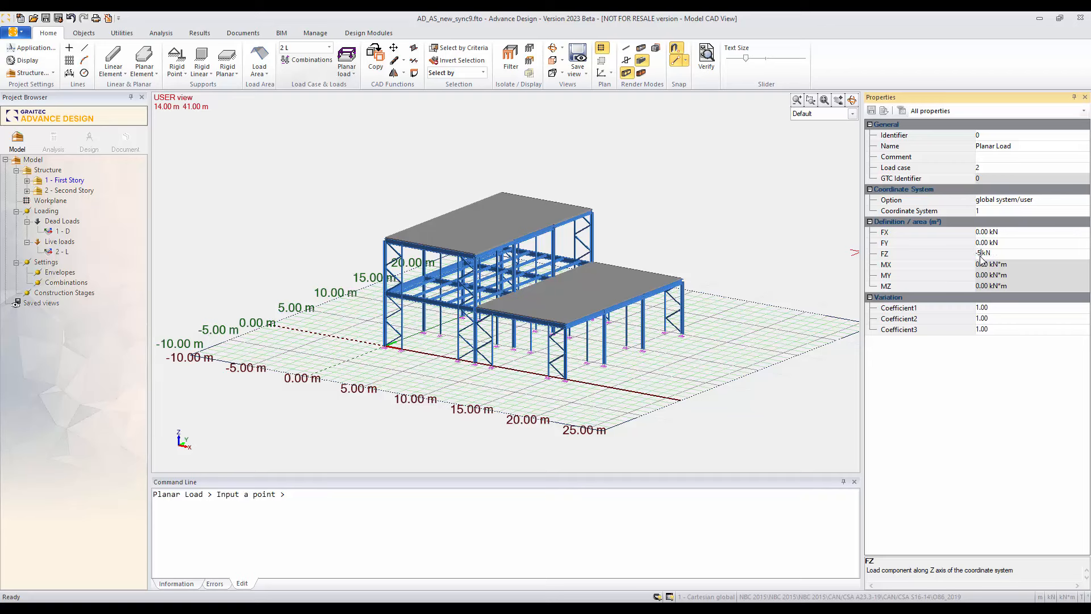
type("-5")
key("Return")
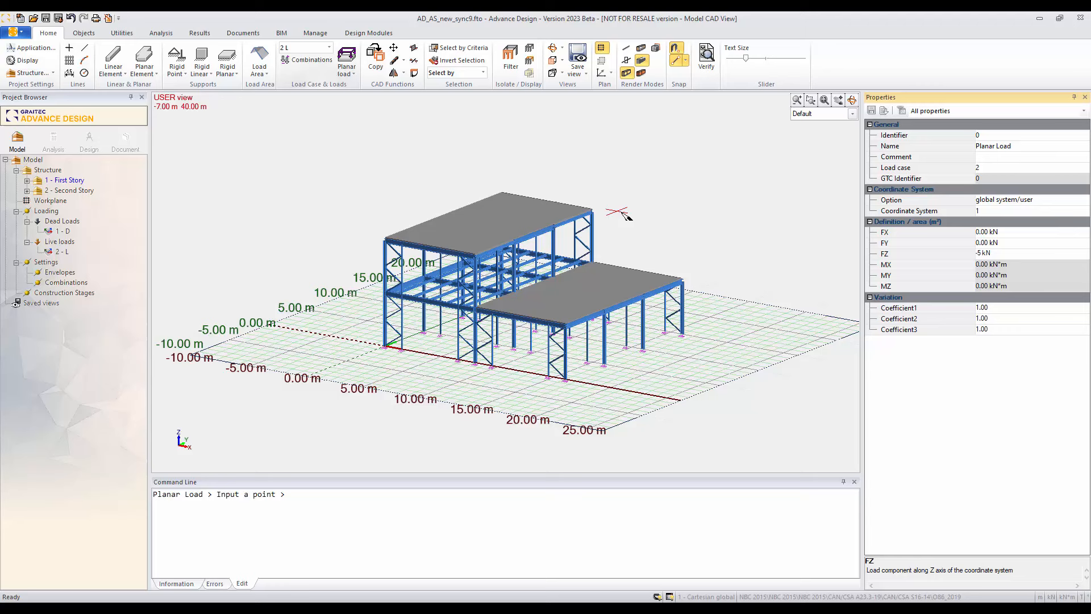
left_click(386, 241)
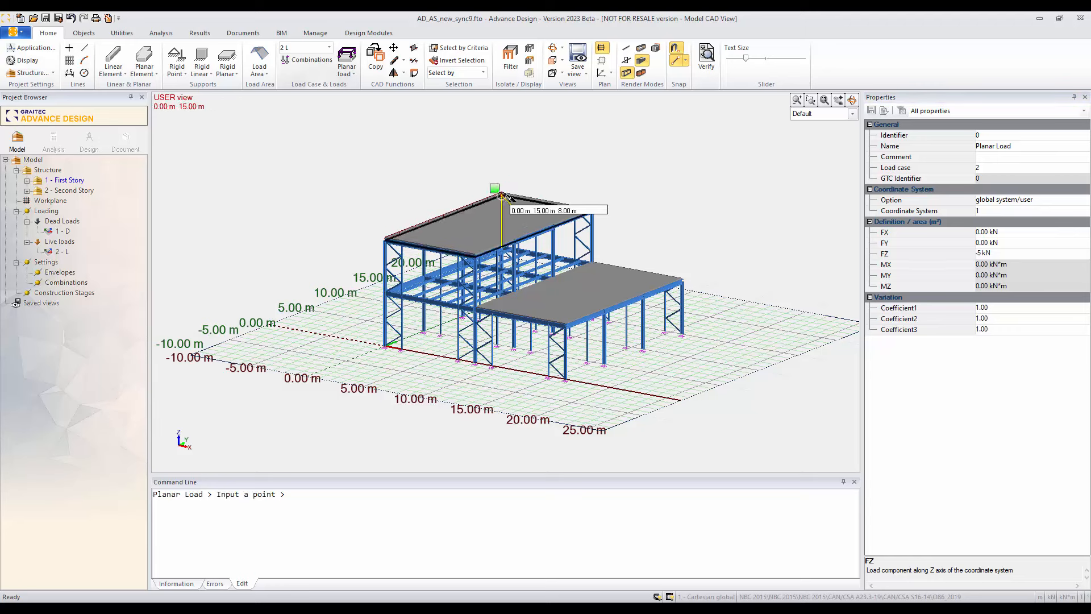
left_click(501, 196)
left_click(592, 210)
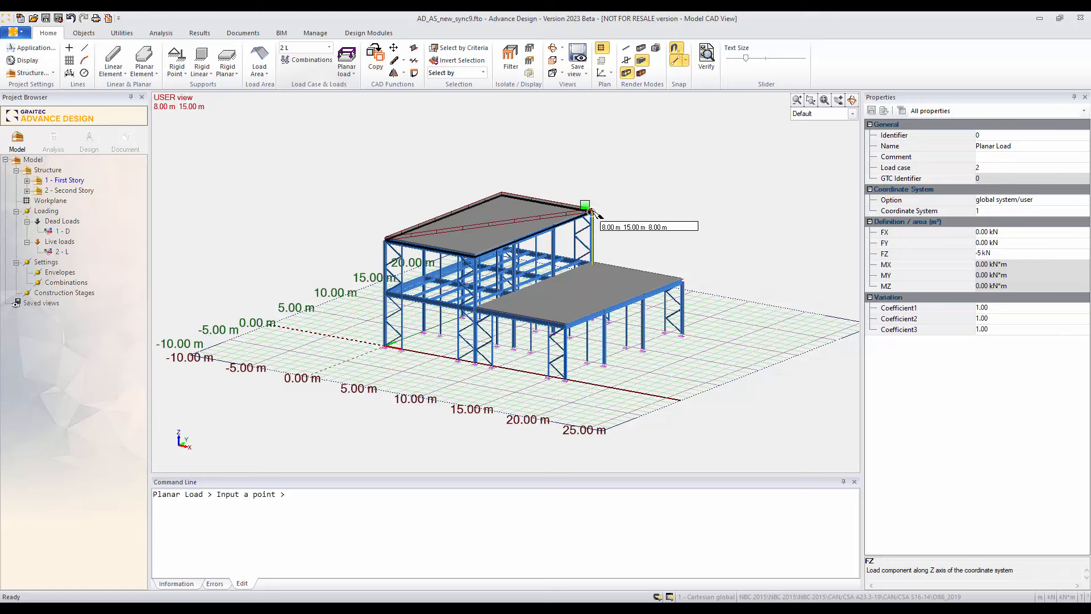
left_click(474, 257)
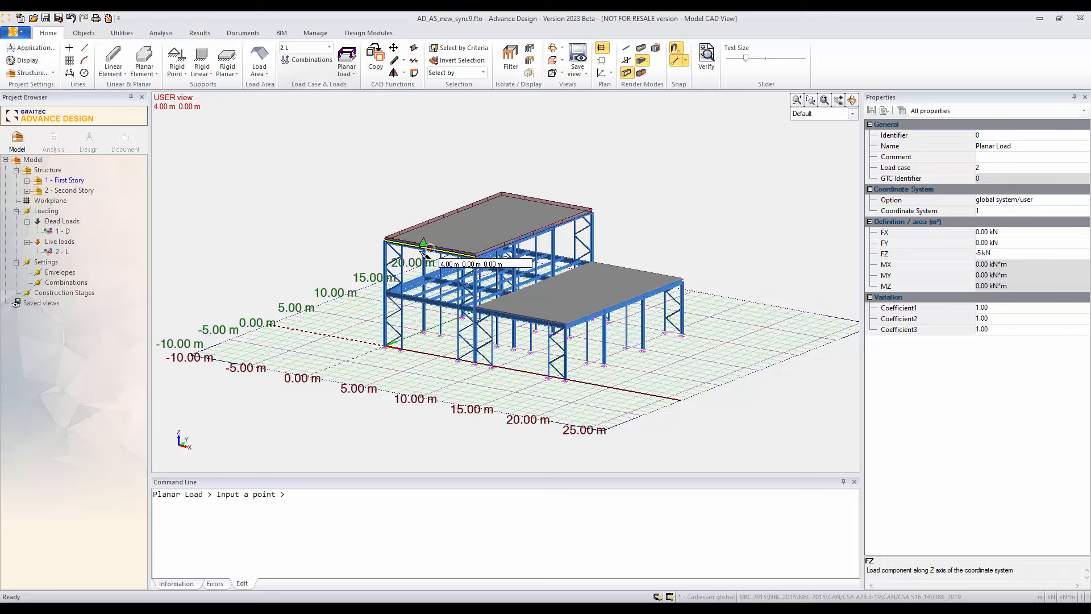
left_click(386, 241)
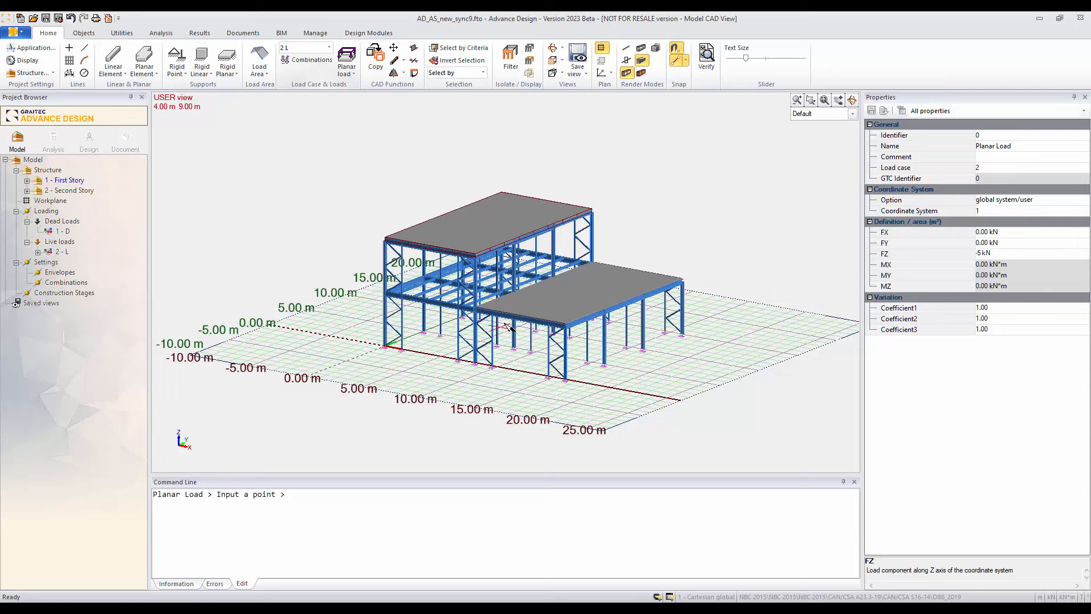
Step: Place a second -5 kN planar load over the four corners of the lower roof and finish the load command
left_click(484, 311)
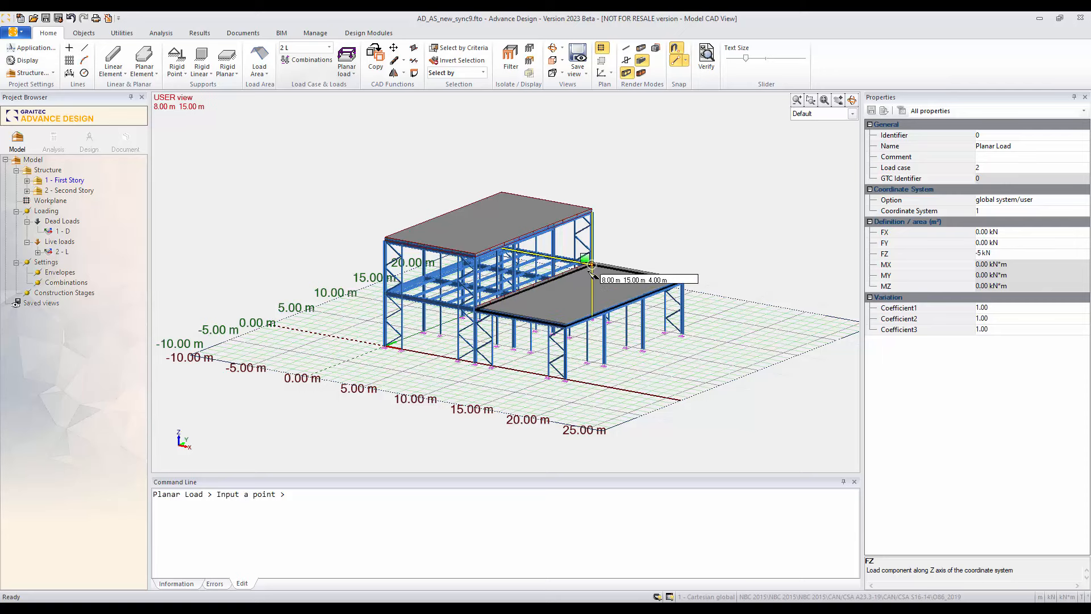
left_click(596, 267)
left_click(684, 279)
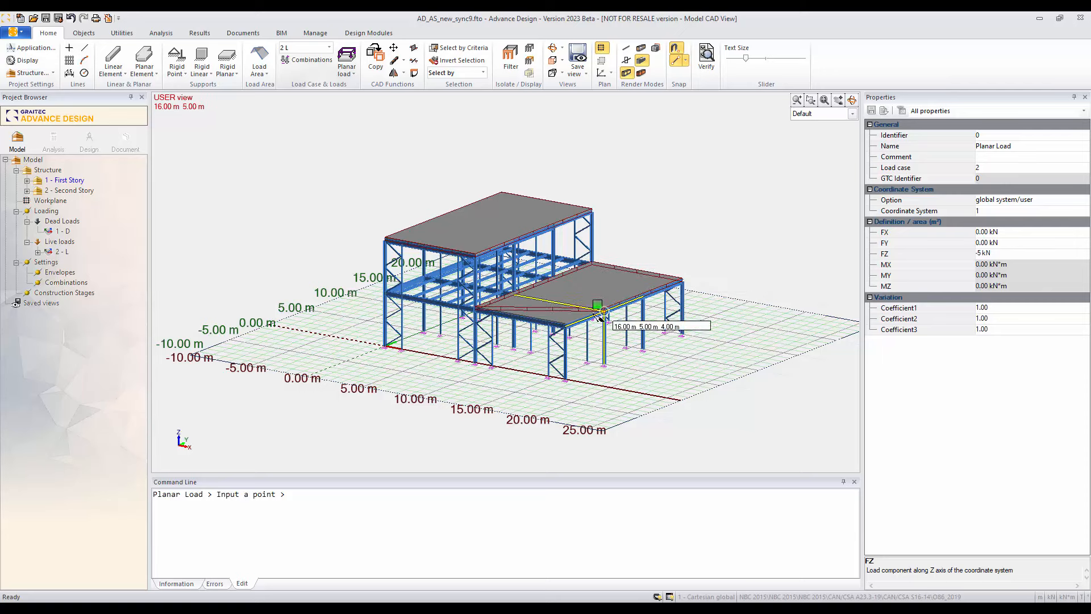
left_click(569, 322)
left_click(479, 311)
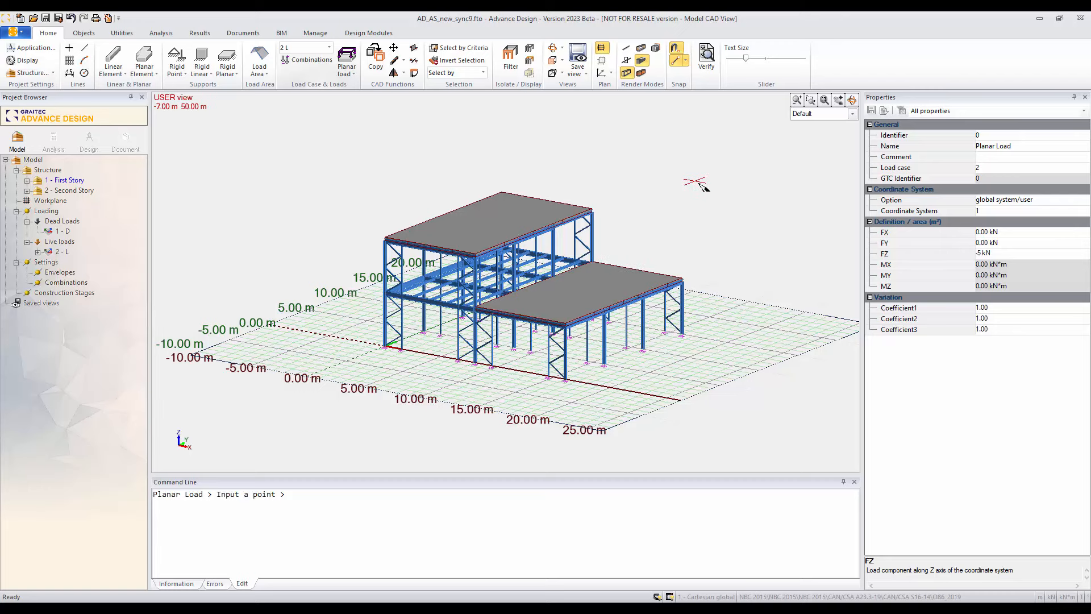
key("Escape")
Step: Automatically scale the load symbols so the planar loads on both roofs can be read in the model view
scroll(689, 250, "up", 8)
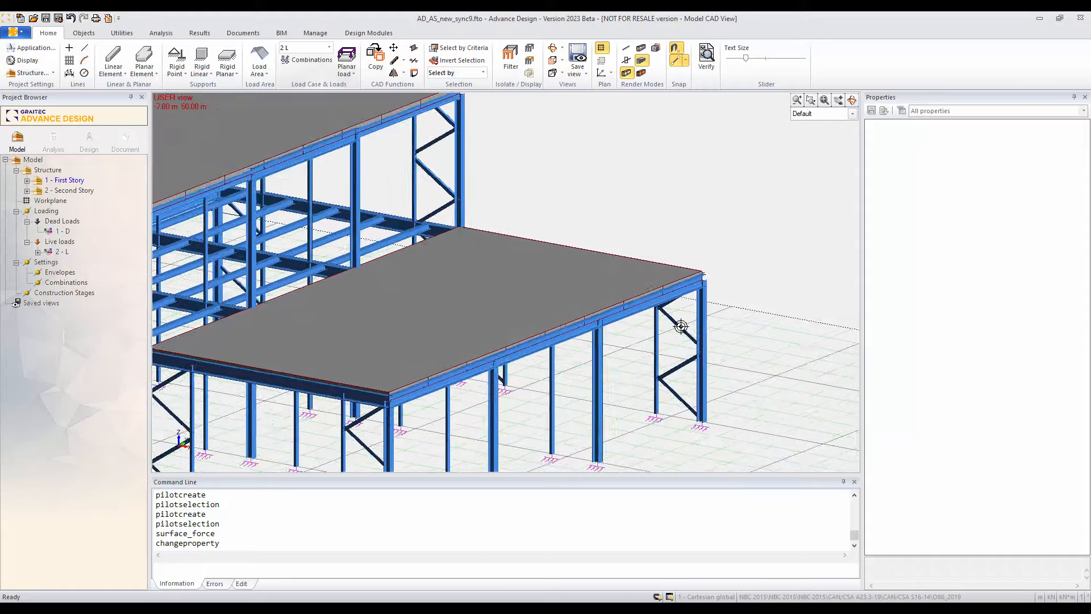
scroll(401, 258, "down", 8)
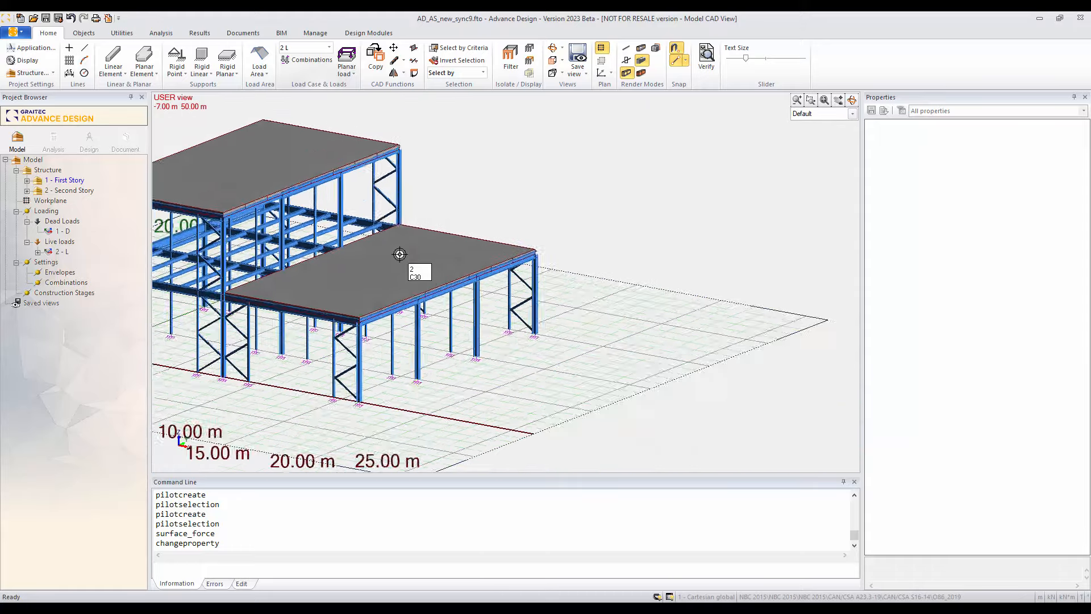
scroll(501, 206, "down", 1)
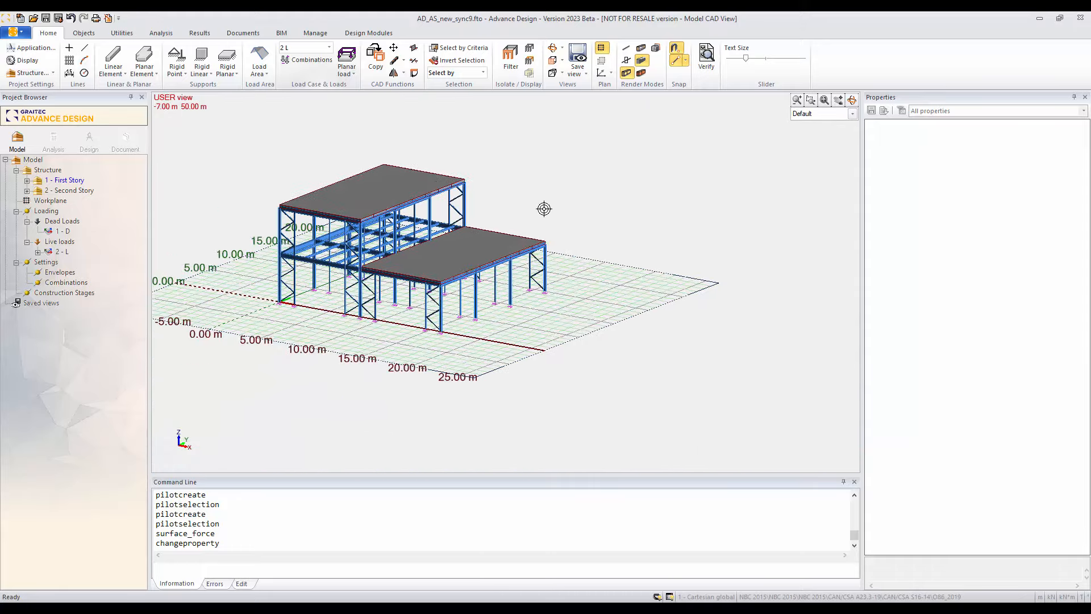
right_click(644, 198)
left_click(686, 436)
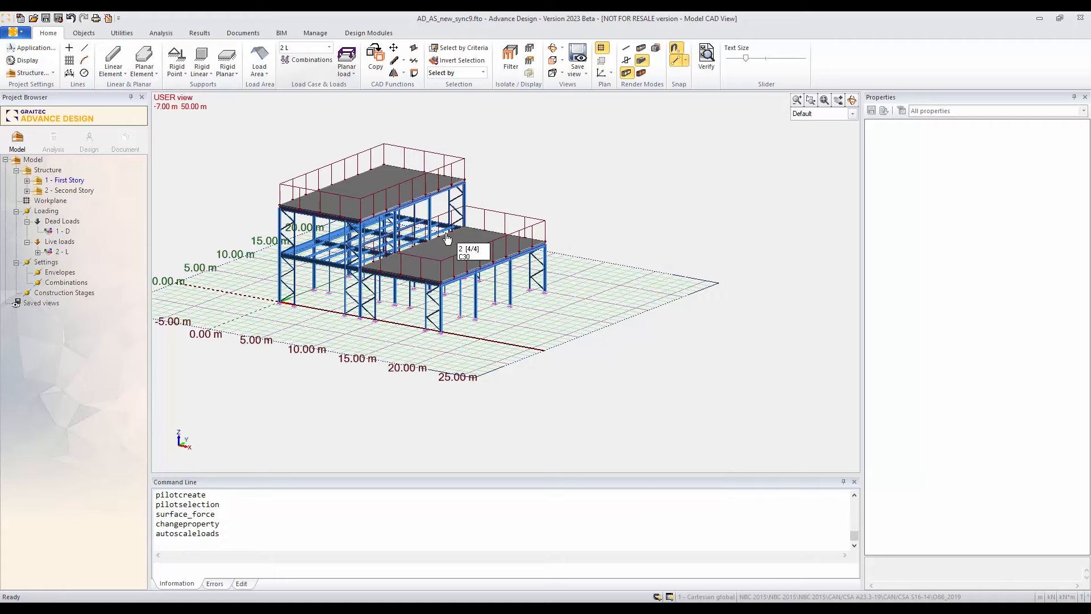
middle_click_drag(470, 218, 551, 260)
scroll(552, 259, "up", 2)
scroll(506, 312, "down", 2)
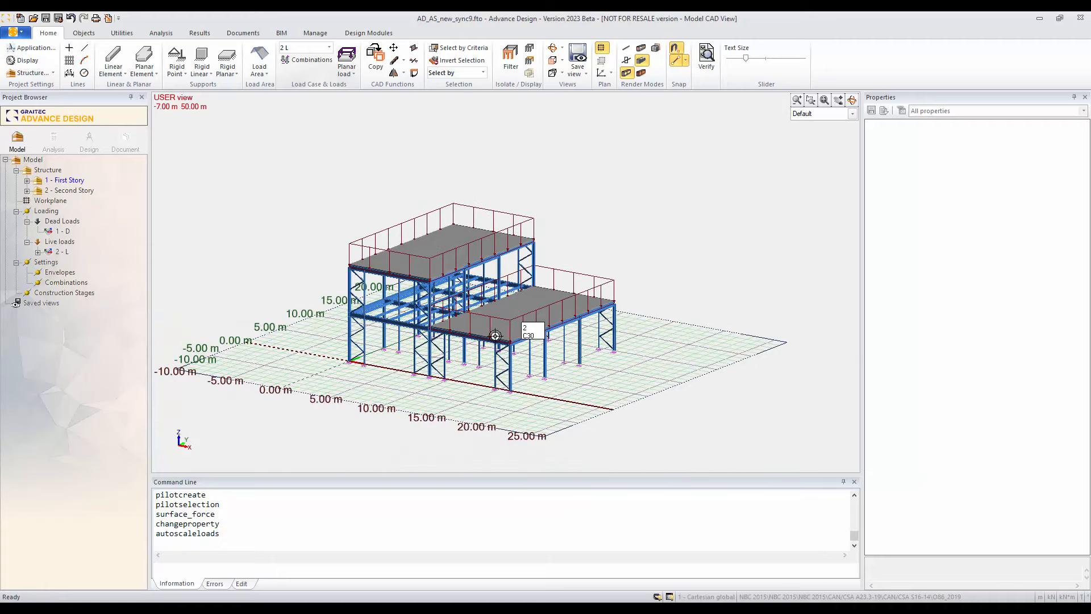
middle_click_drag(491, 321, 491, 307)
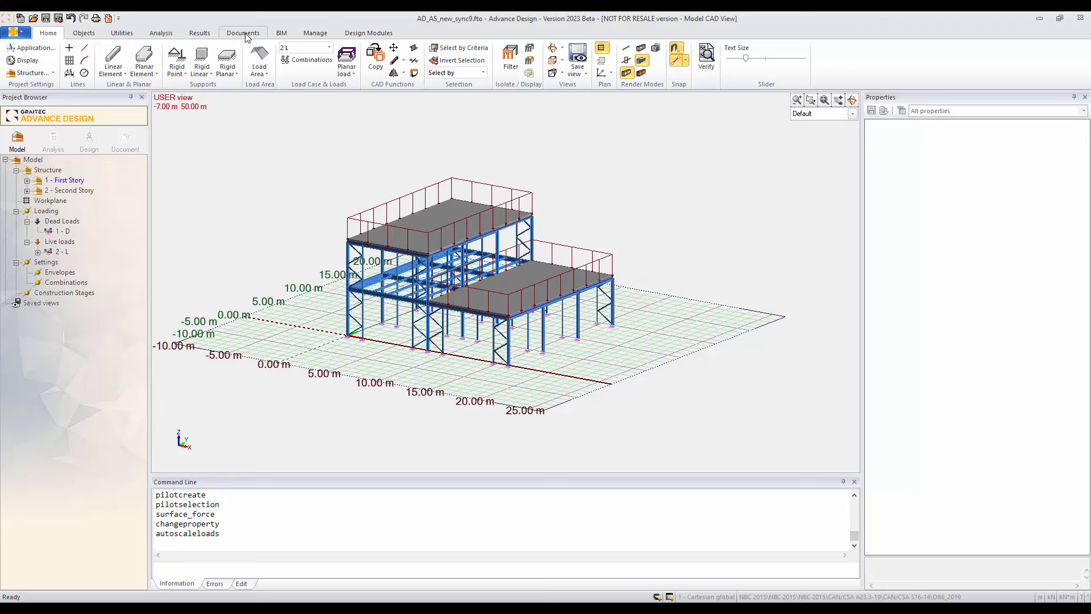
Step: Generate a load area on selection for the first-story long wall at Y = 0, between its two end columns
left_click(254, 76)
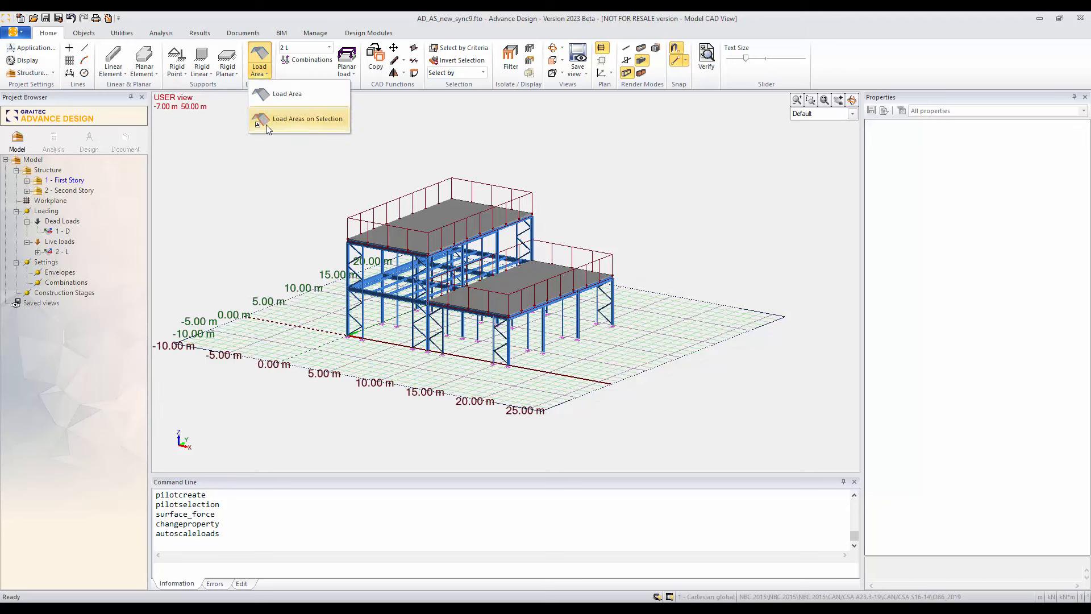
left_click(268, 121)
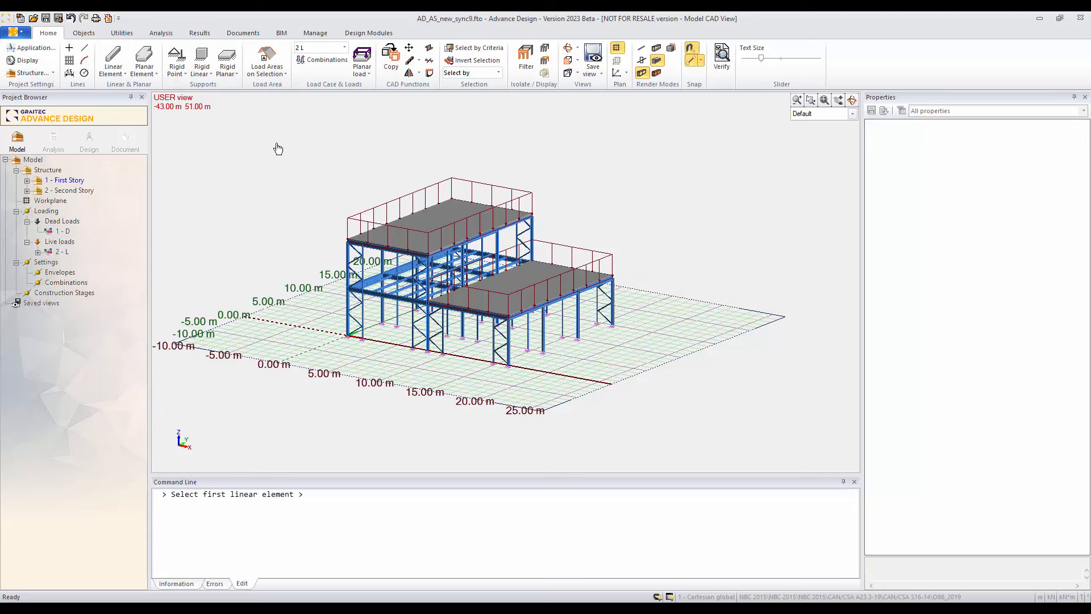
left_click(349, 325)
left_click(508, 342)
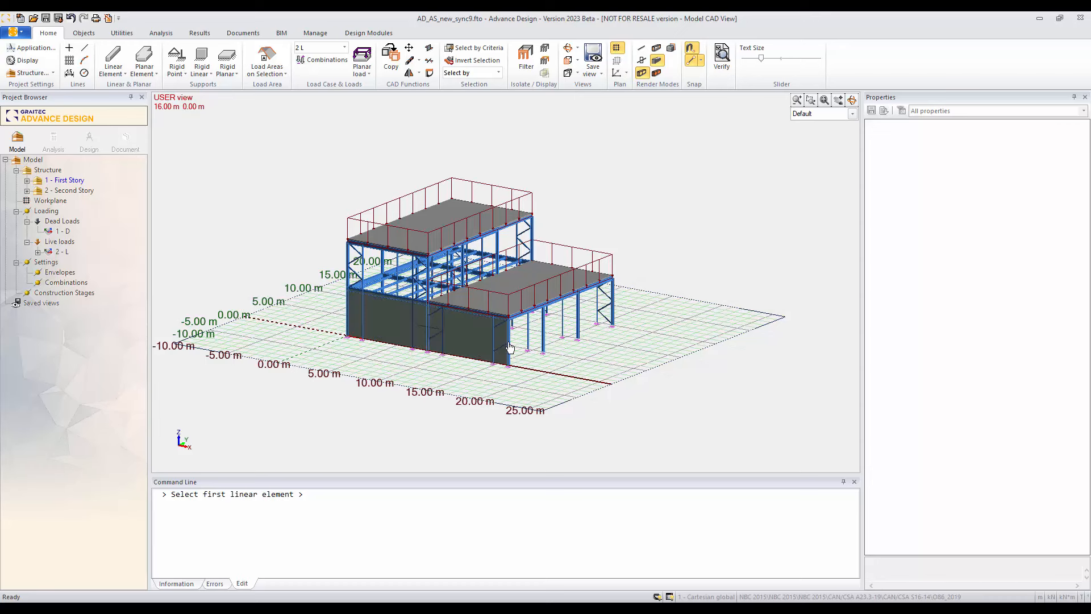
Step: Add a load area to the lower block's end wall at X = 16 m, between its two corner columns
left_click(509, 345)
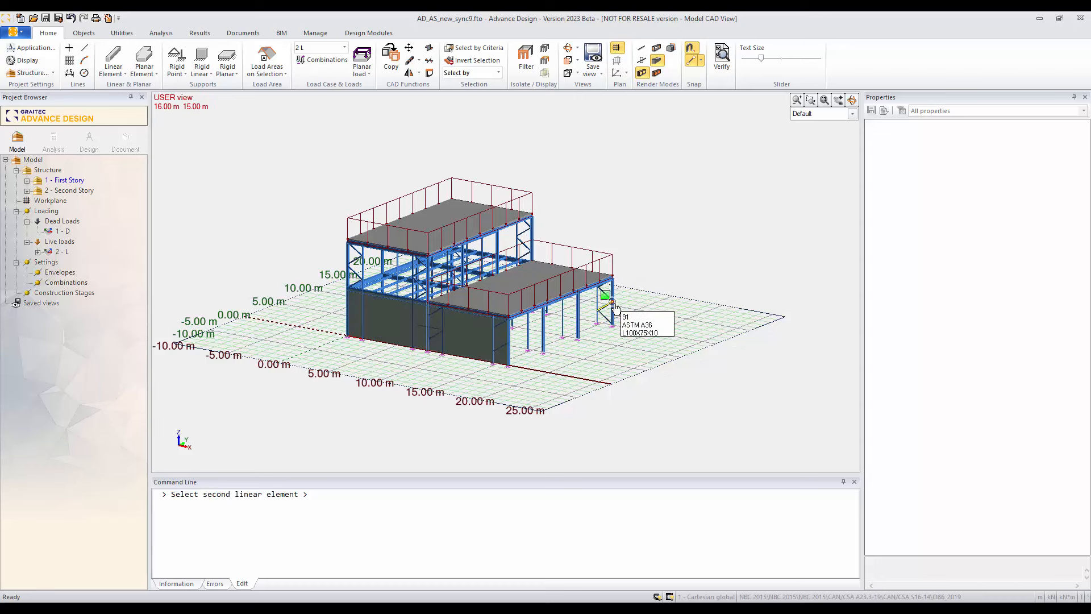
left_click(646, 320)
left_click(579, 339)
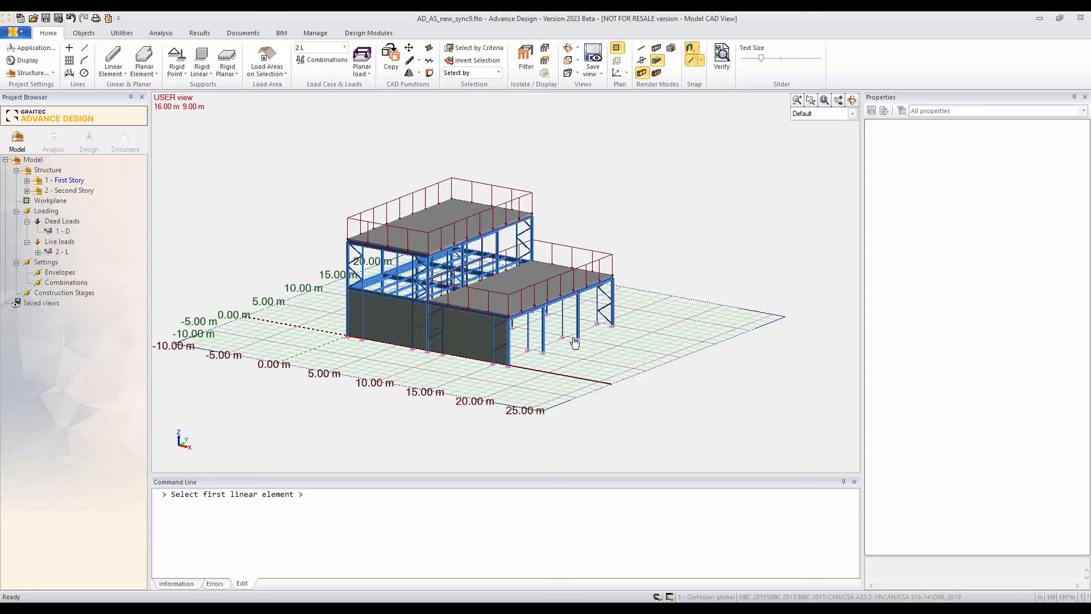
left_click(509, 344)
left_click(619, 310)
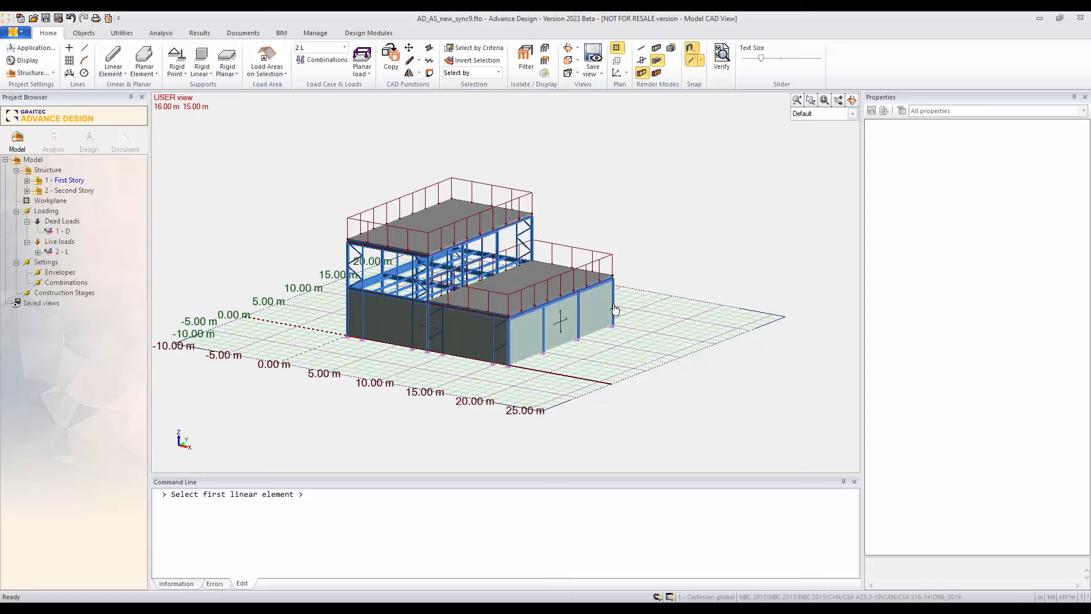
Step: Add a load area to the first-story long wall at Y = 15 m, between its two end corner members
middle_click_drag(608, 339, 402, 349)
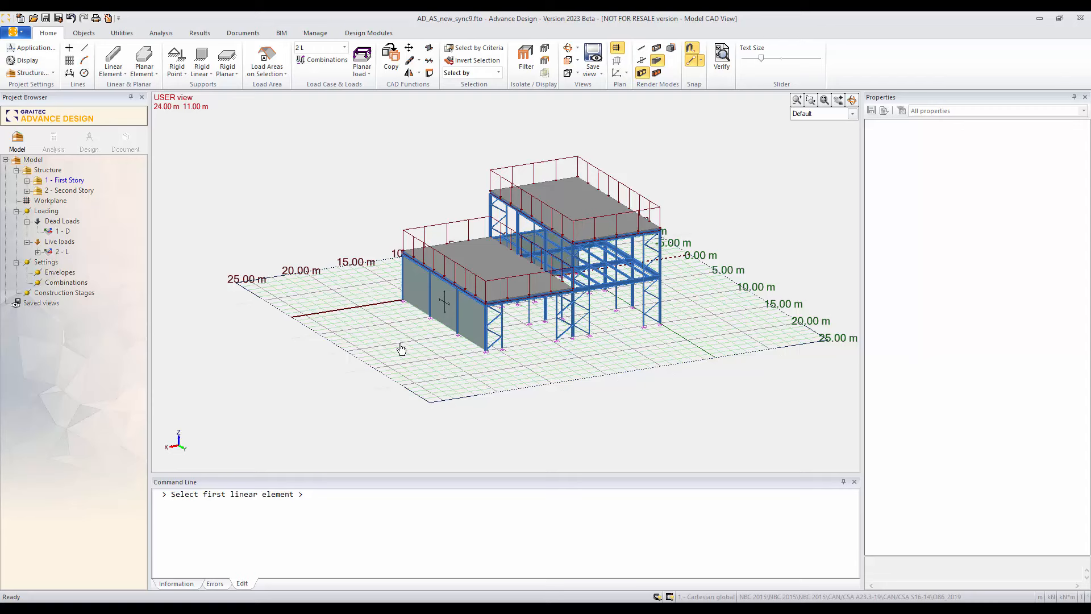
left_click(486, 329)
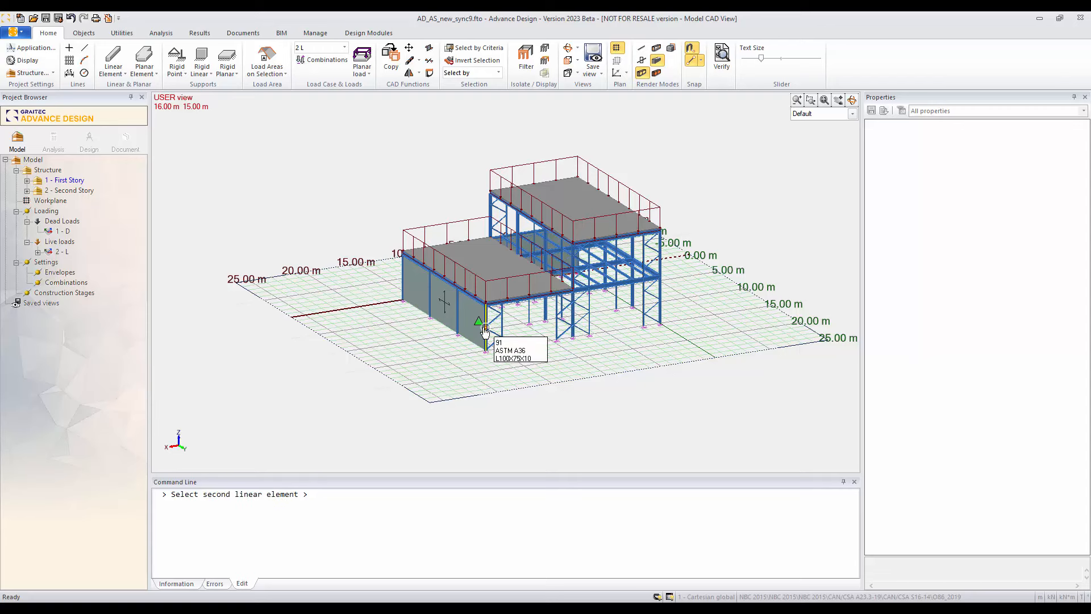
left_click(659, 305)
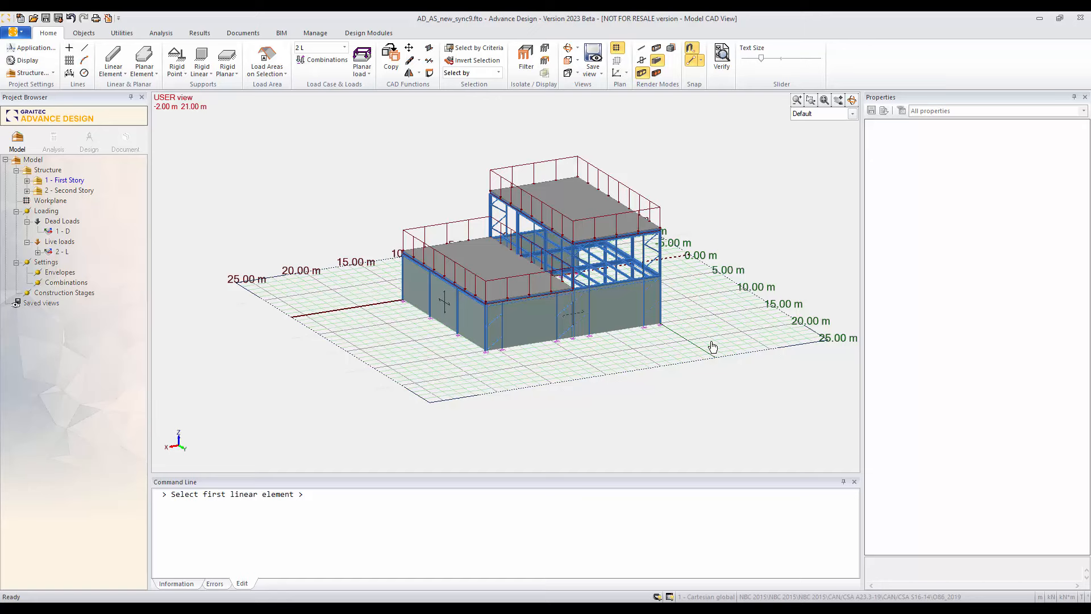
Step: Add a load area to the first-story end wall at X = 0, between its corner columns, and inspect the enclosed first story
middle_click_drag(713, 346, 517, 339, "shift")
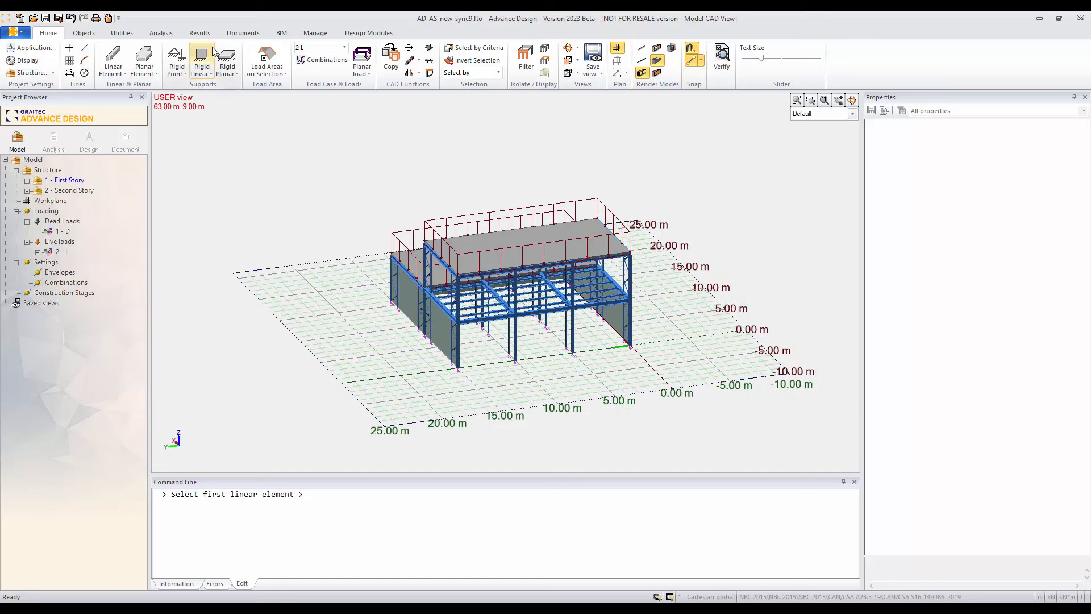
left_click(458, 346)
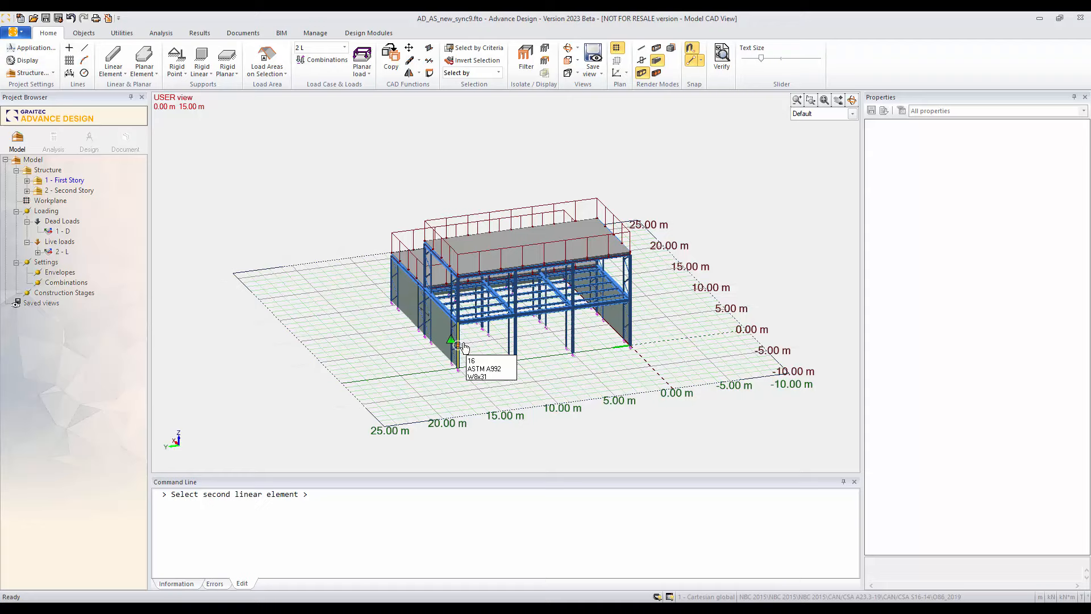
left_click(631, 326)
middle_click_drag(414, 382, 642, 370, "shift")
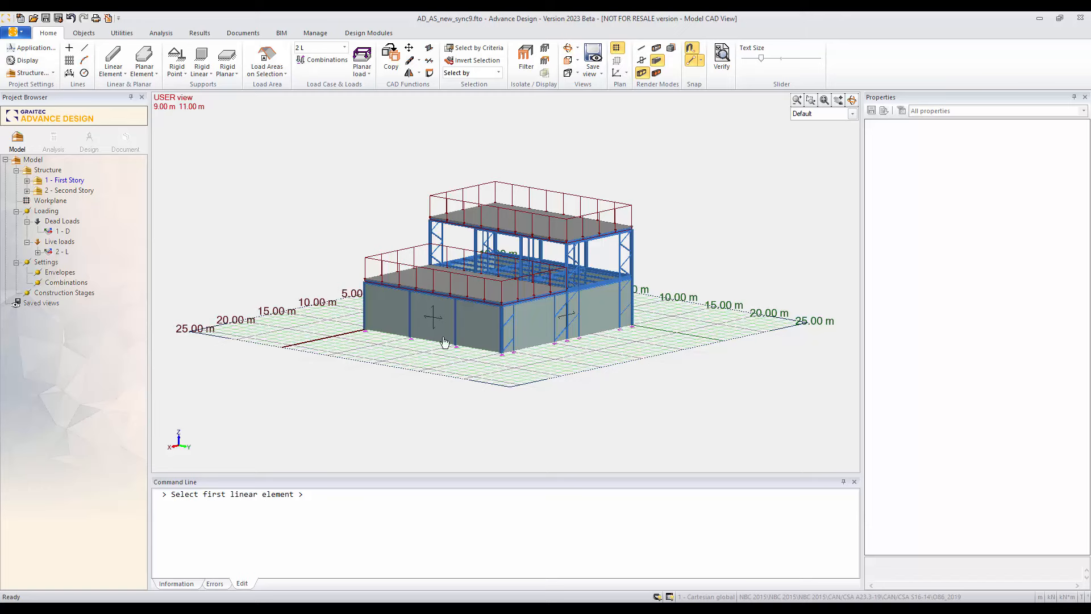
middle_click_drag(587, 344, 460, 348, "shift")
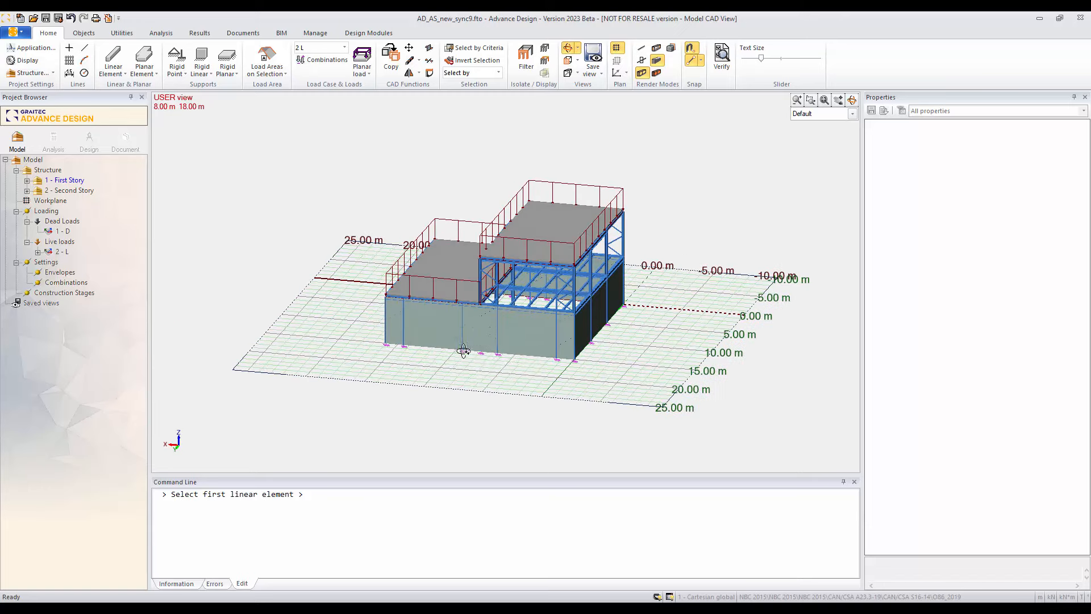
Step: Add load areas to the second-story side wall at Y = 15 m and the second-story end wall at X = 0
left_click(478, 283)
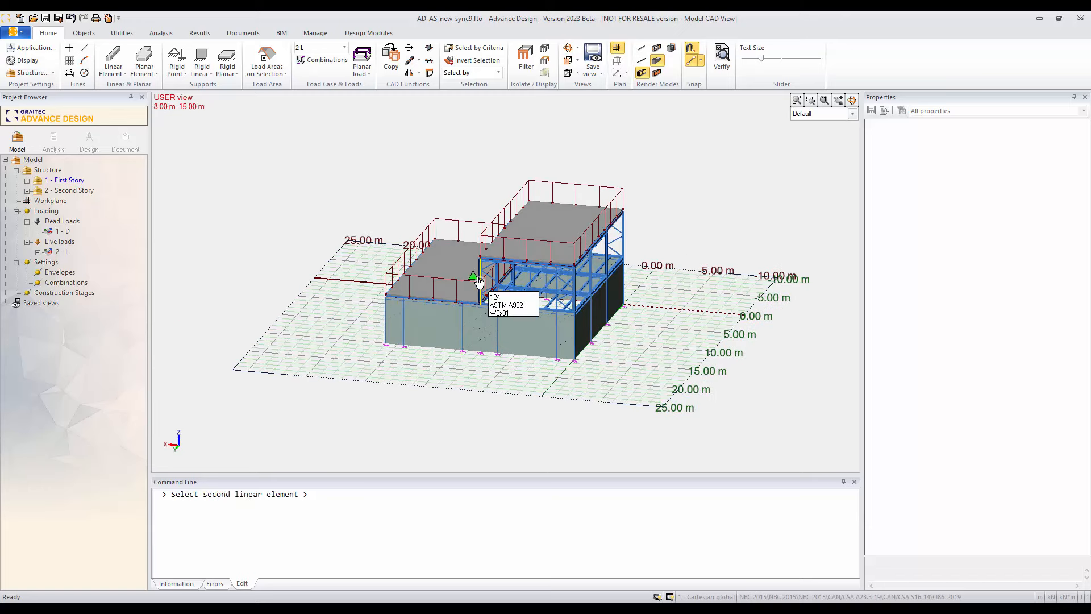
left_click(574, 291)
middle_click_drag(623, 378, 470, 304, "shift")
left_click(469, 297)
left_click(620, 263)
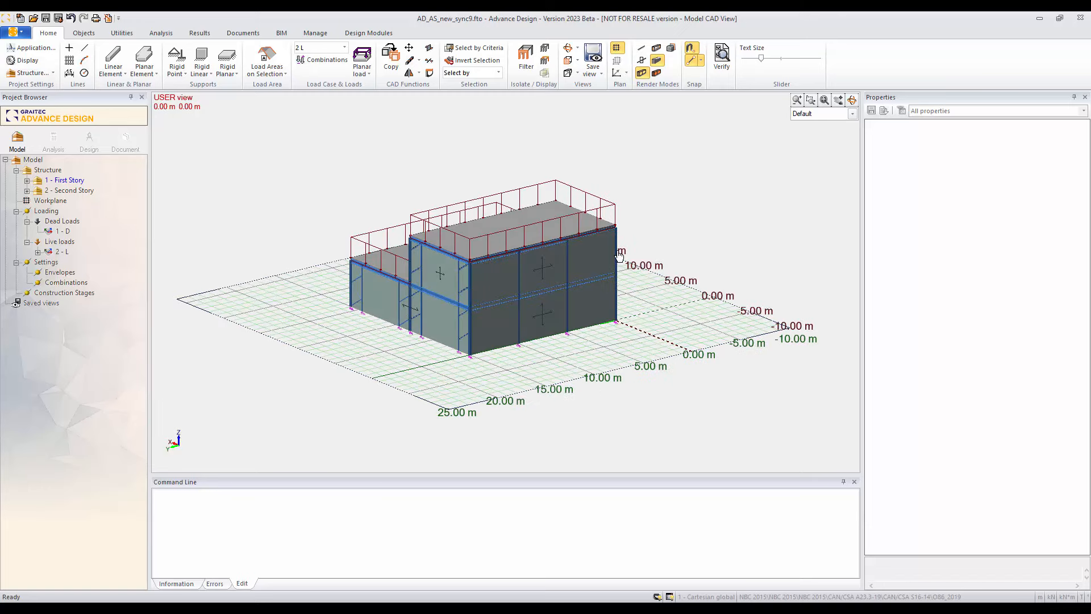
Step: Add a load area to the second-story side wall at Y = 0, between X = 0 and X = 8 m
middle_click_drag(653, 317, 493, 298, "shift")
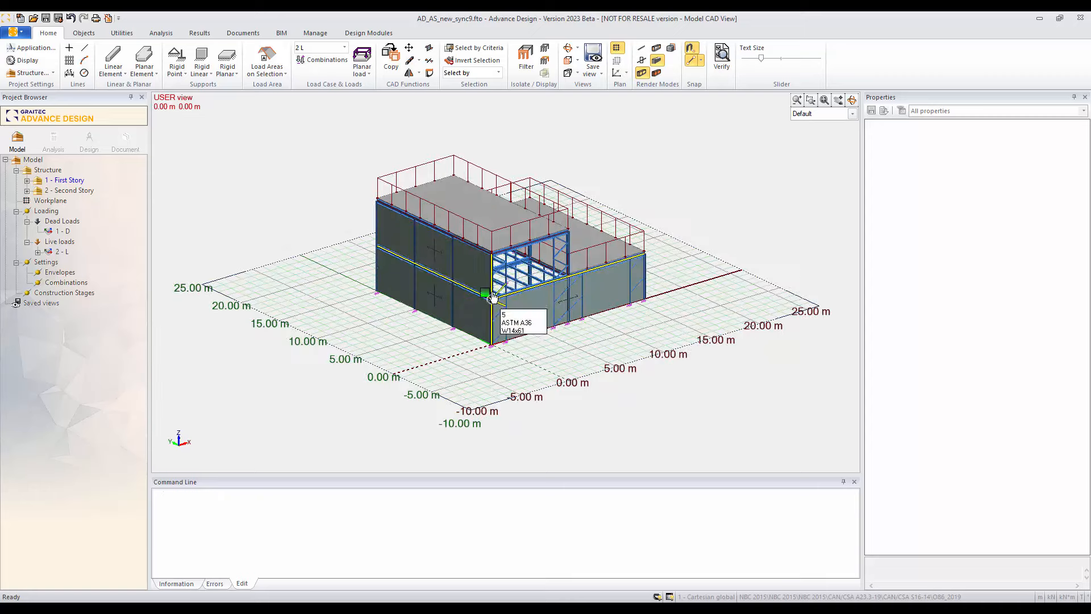
left_click(493, 297)
left_click(576, 269)
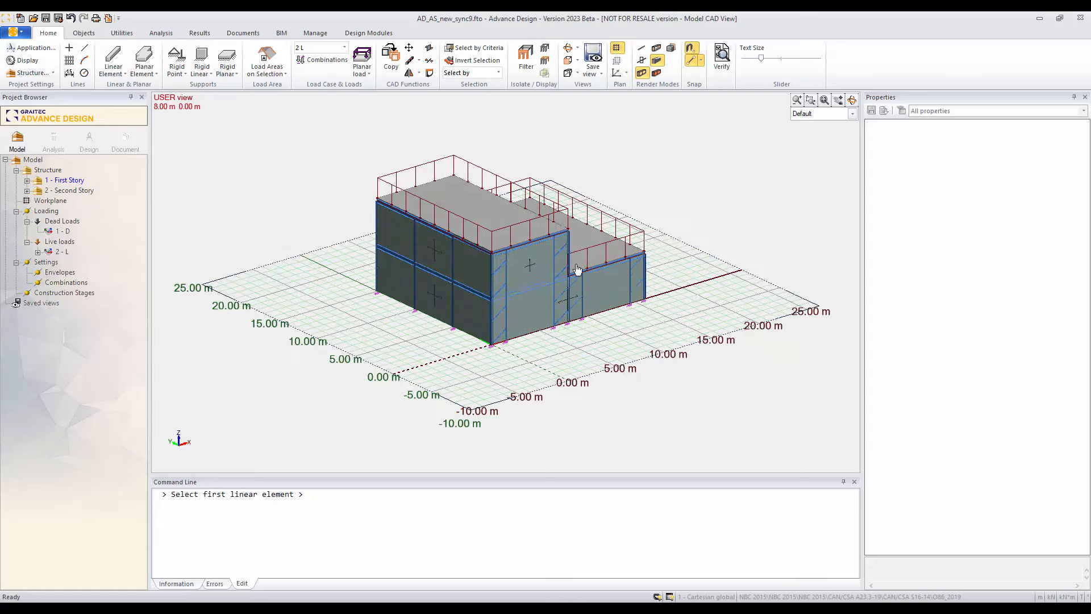
Step: Add a load area to the second-story wall at X = 8 m facing the lower roof, and inspect the enclosed building
middle_click_drag(616, 329, 452, 251, "shift")
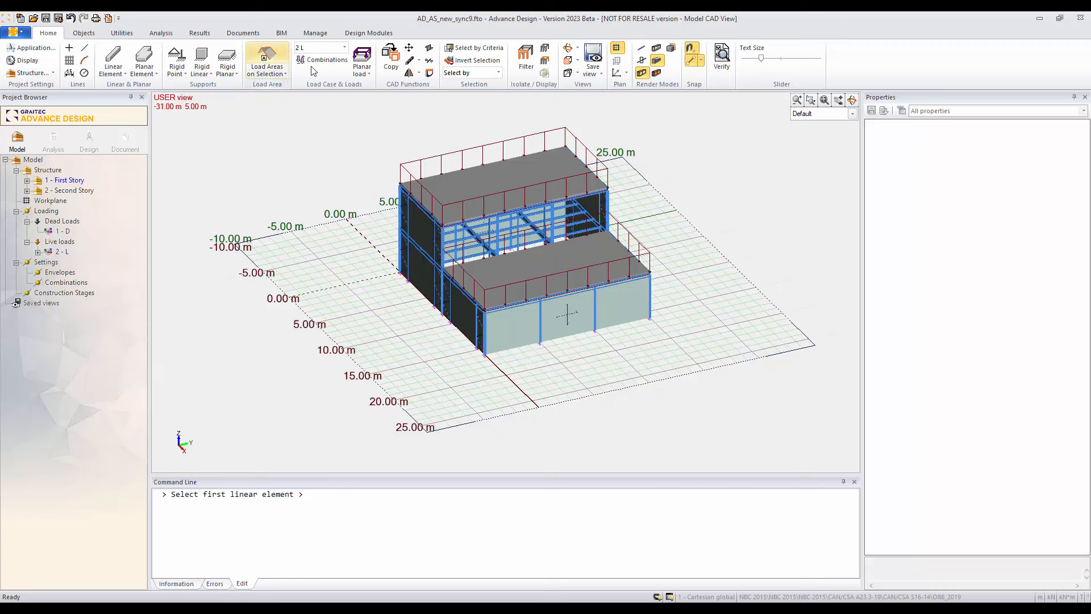
left_click(439, 242)
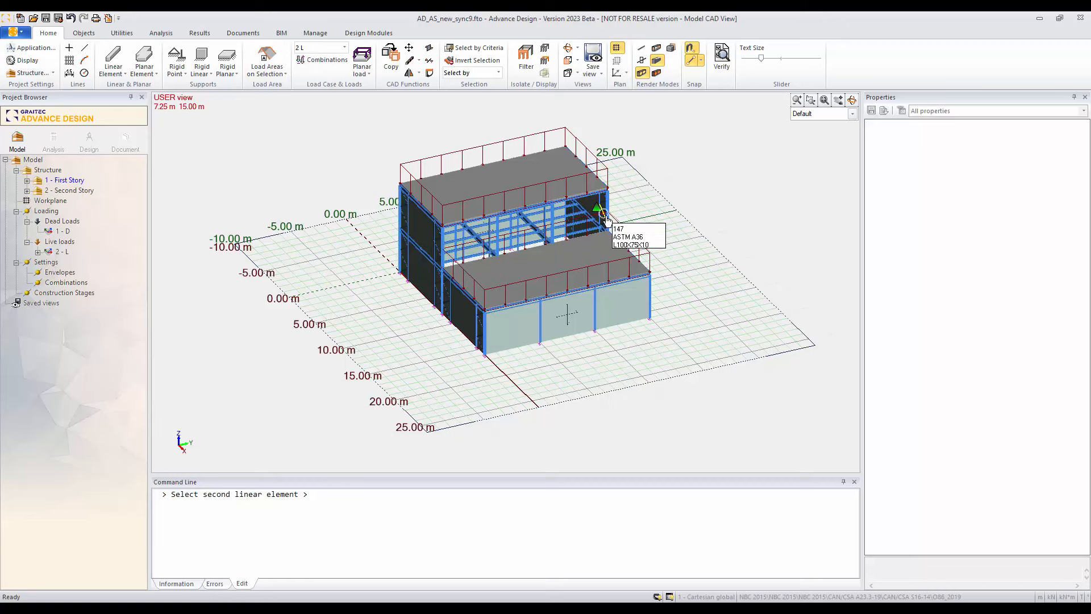
left_click(606, 219)
key("Escape")
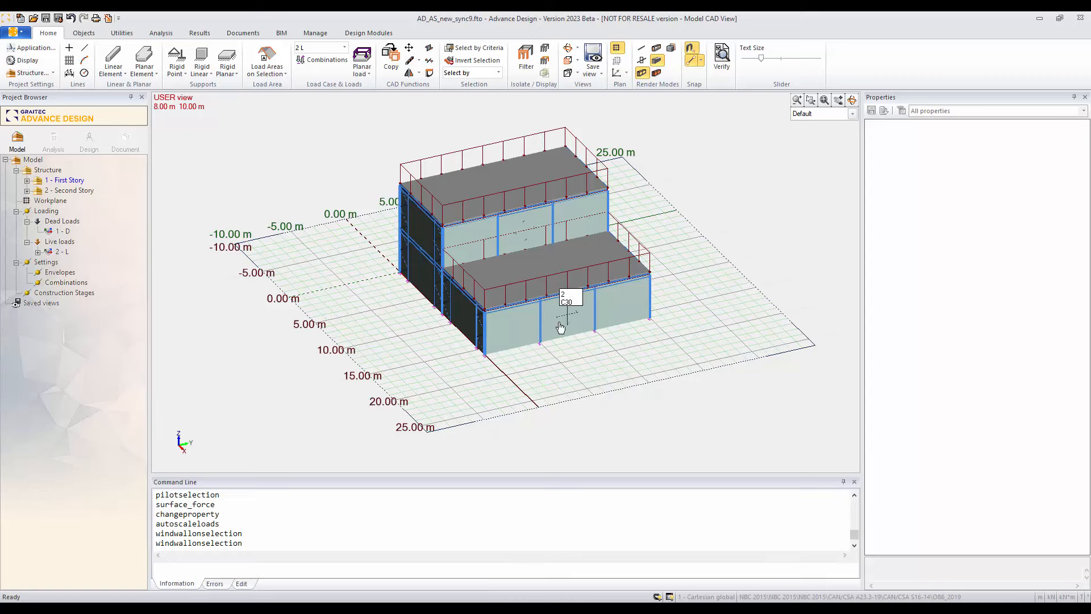
middle_click_drag(417, 341, 569, 323)
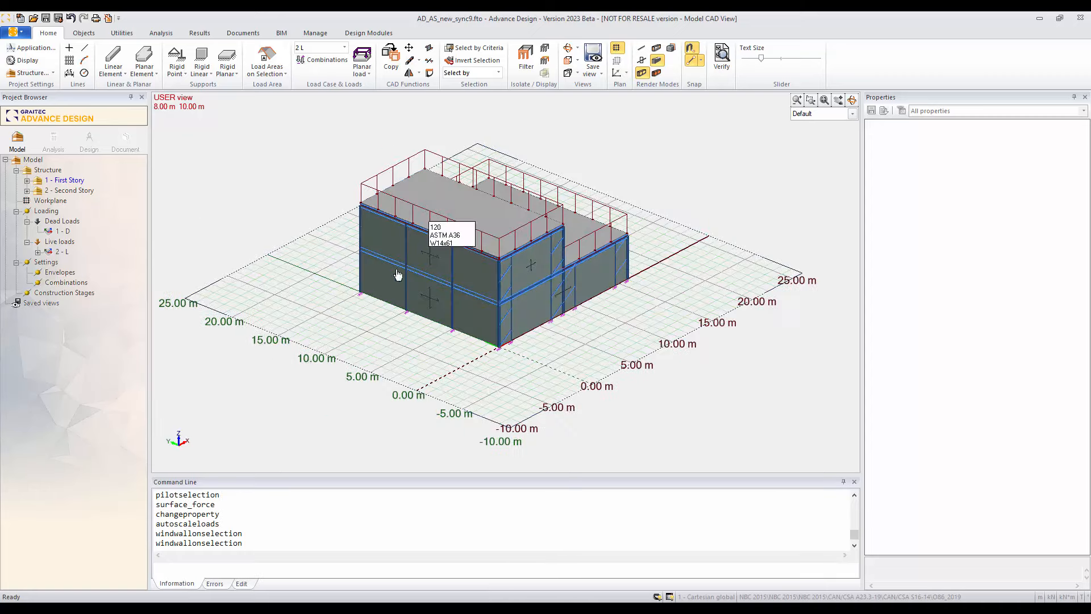
middle_click_drag(430, 299, 510, 326, "shift")
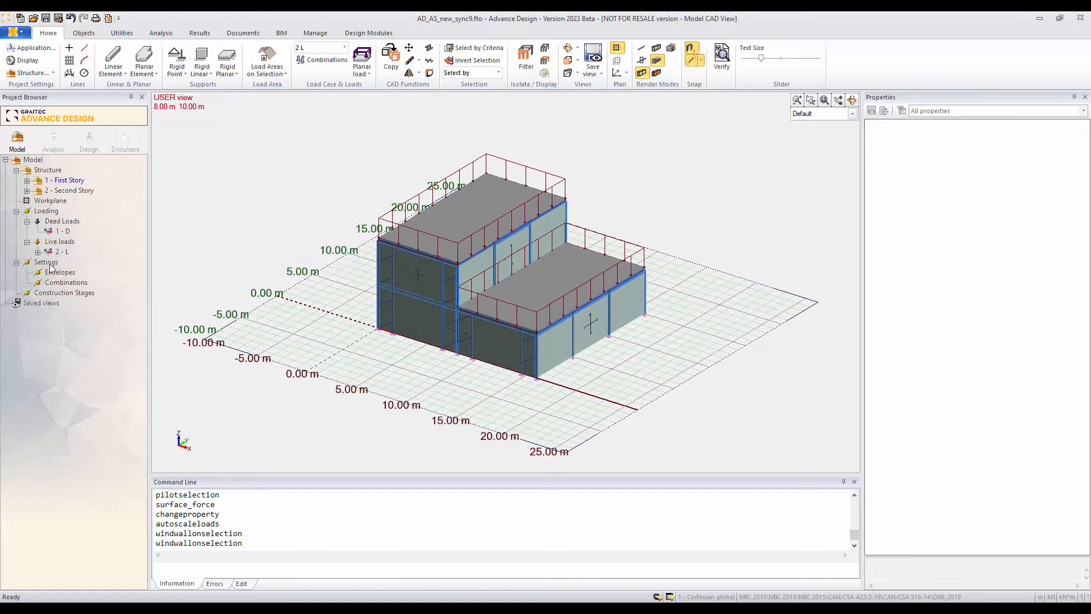
Step: Create a Wind NBC 2015 load case family under Loading
right_click(47, 211)
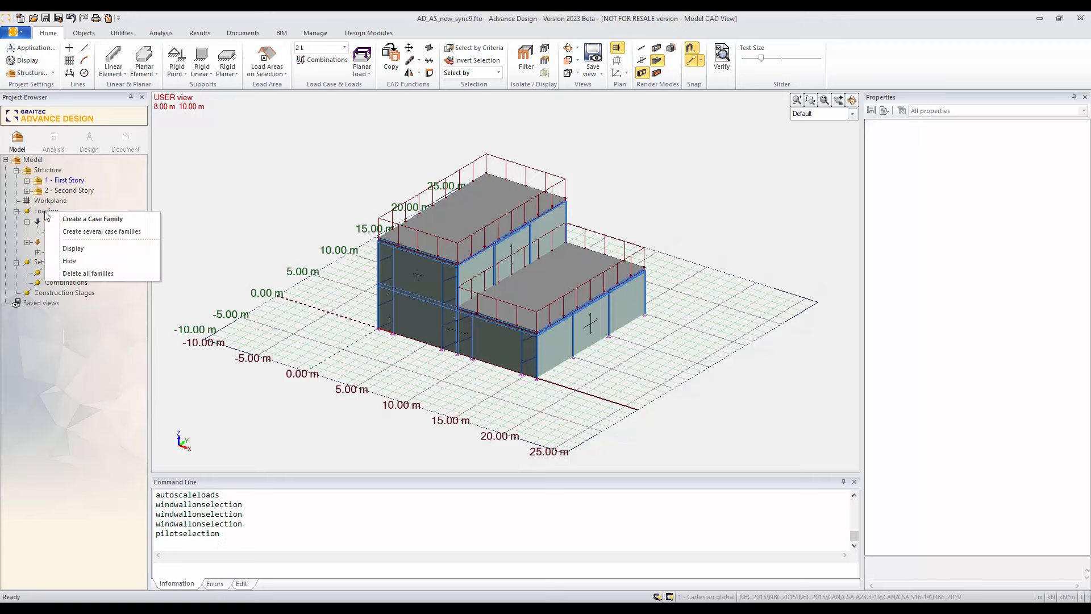
left_click(74, 216)
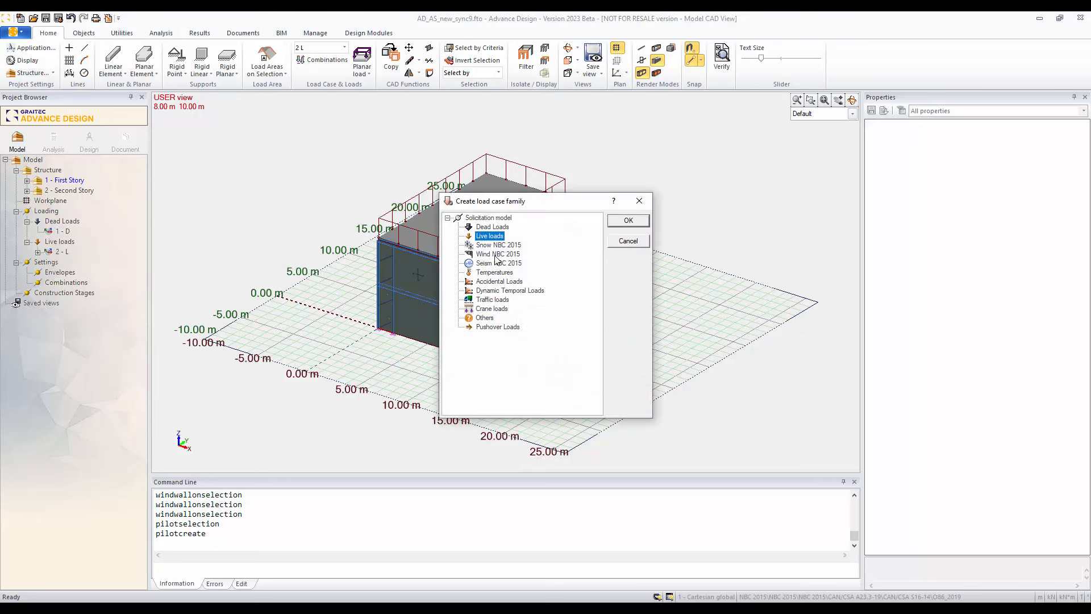
left_click(486, 254)
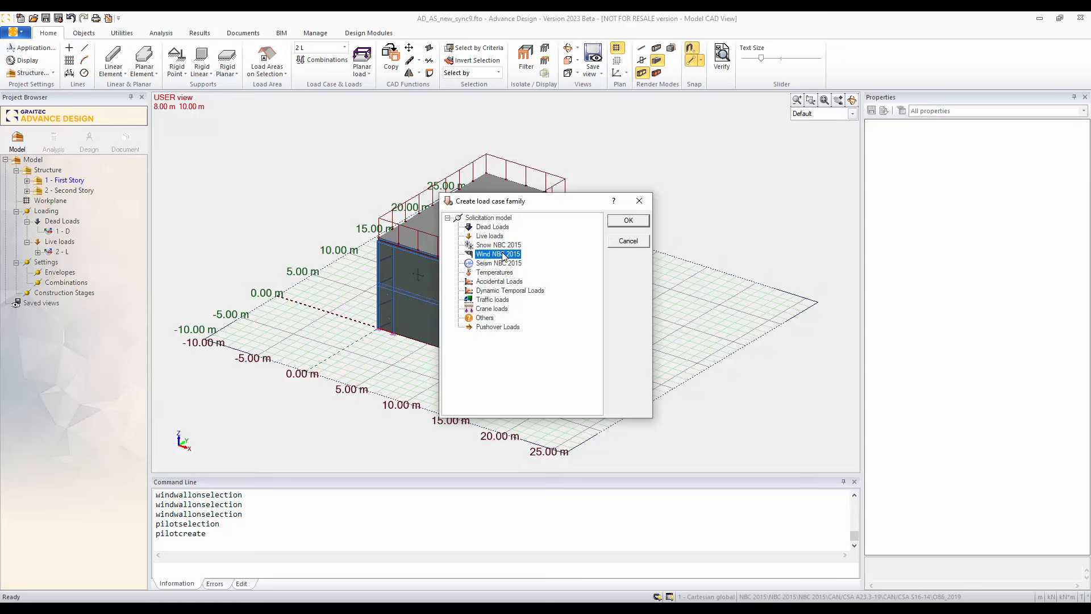
left_click(628, 221)
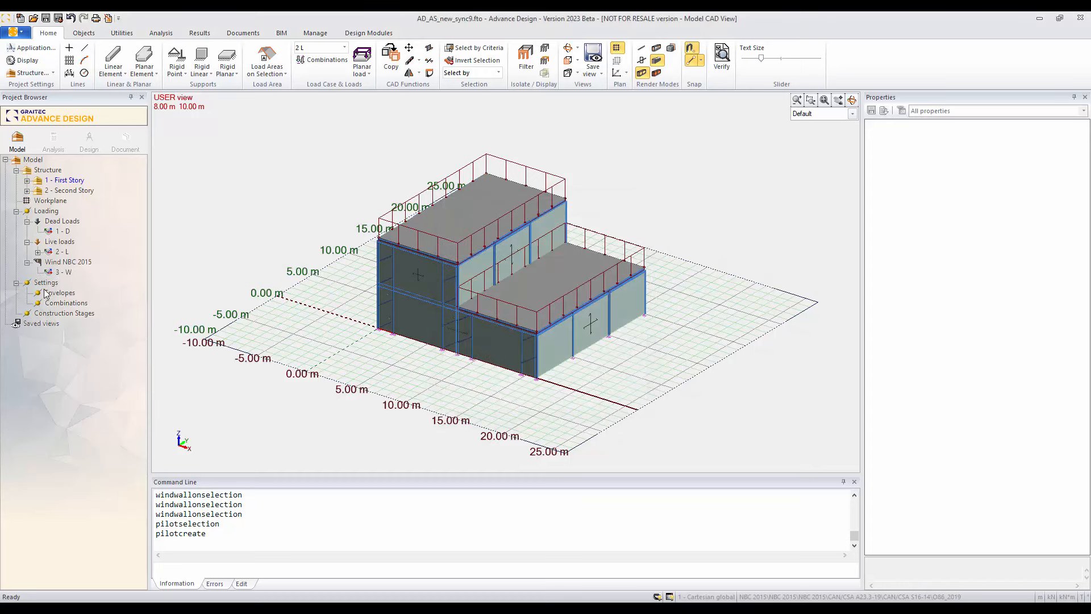
Step: Set the Wind NBC 2015 family's region to Montréal, within Montréal et région in Québec
left_click(64, 262)
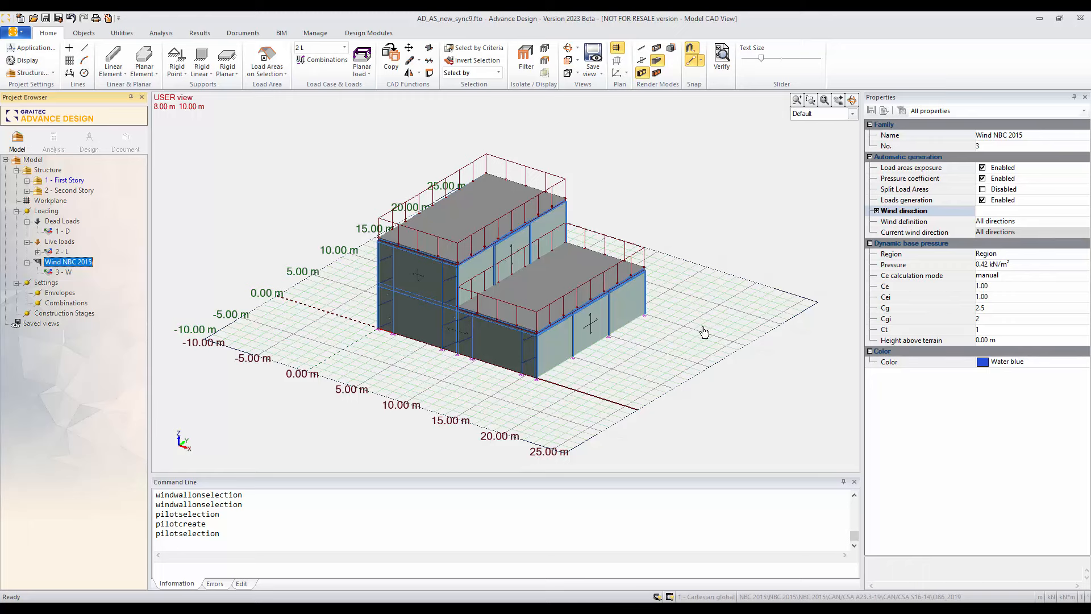
left_click(1010, 256)
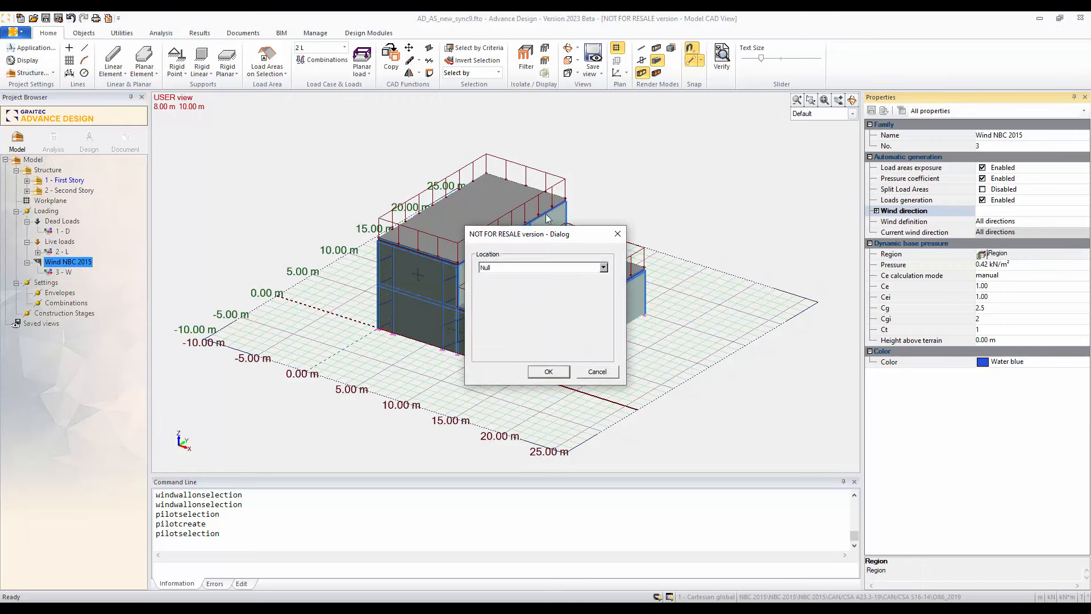
left_click(603, 268)
scroll(592, 303, "down", 2)
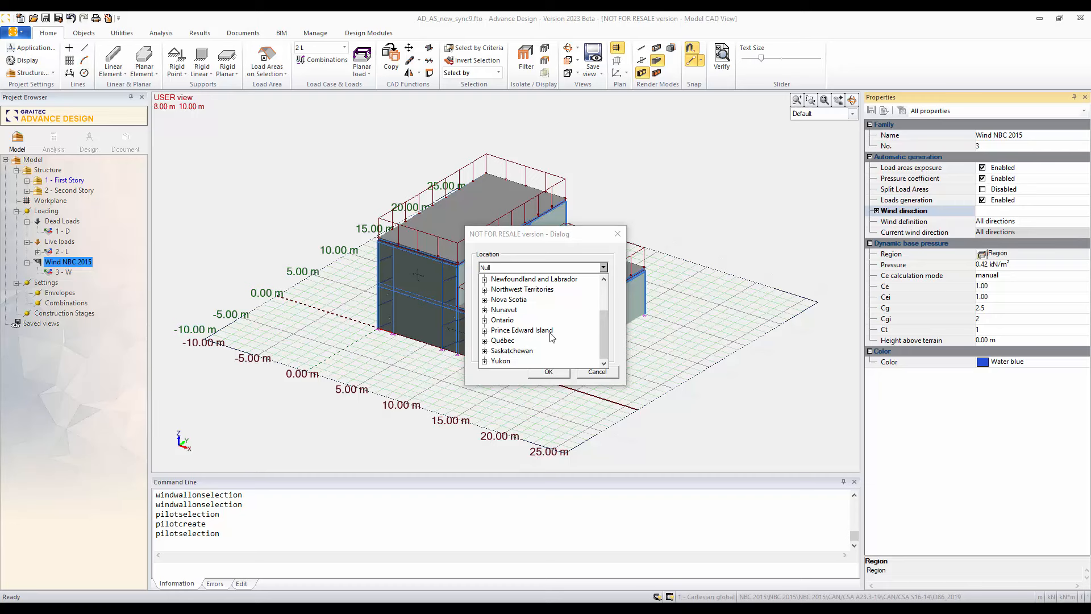
left_click(484, 341)
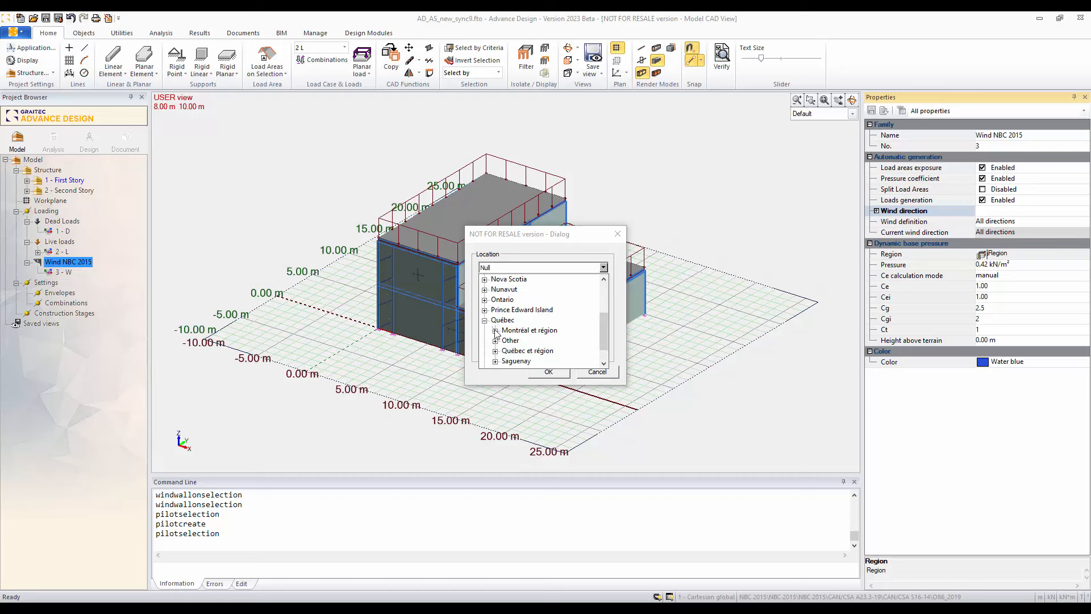
left_click(496, 331)
left_click(525, 325)
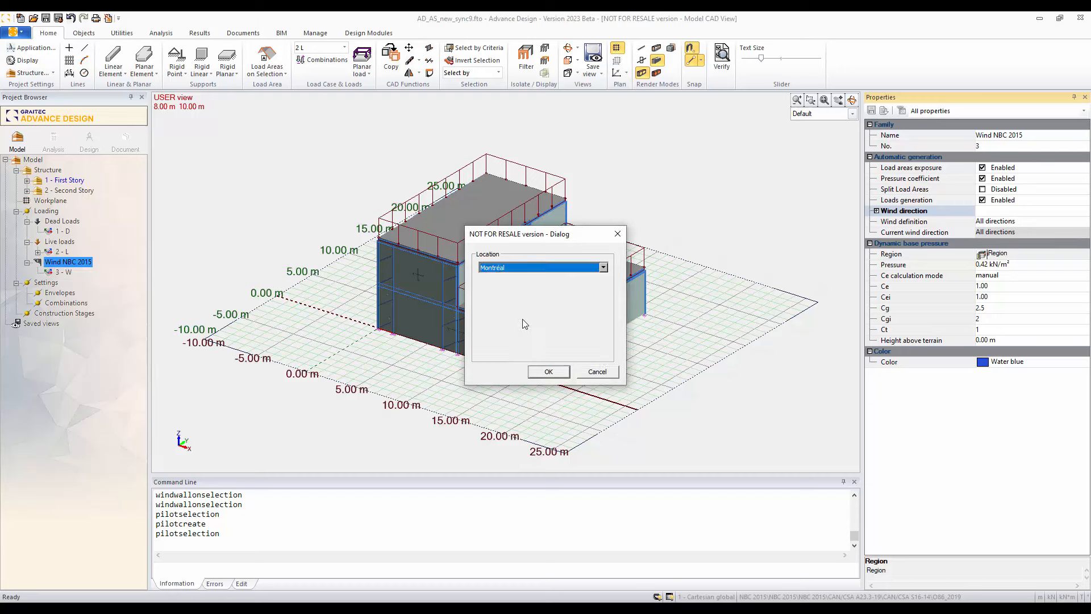
left_click(547, 372)
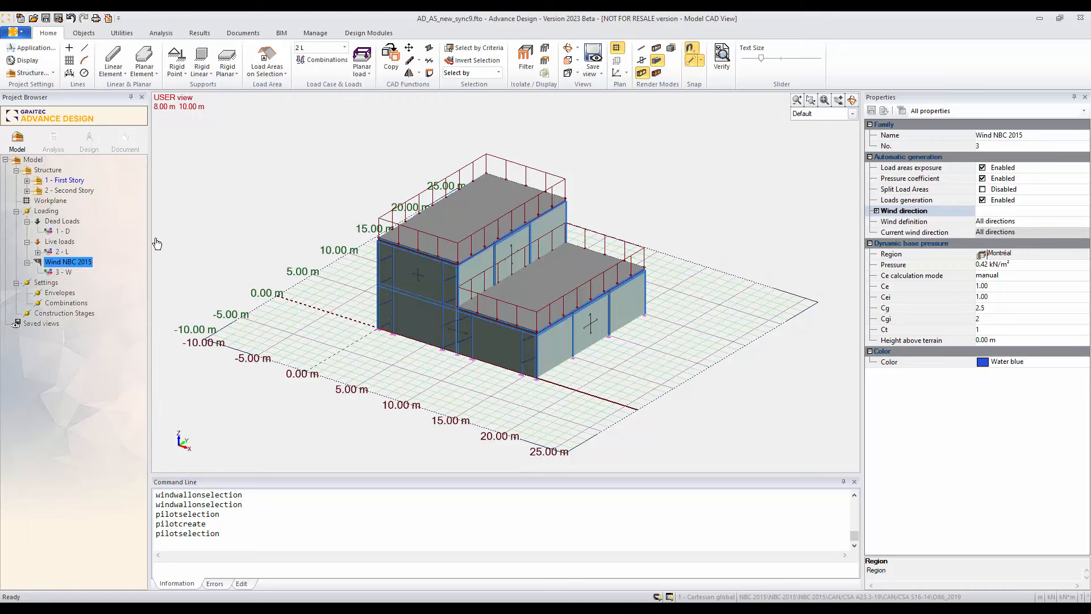
Step: Run automatic generation of the wind loads for the Wind NBC 2015 family and inspect them on the building's walls
right_click(79, 264)
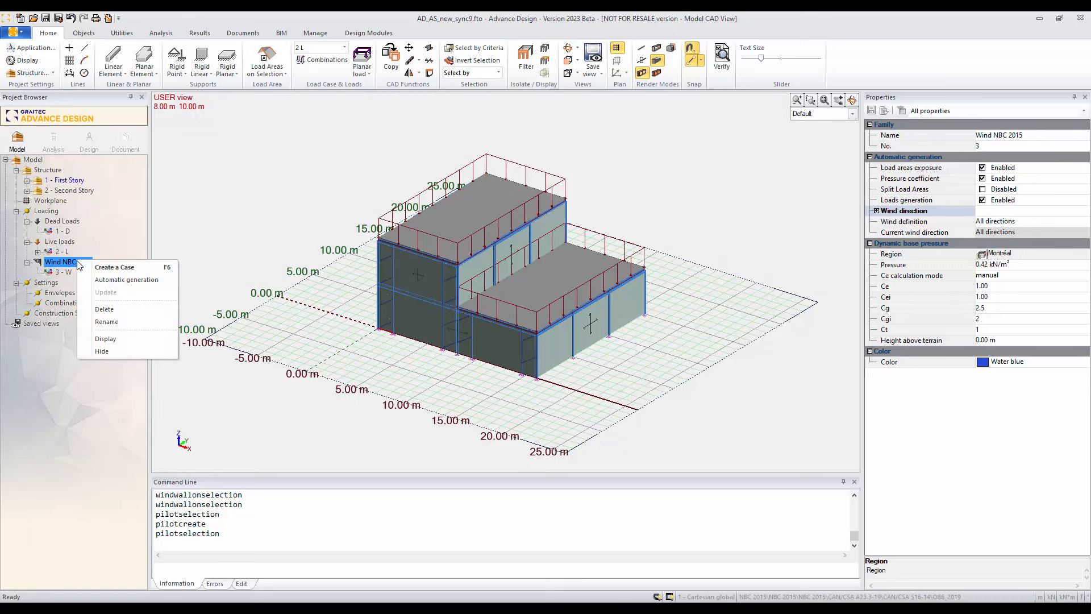
left_click(126, 281)
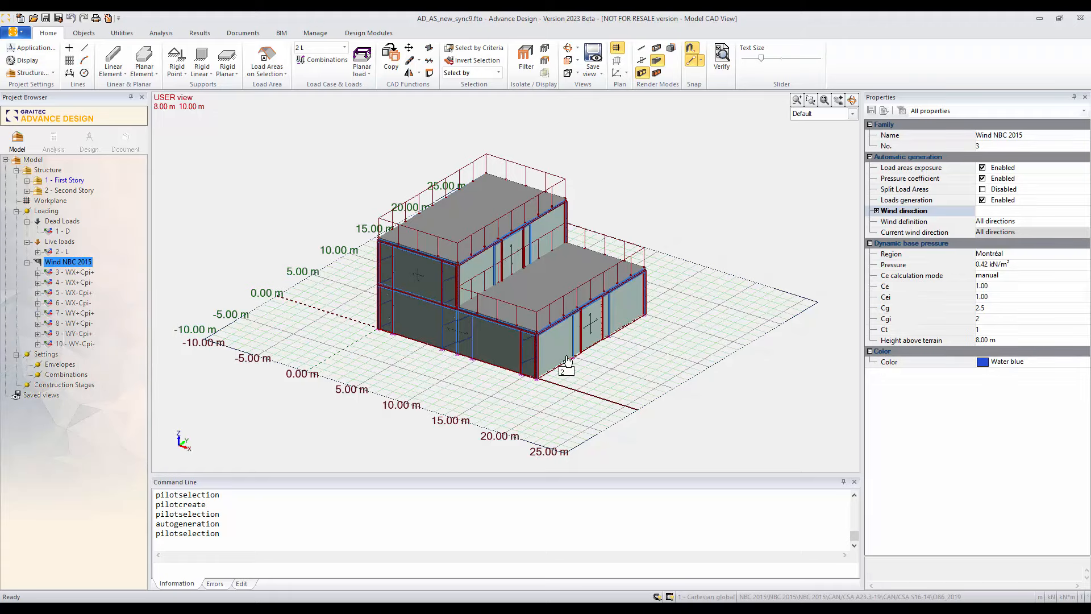
scroll(559, 366, "up", 3)
scroll(558, 366, "up", 4)
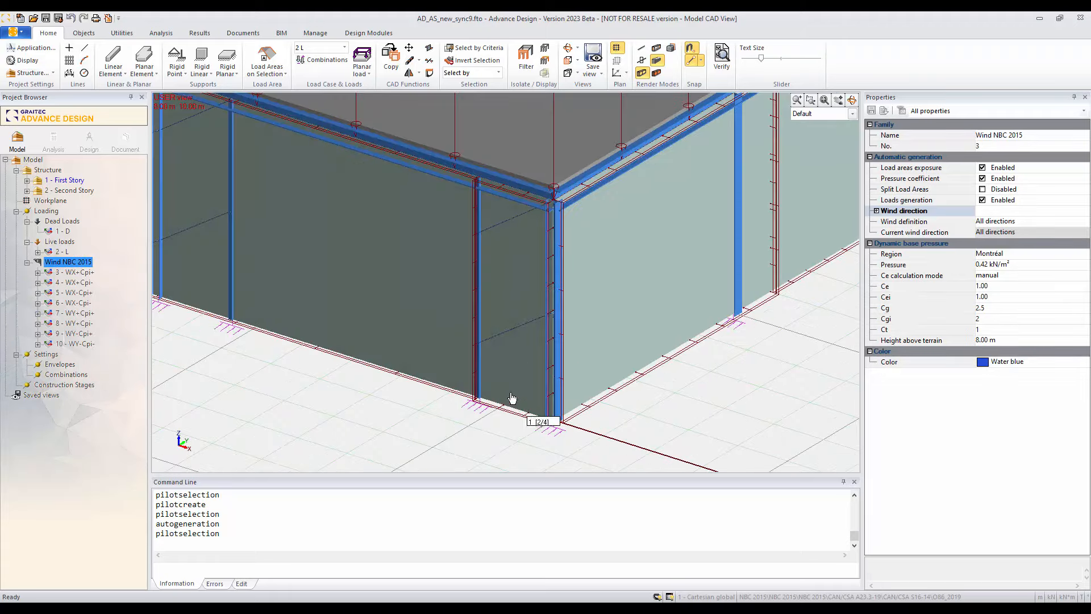
middle_click_drag(400, 291, 427, 317, "shift")
scroll(427, 317, "down", 5)
middle_click_drag(319, 338, 596, 312, "shift")
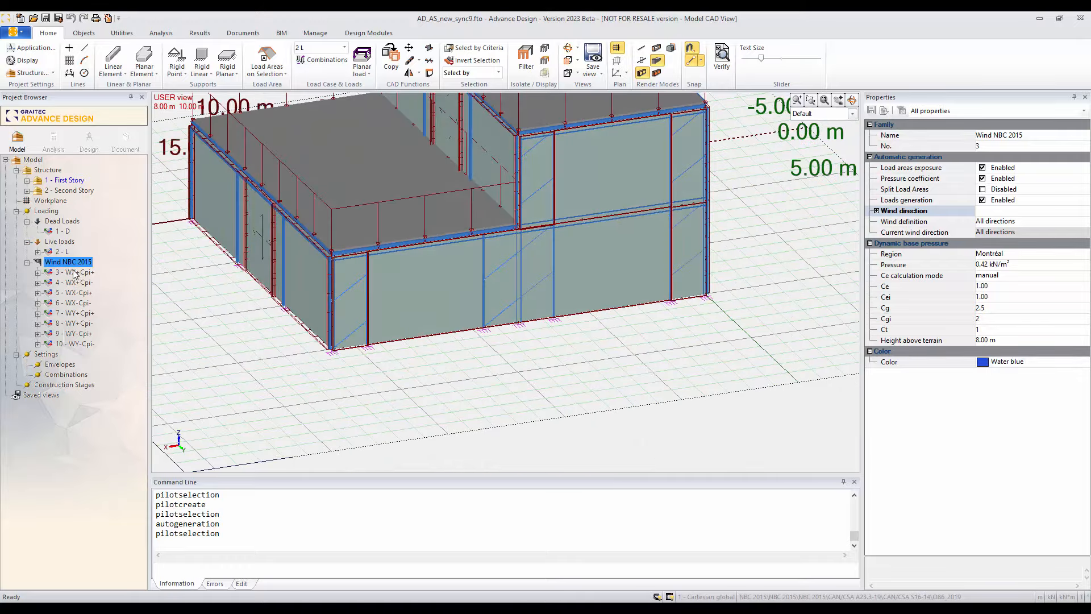
Step: Examine individual wind load areas of the WX+Cpi+ case, their properties and locations, and the wind loads on the whole building
left_click(38, 273)
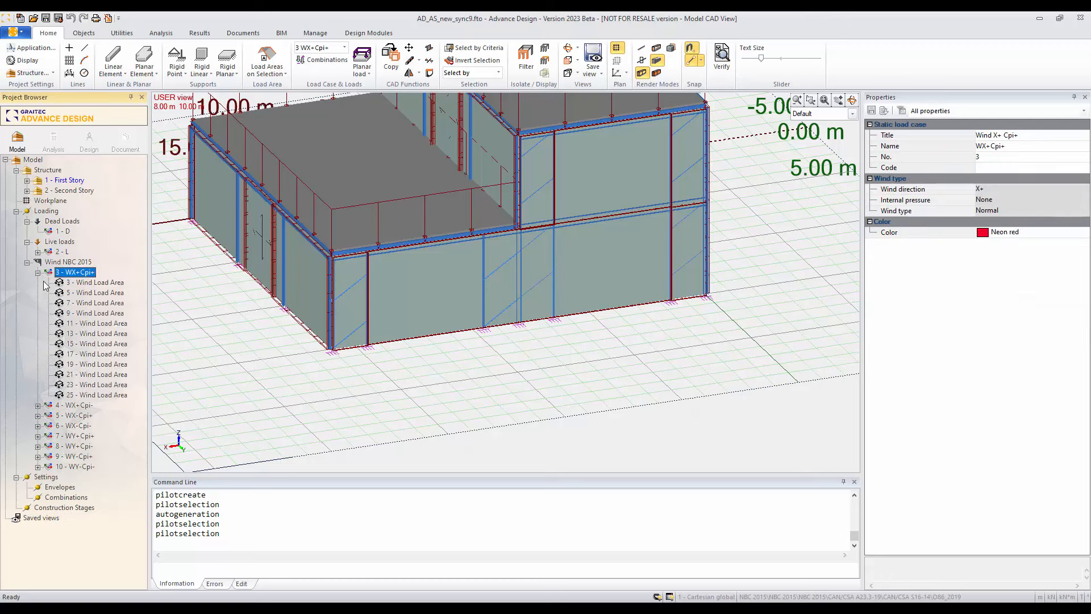
left_click(85, 282)
left_click(87, 294)
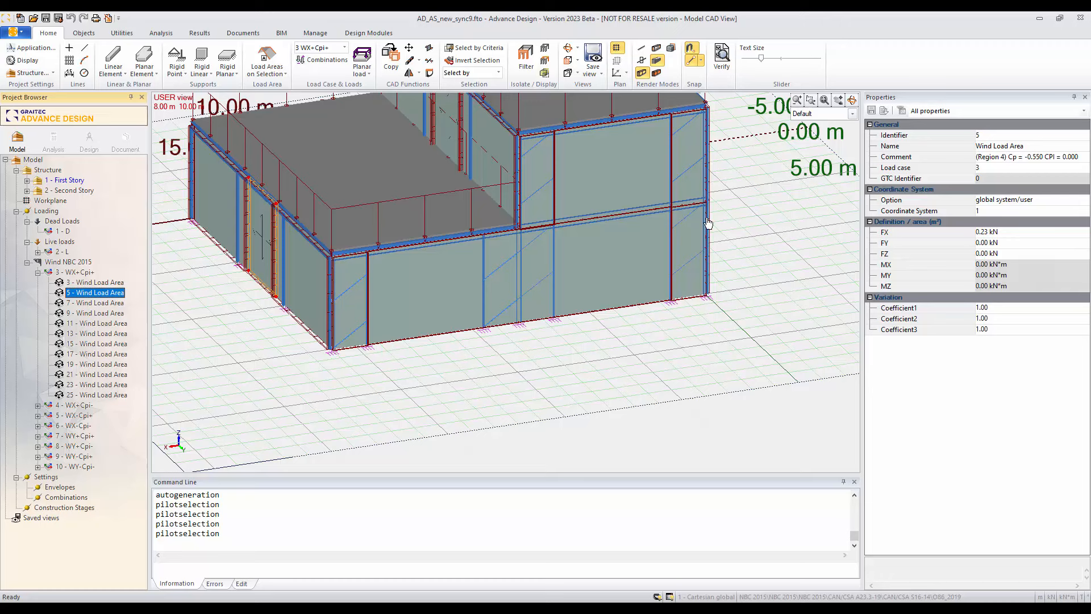
left_click(96, 313)
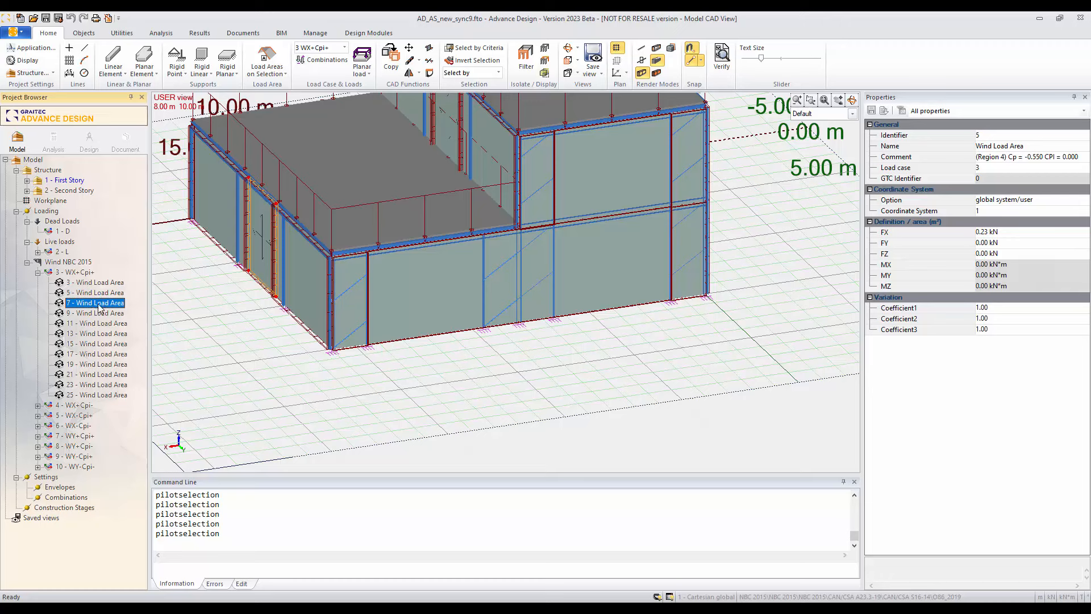
left_click(27, 262)
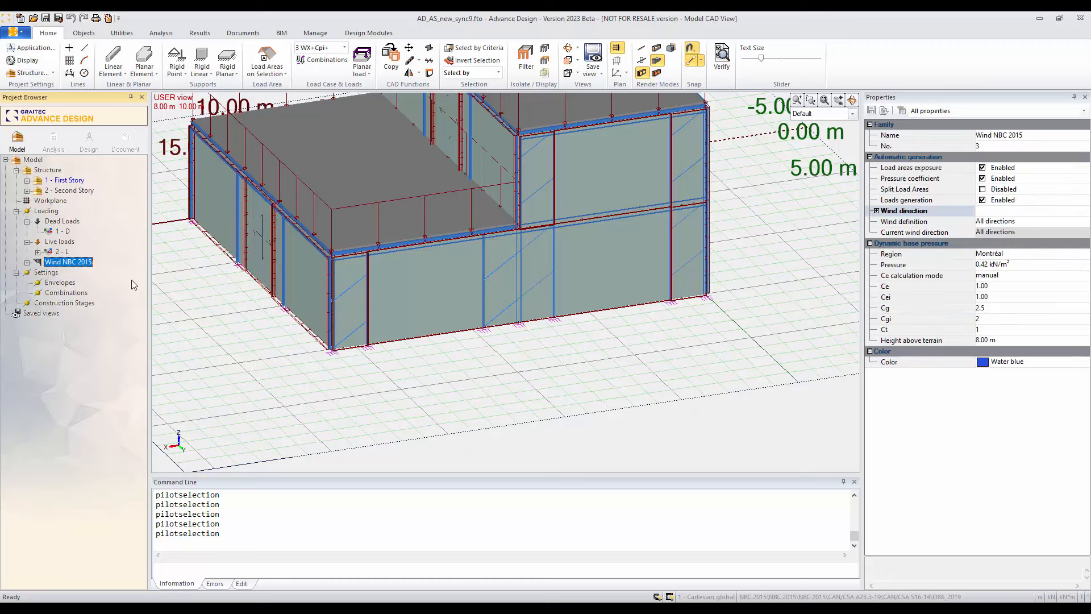
middle_click_drag(553, 364, 567, 401)
scroll(567, 401, "down", 3)
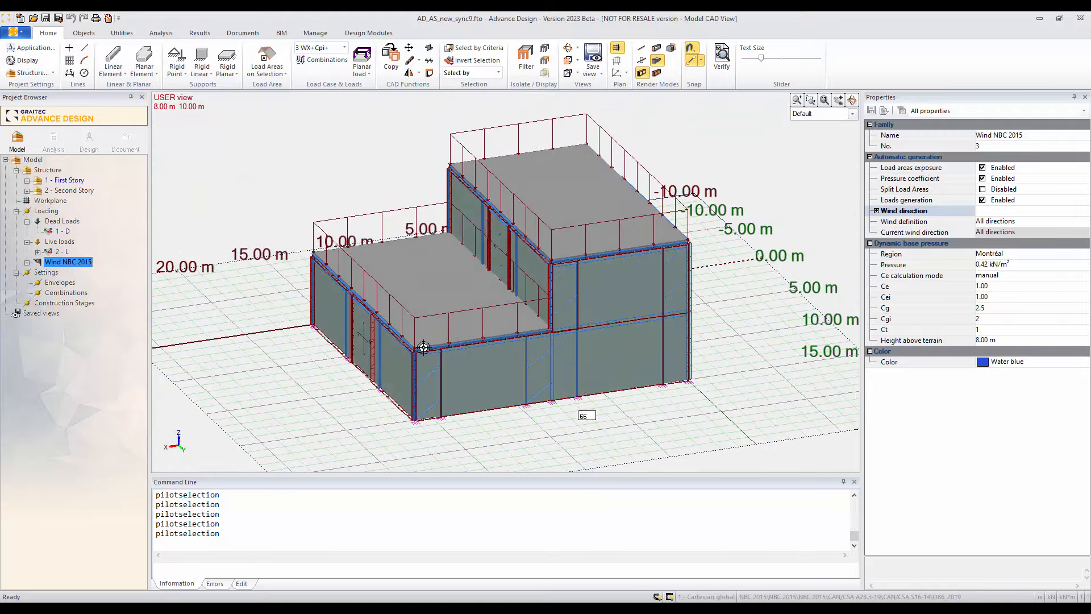
middle_click_drag(428, 351, 460, 357, "shift")
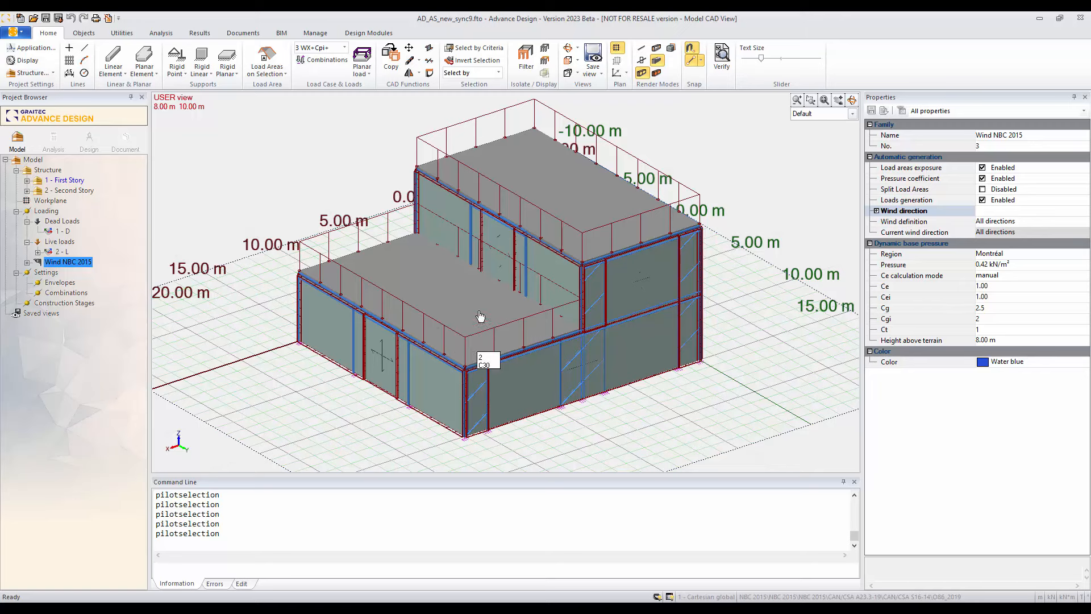
middle_click_drag(426, 322, 411, 313, "shift")
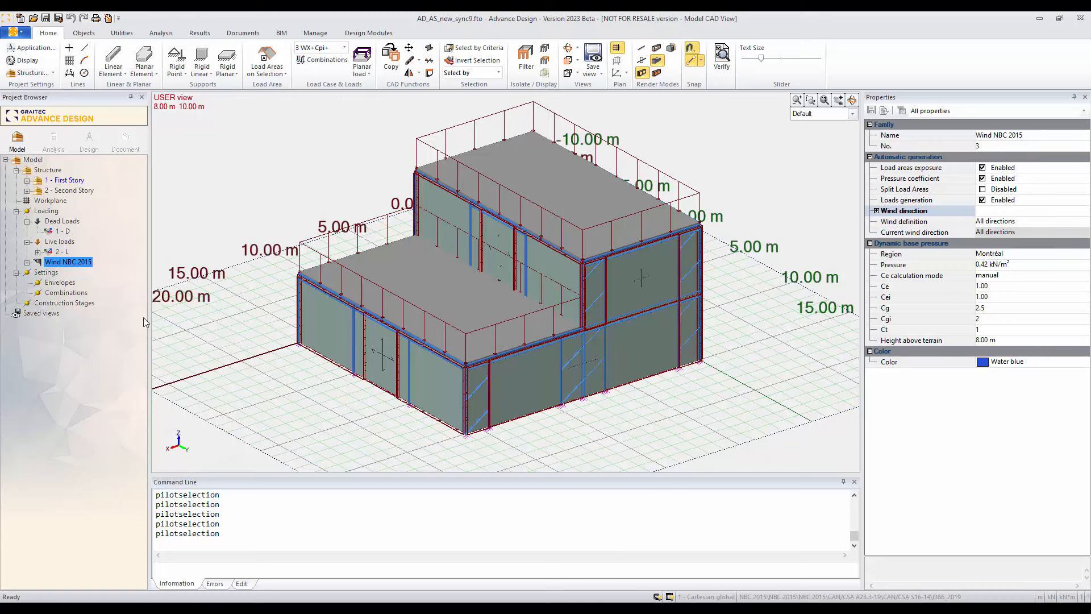
Step: Generate the simplified Canadian load combinations with short time deflection combinations and Normal importance category, review the list and accept it
left_click(58, 293)
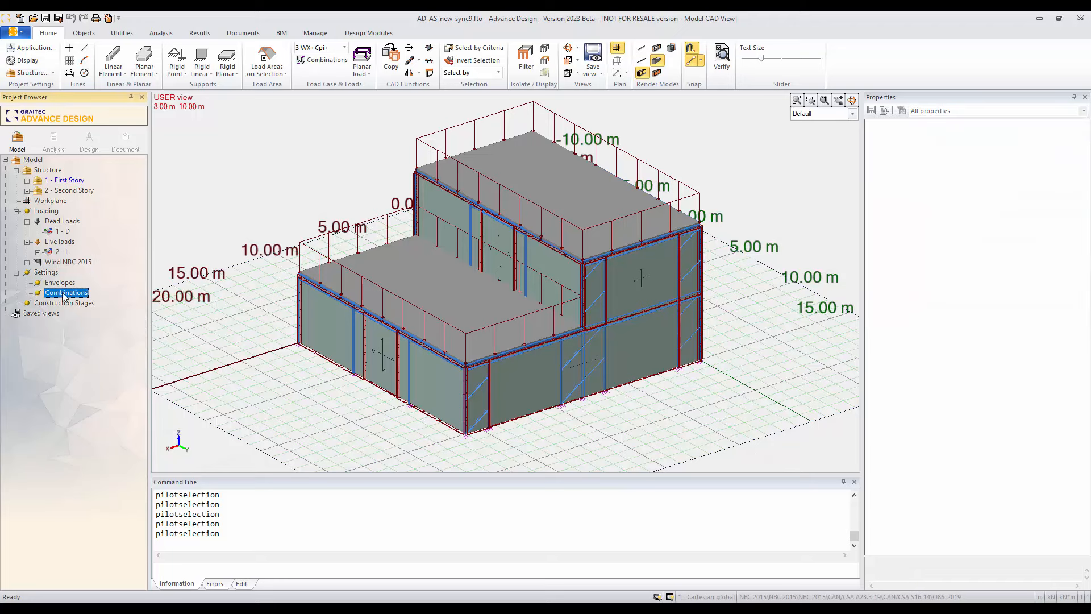
right_click(64, 295)
left_click(78, 302)
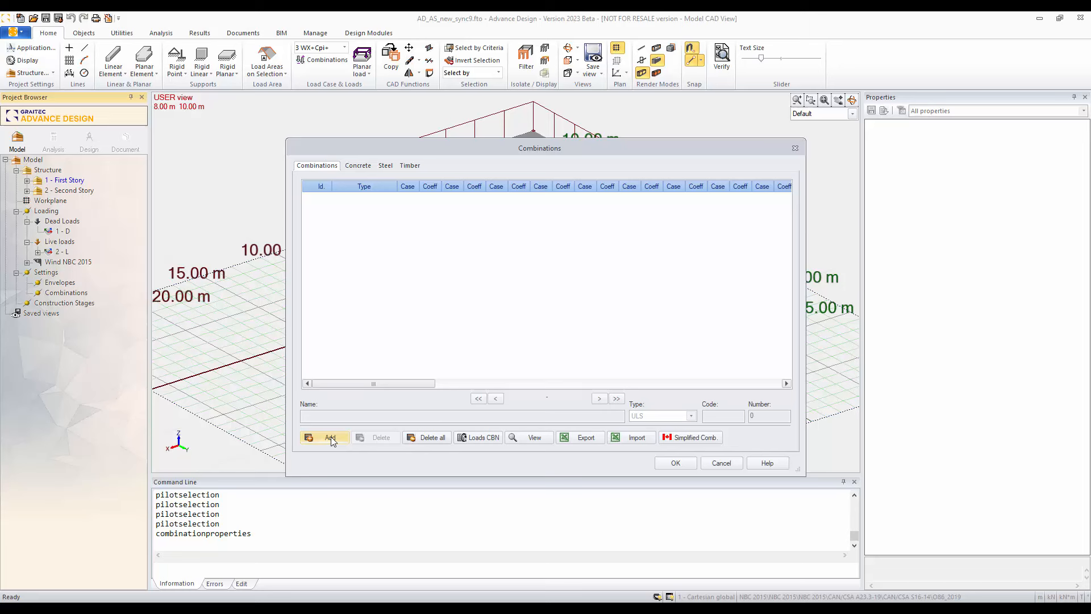
left_click(687, 438)
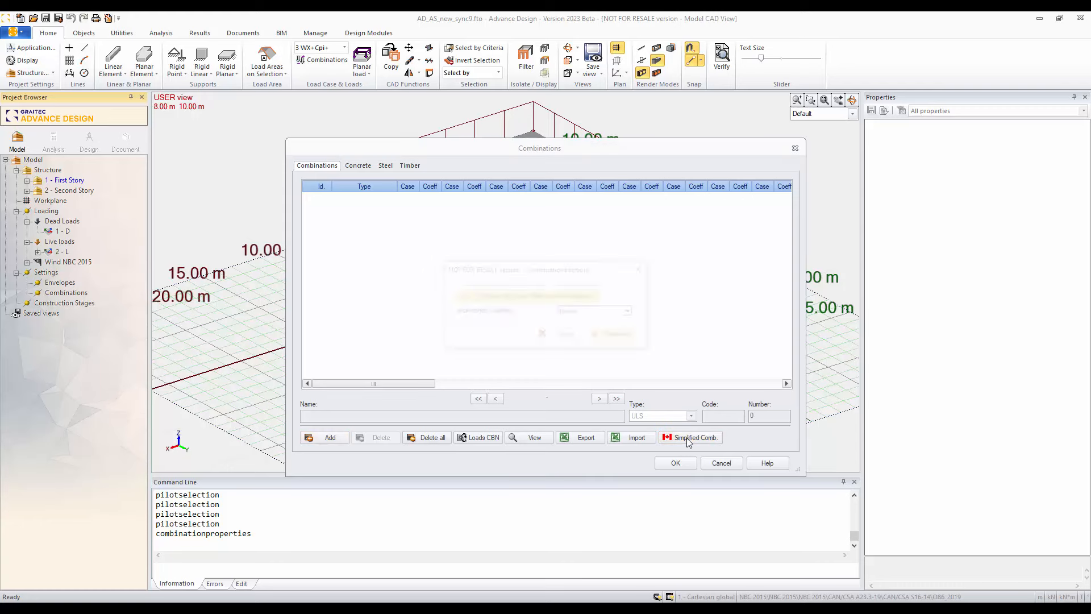
left_click(625, 335)
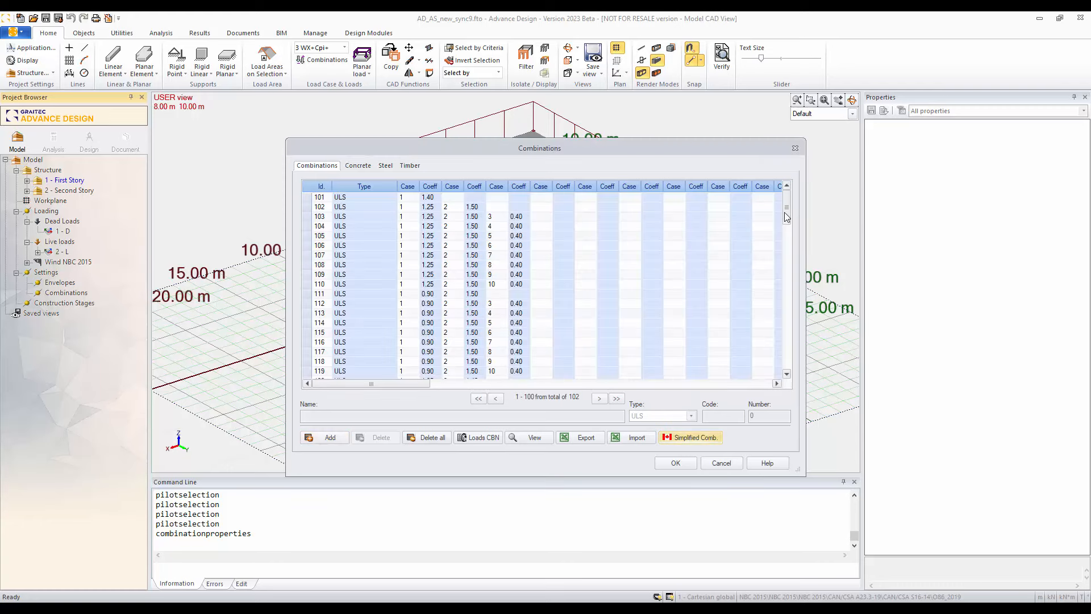
left_click_drag(784, 213, 780, 288)
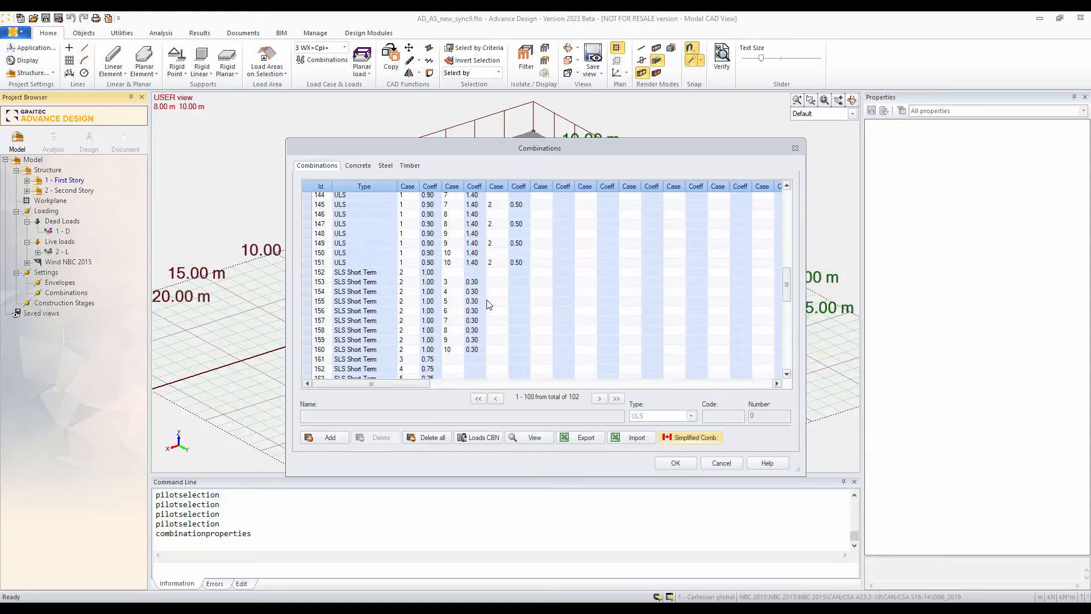
left_click(788, 228)
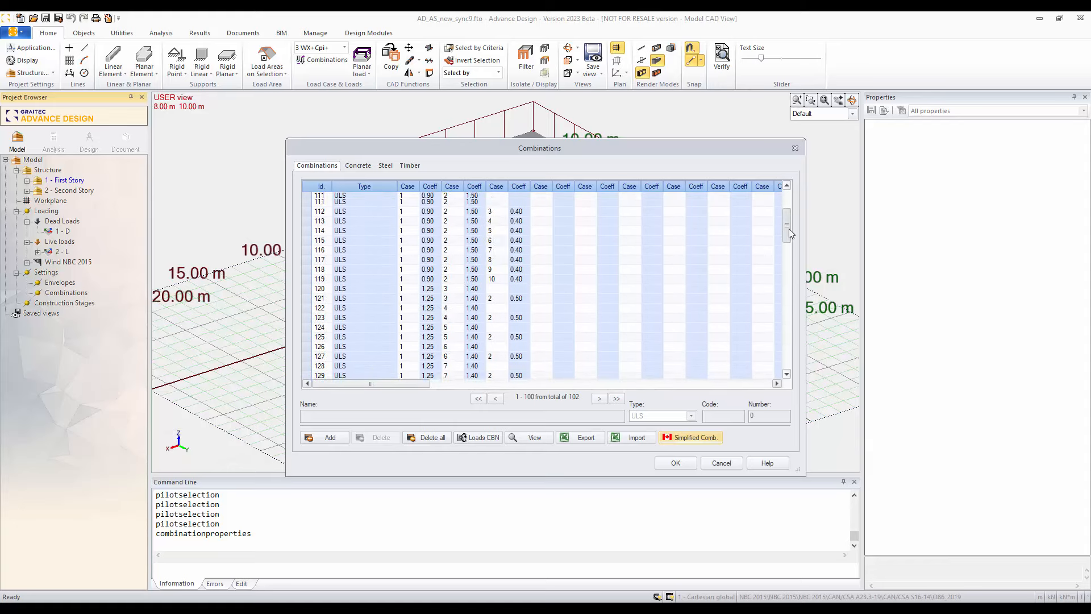
left_click(676, 463)
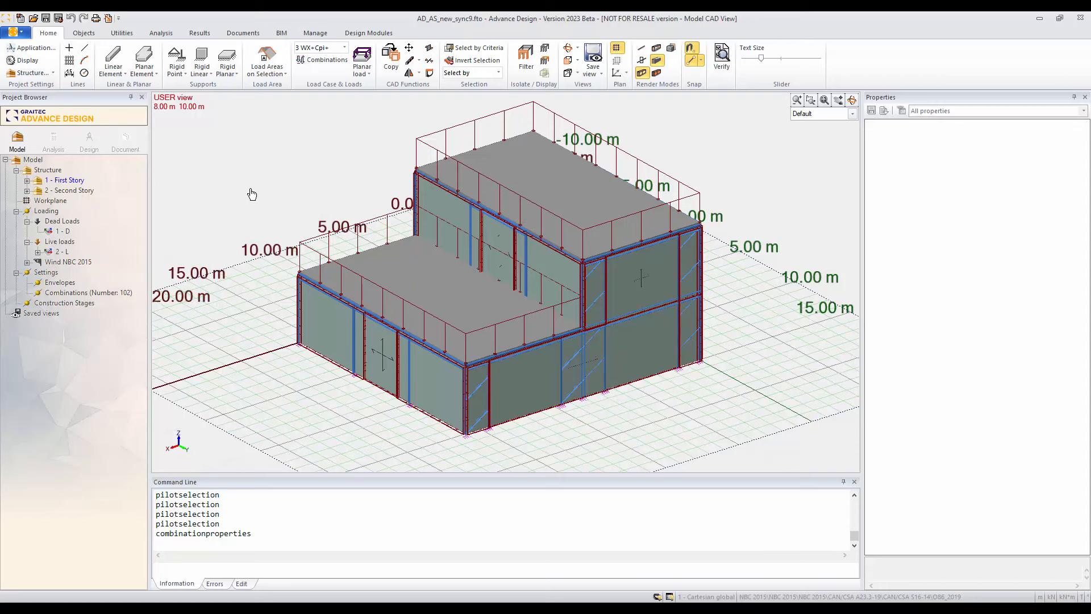
Step: Create a new analysis model and run the calculation sequence with the Steel calculation included
left_click(53, 141)
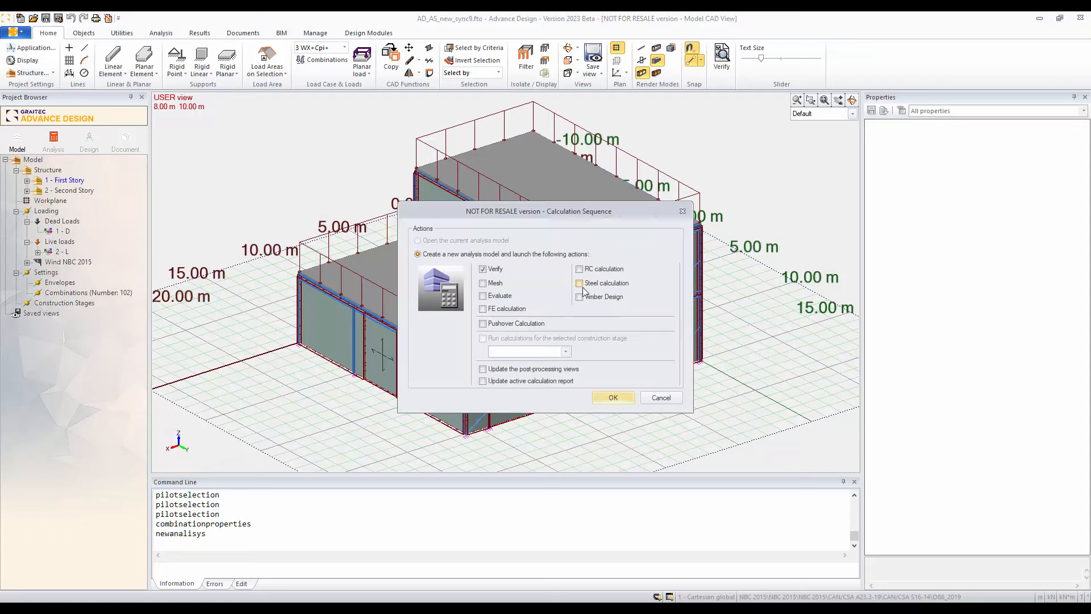
left_click(603, 284)
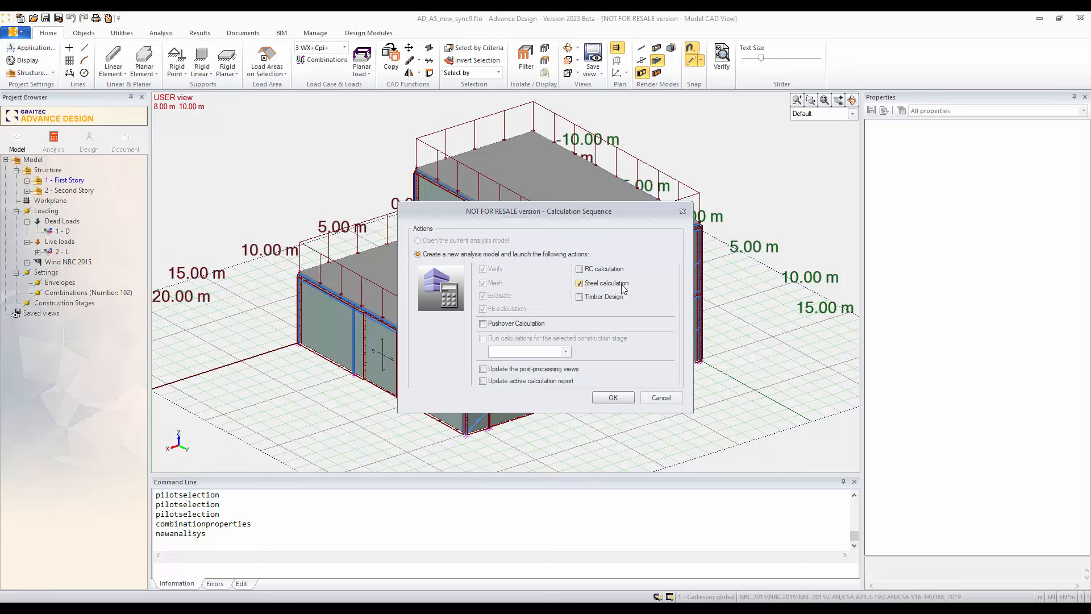
left_click(603, 398)
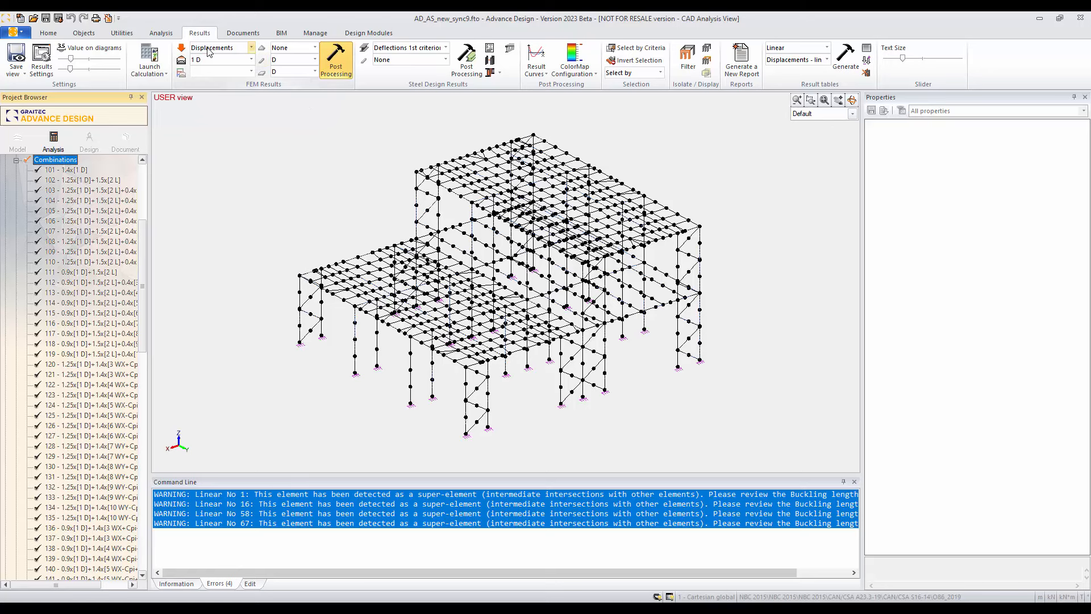
Step: Display the displacement results for load case 1 D on the whole structure and check the working units definition
left_click(332, 57)
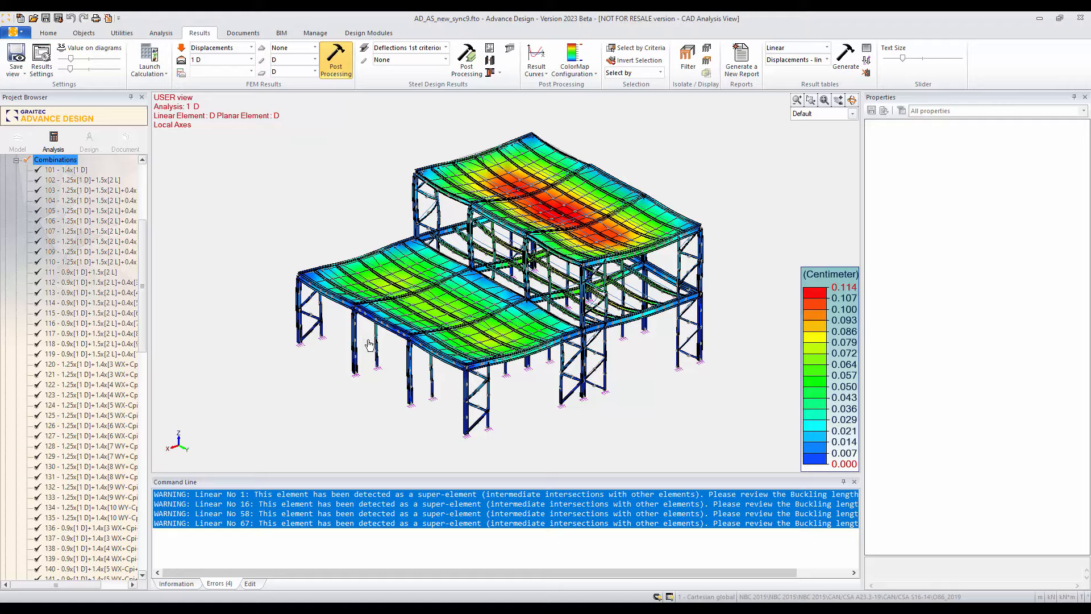
middle_click_drag(369, 340, 563, 354)
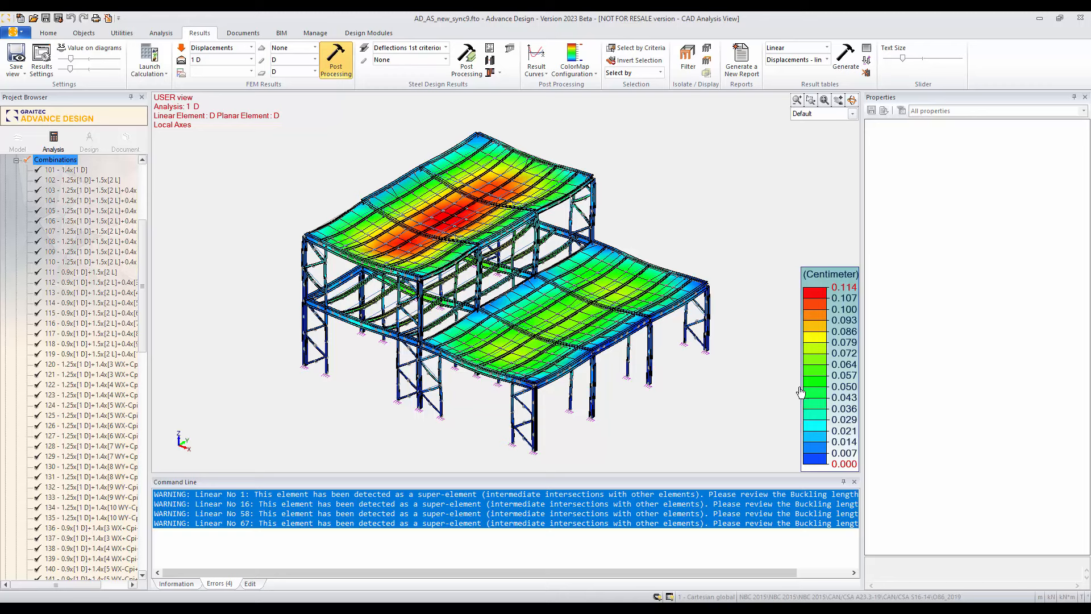
left_click(1050, 597)
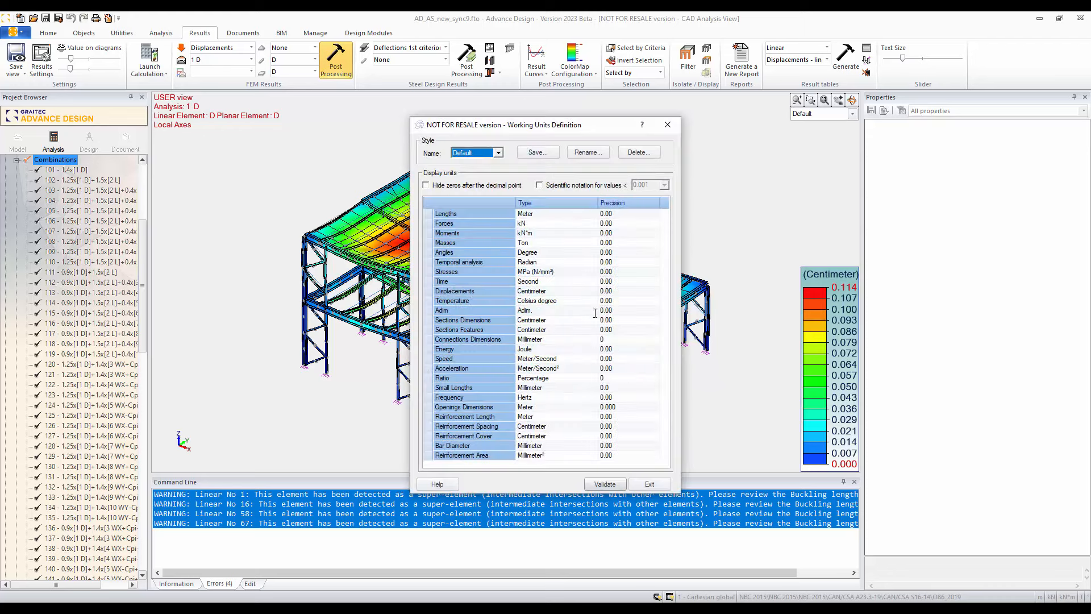
left_click(649, 484)
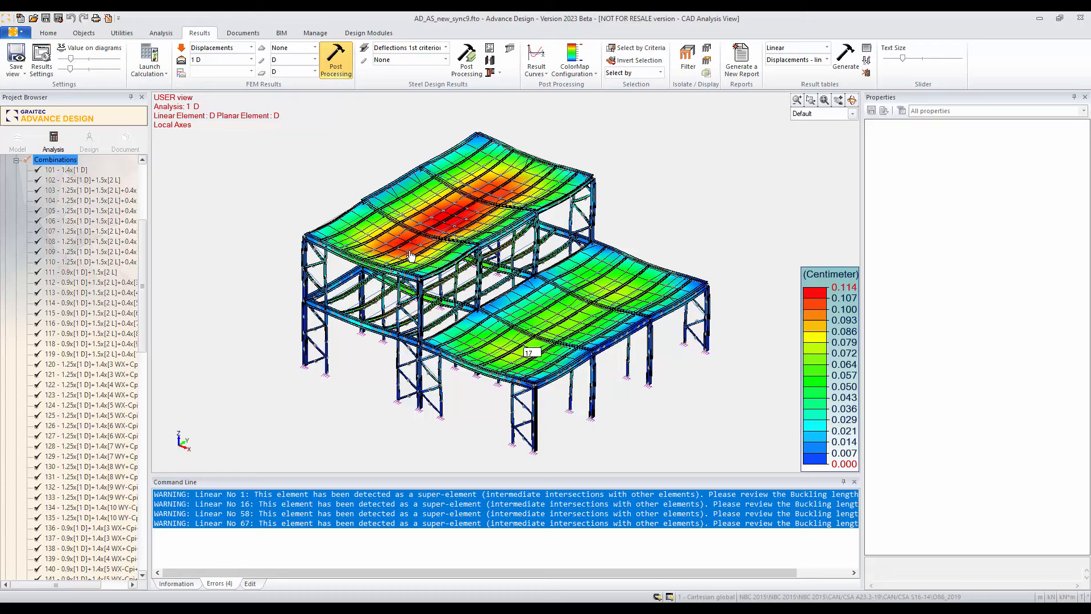
Step: Display the structure's displacements for wind load case 3 WX+Cpi+ and inspect the deformed shape
left_click(250, 59)
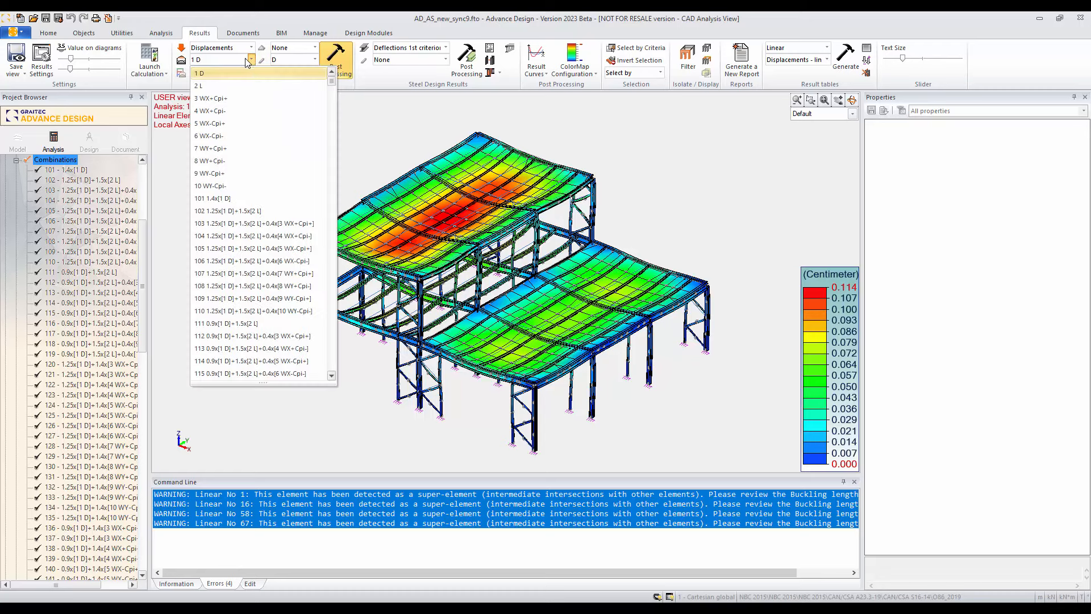
scroll(325, 271, "down", 18)
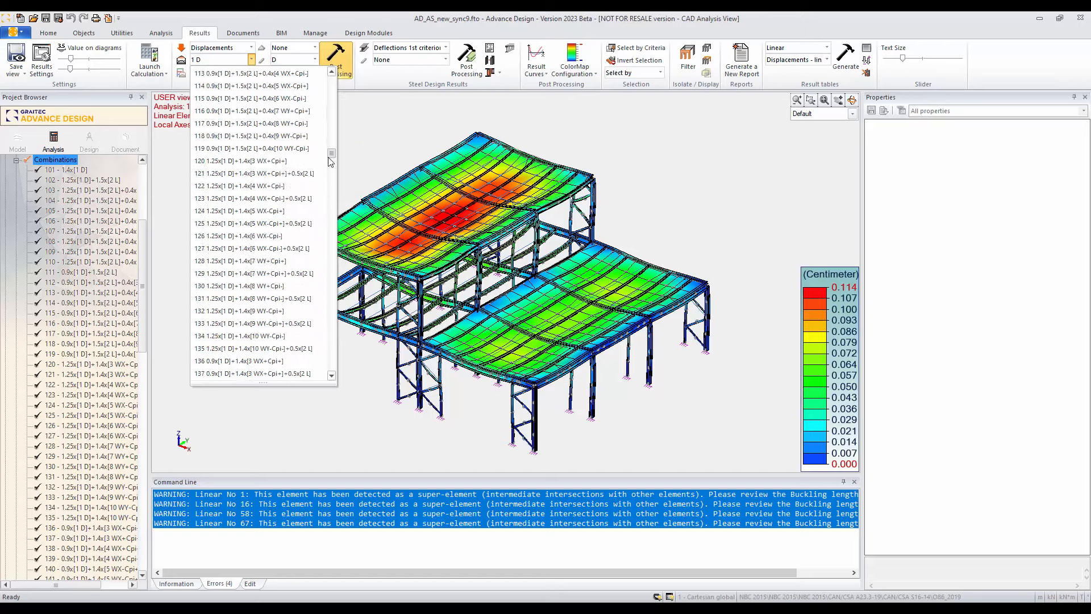
left_click_drag(324, 267, 331, 76)
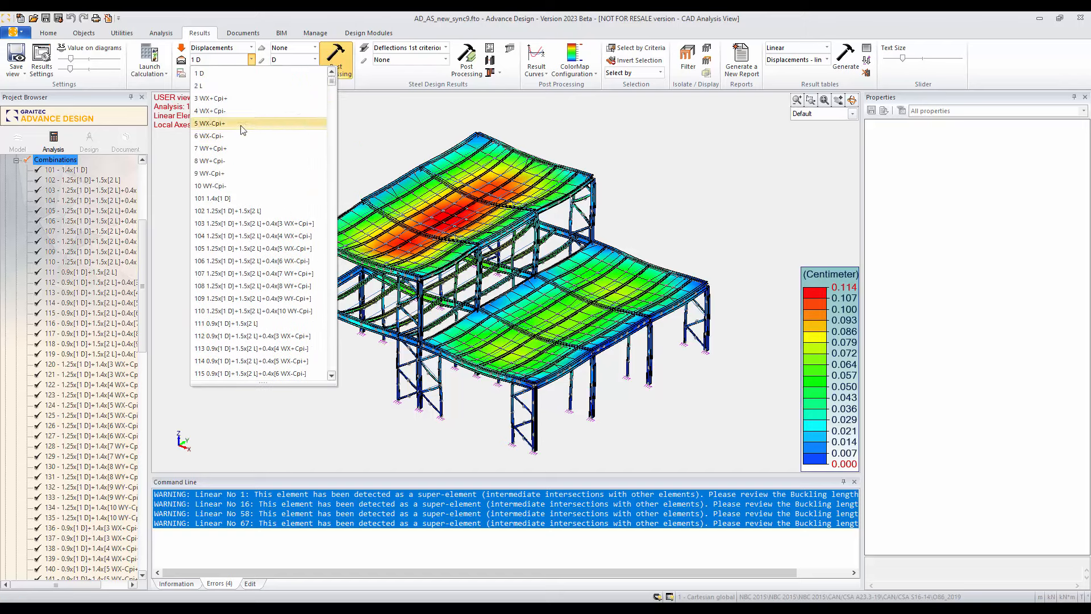
left_click(226, 100)
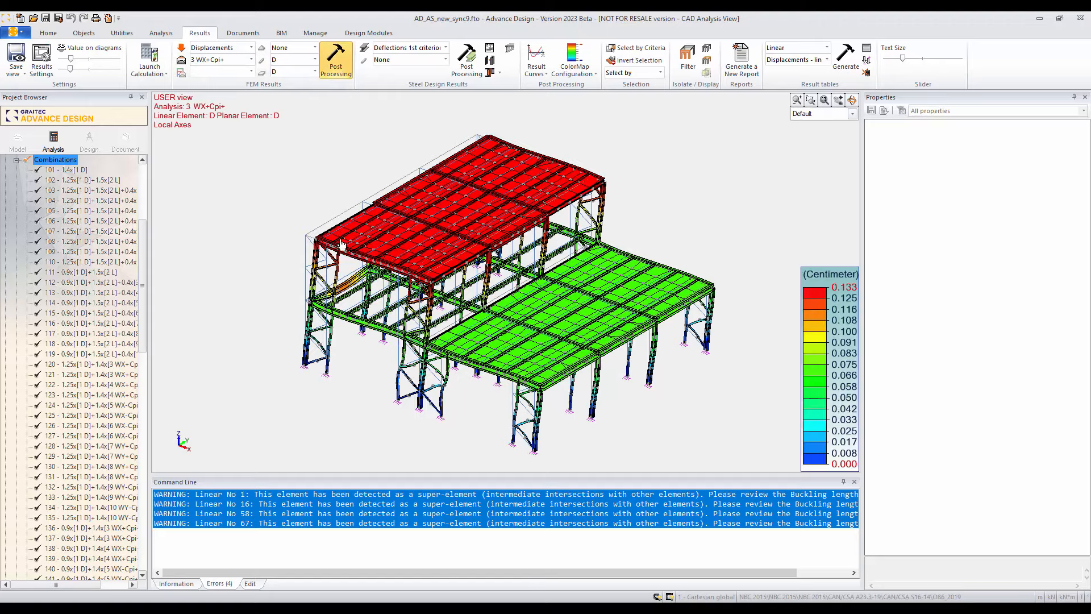
mouse_move(304, 350)
middle_mouse_down("shift")
mouse_move(454, 333)
mouse_move(309, 344)
middle_mouse_up("shift")
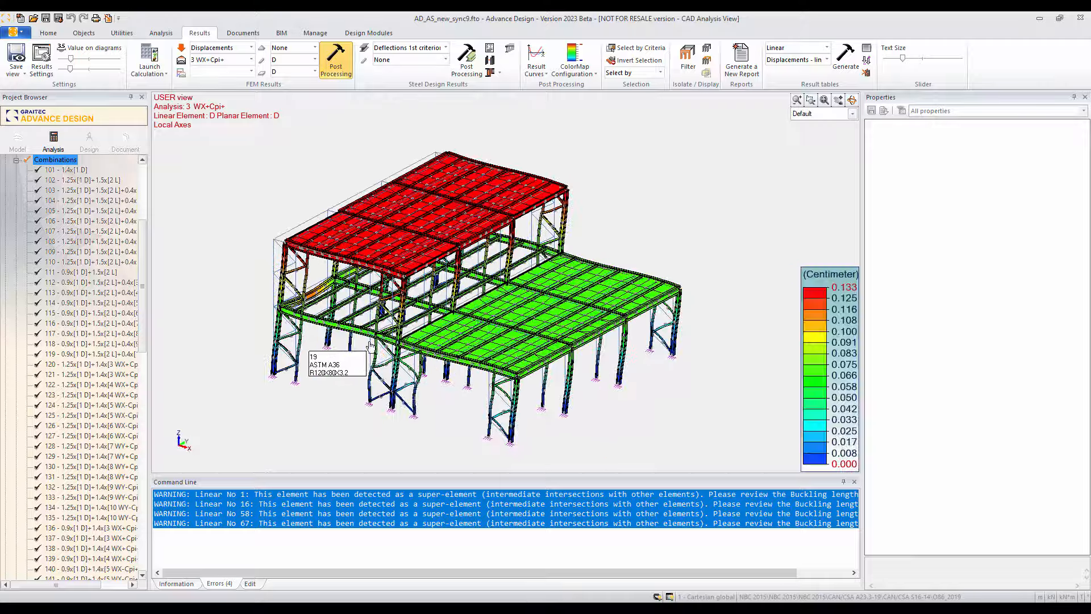
Step: Switch the FEM results to Forces for load case 1 D and display the axial force Fx on the linear elements
left_click(252, 48)
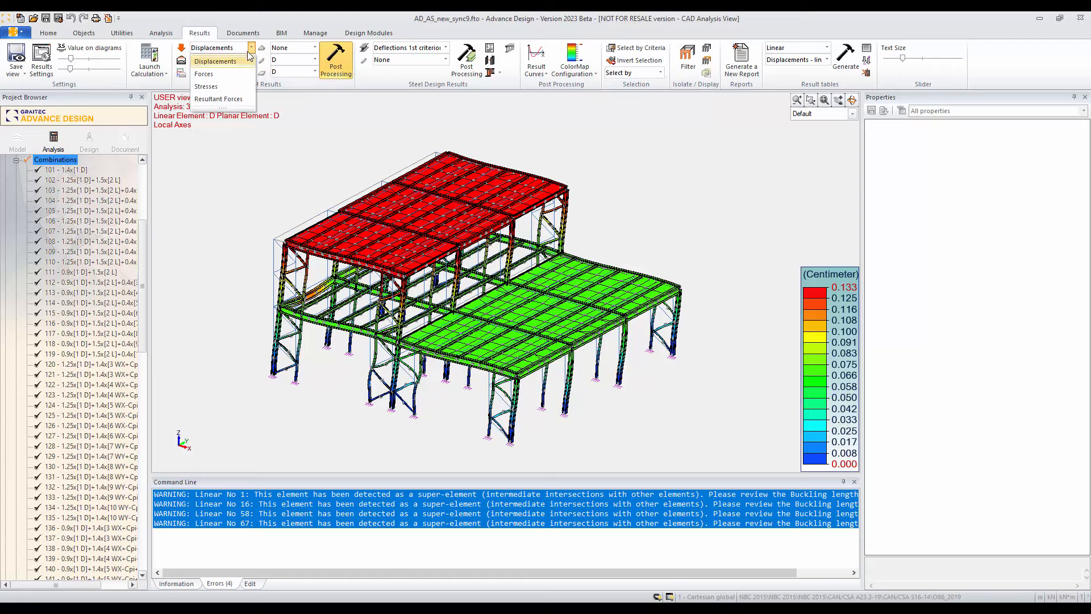
left_click(233, 74)
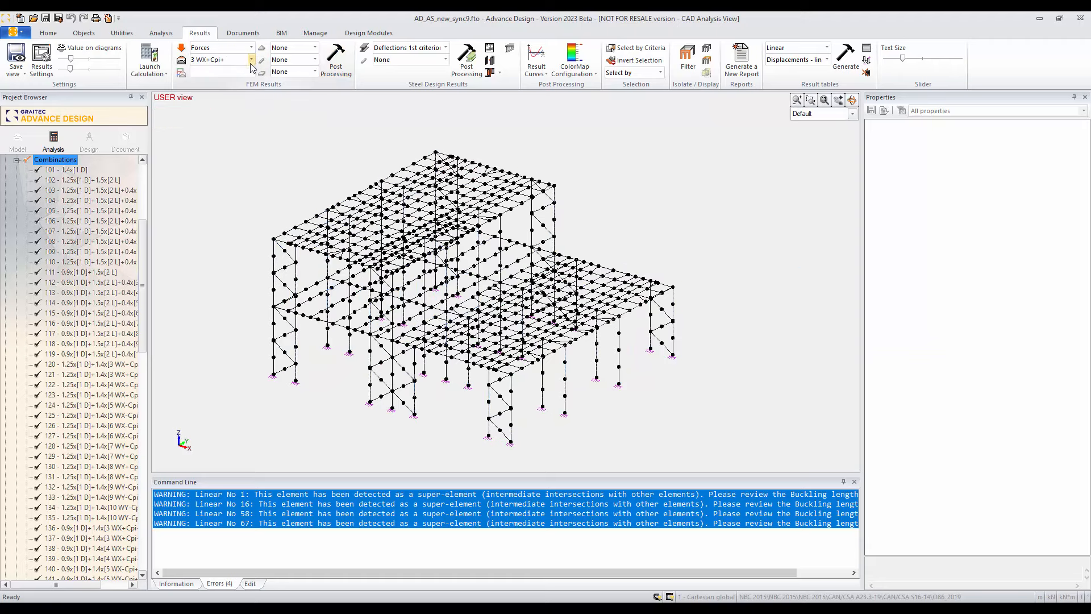
left_click(251, 59)
scroll(333, 95, "up", 2)
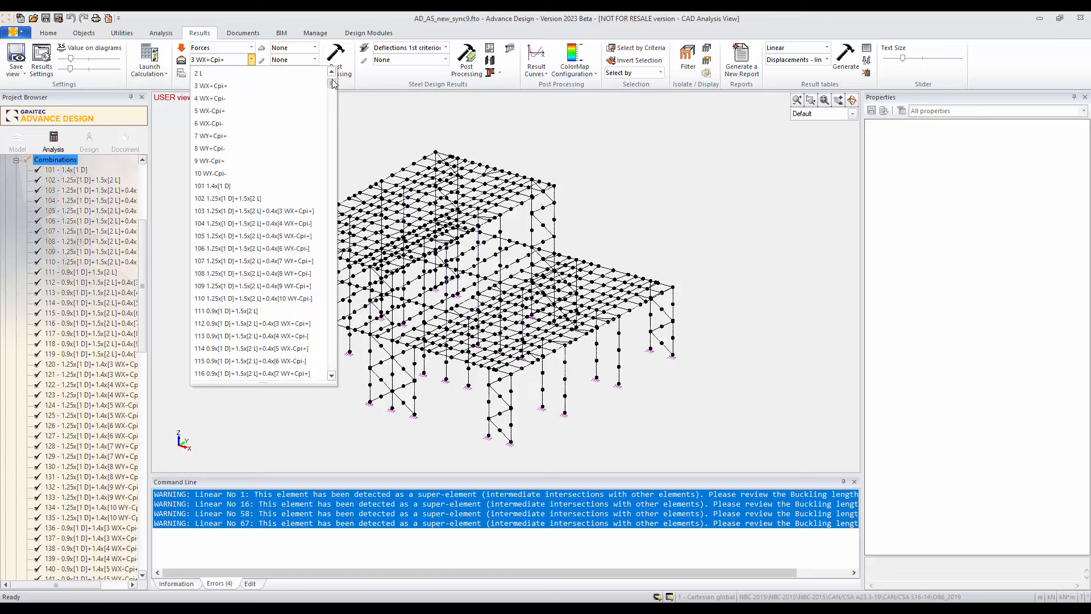
left_click(280, 74)
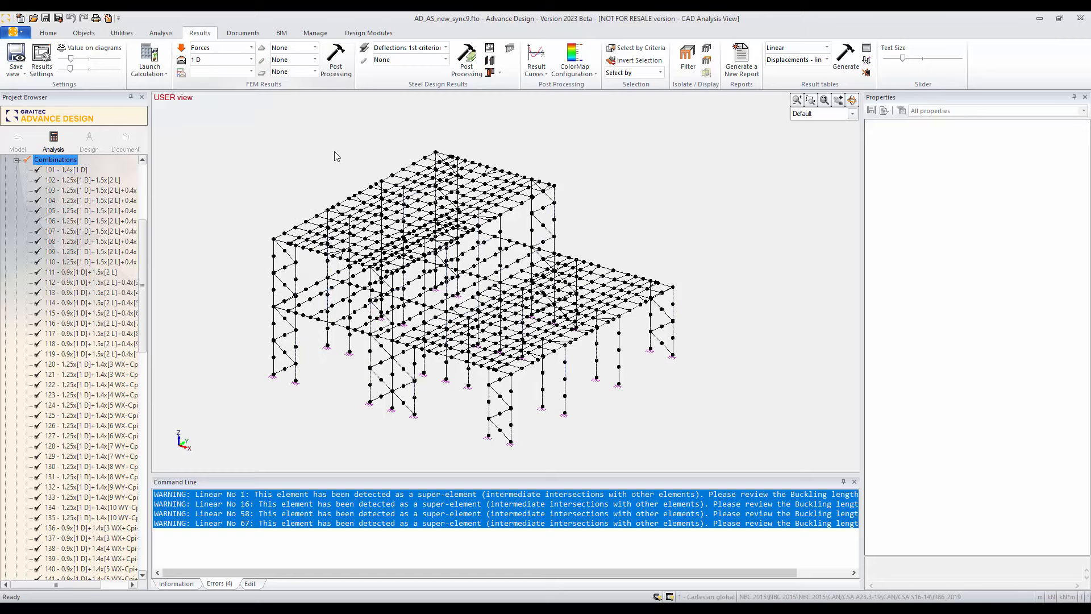
left_click(314, 59)
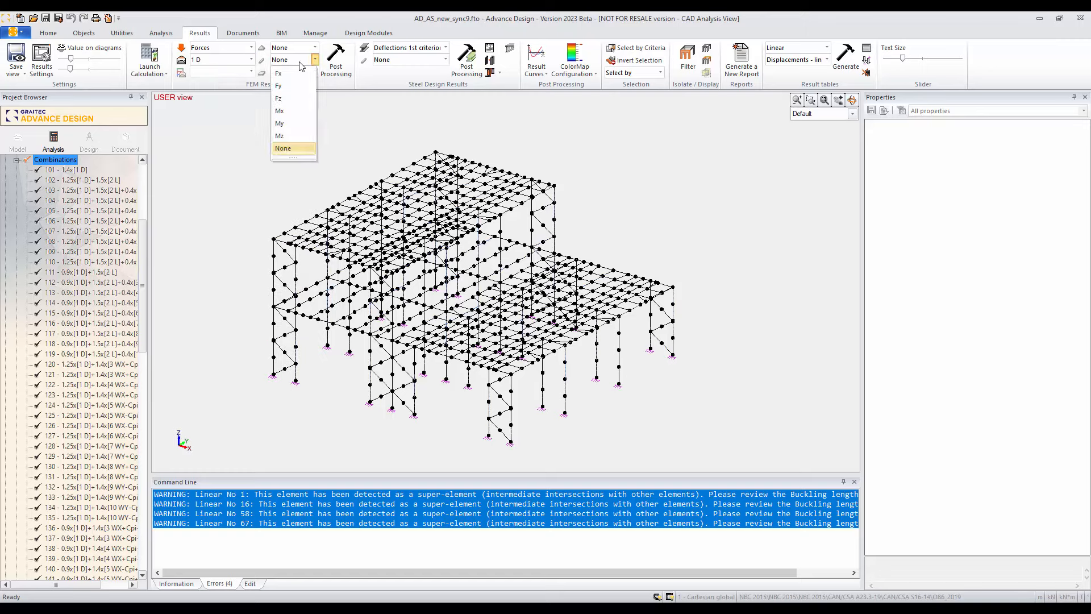
left_click(292, 74)
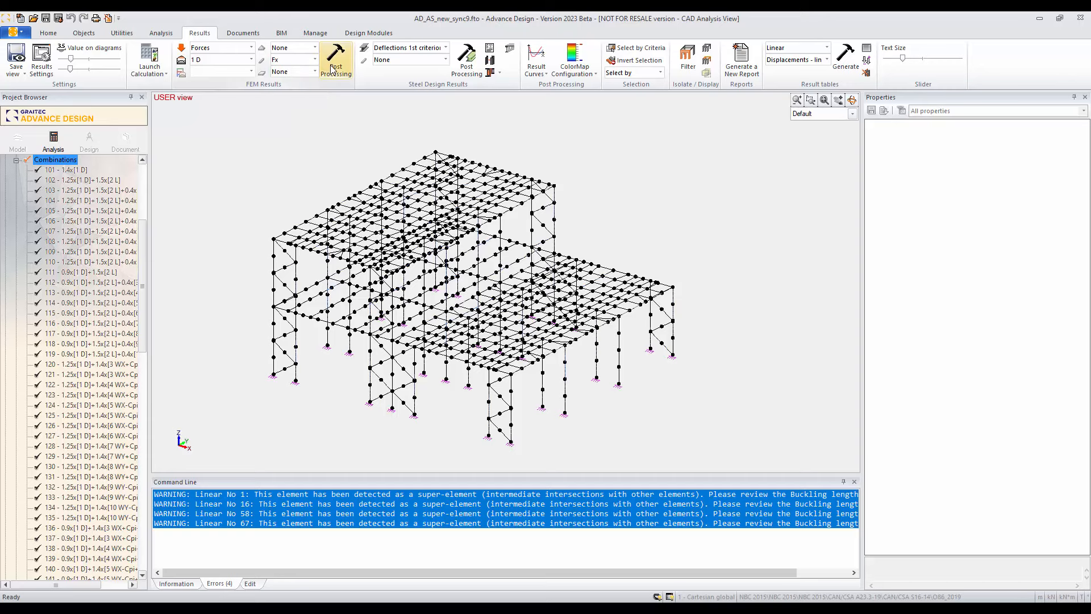
left_click(336, 60)
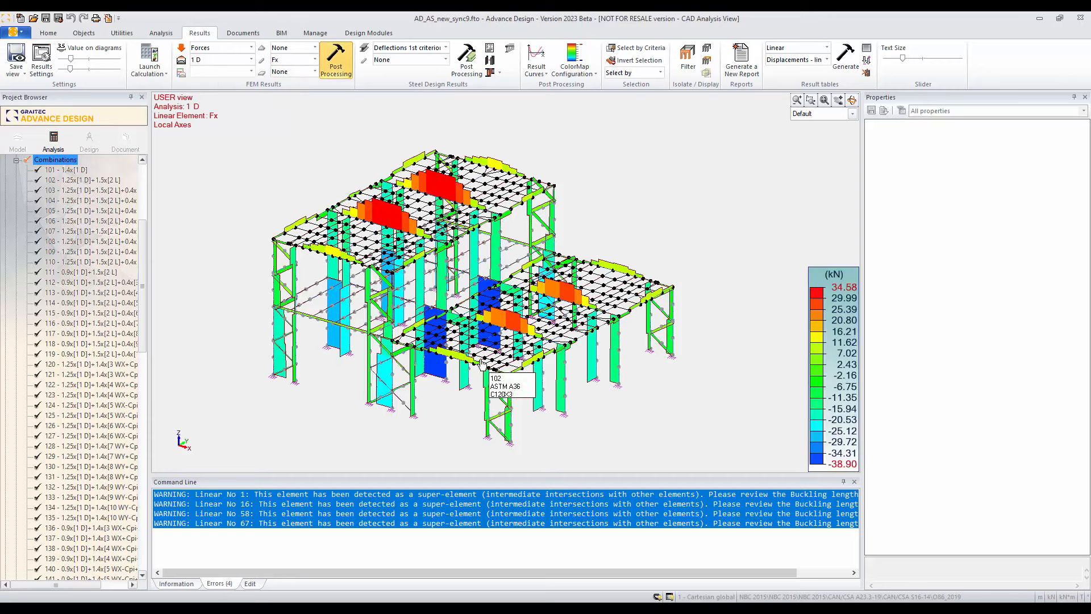
middle_click_drag(484, 369, 489, 415, "shift")
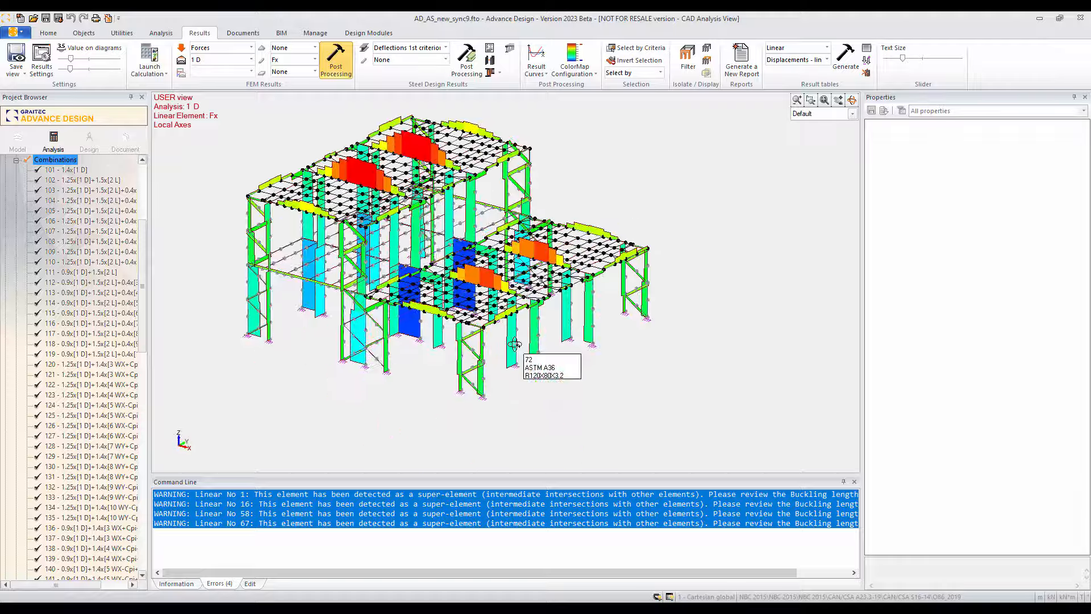
Step: Display the bending moment My on the linear elements and inspect the diagrams on the lower roof's beams up close
left_click(307, 61)
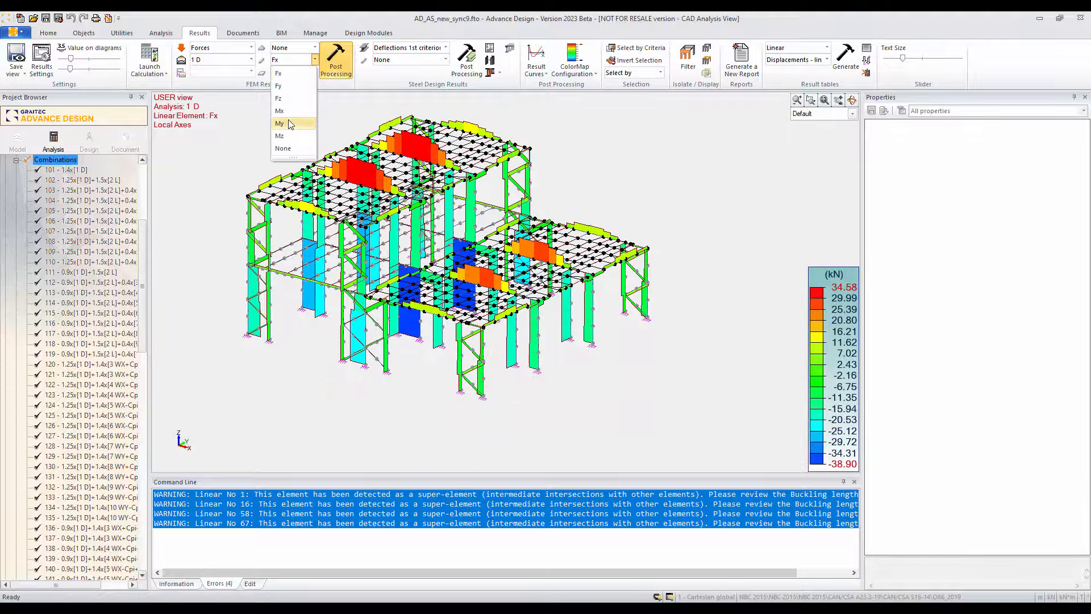
left_click(280, 123)
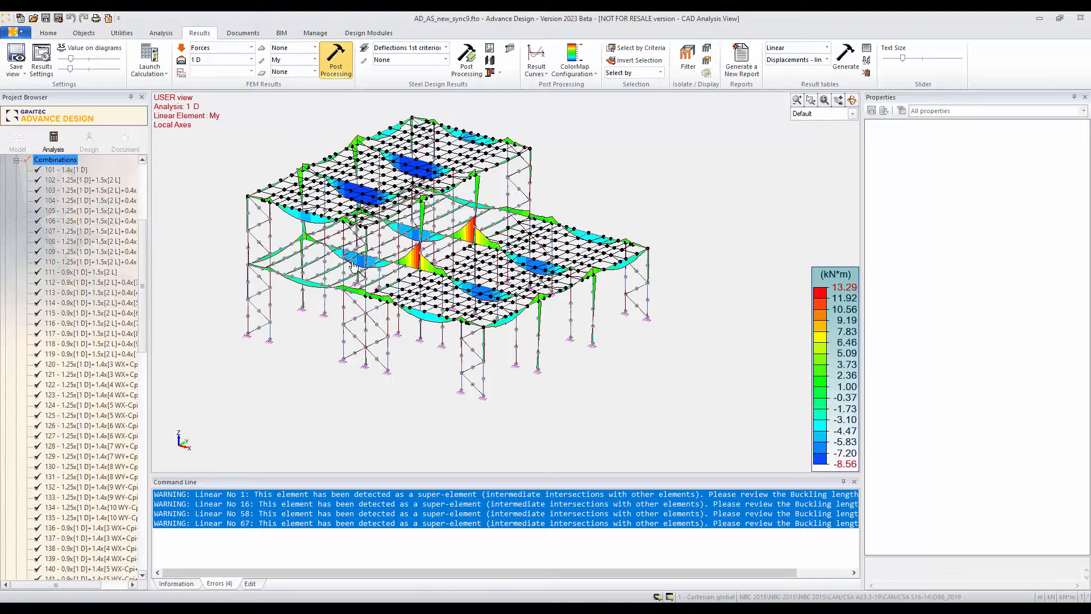
middle_click_drag(353, 267, 462, 375, "shift")
scroll(461, 369, "up", 3)
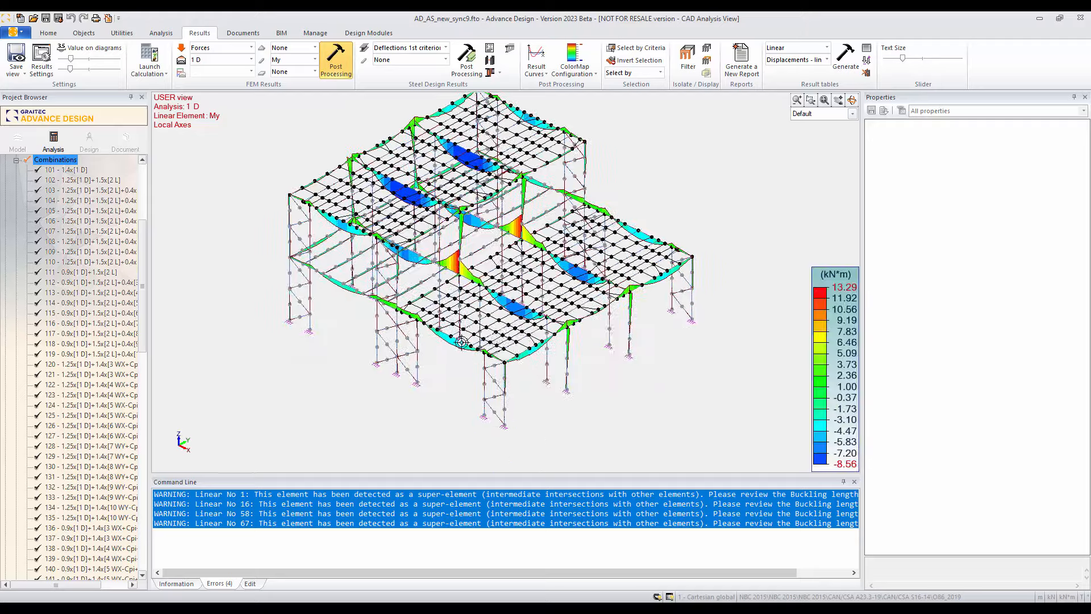
scroll(453, 348, "up", 4)
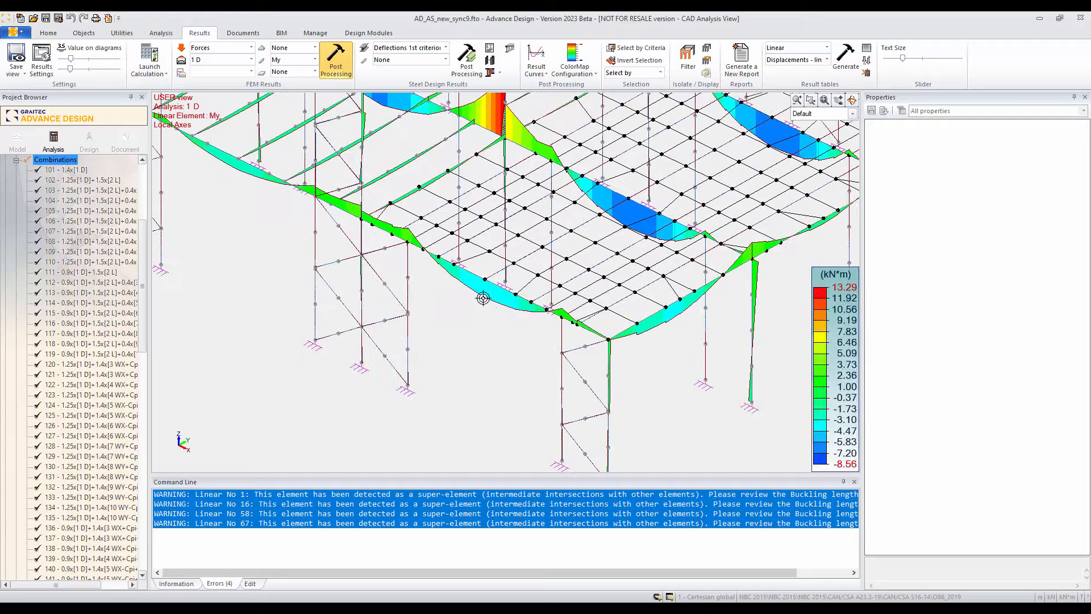
Step: Show the values on the My diagrams and reduce their text scale for readability
left_click(78, 49)
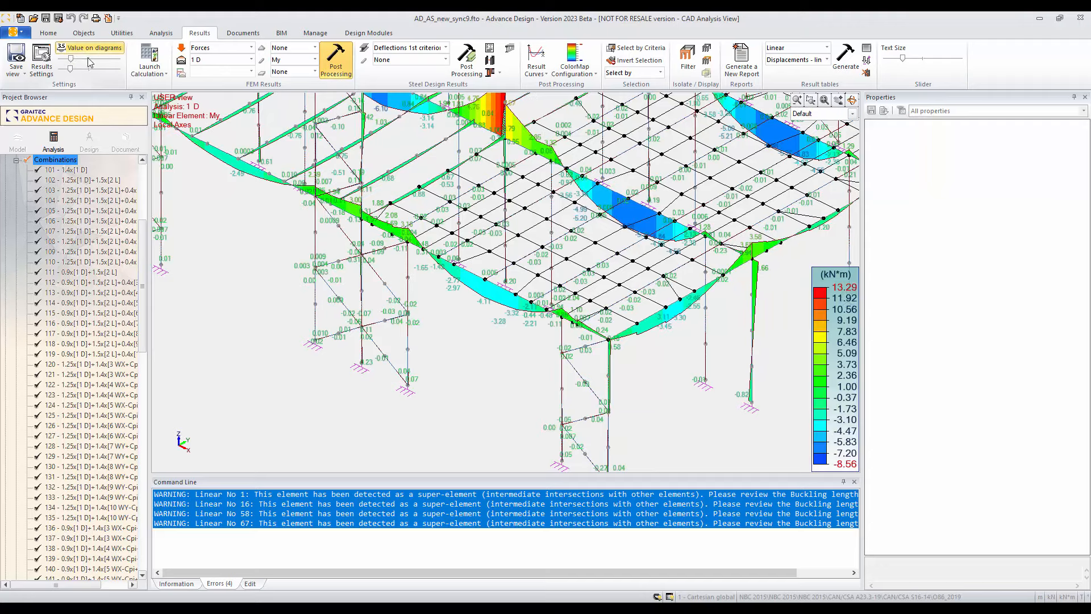
middle_click_drag(491, 360, 481, 351)
scroll(489, 298, "up", 2)
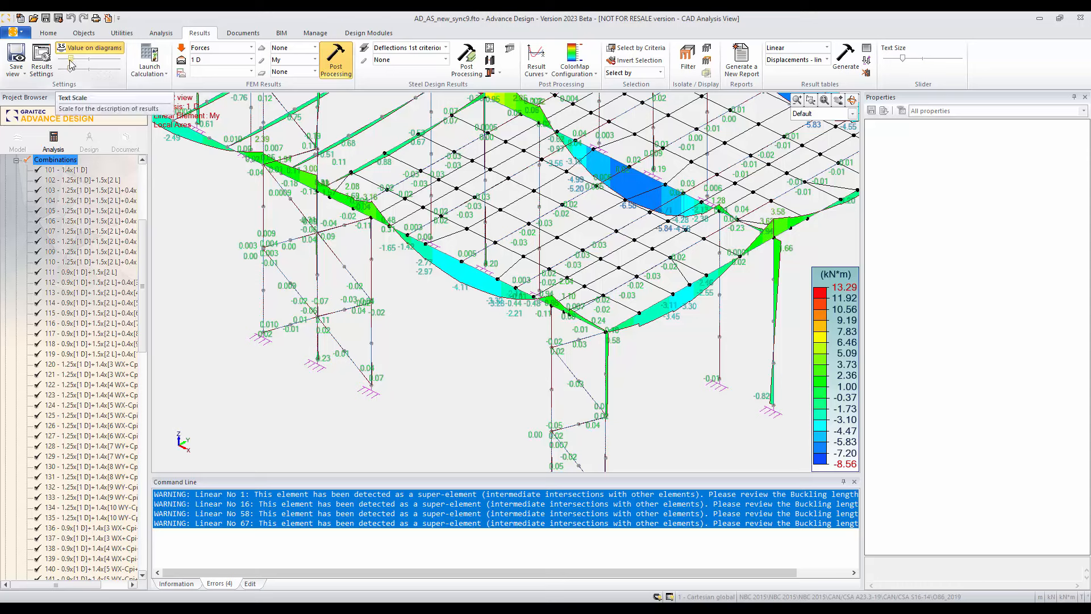
left_click_drag(71, 63, 85, 64)
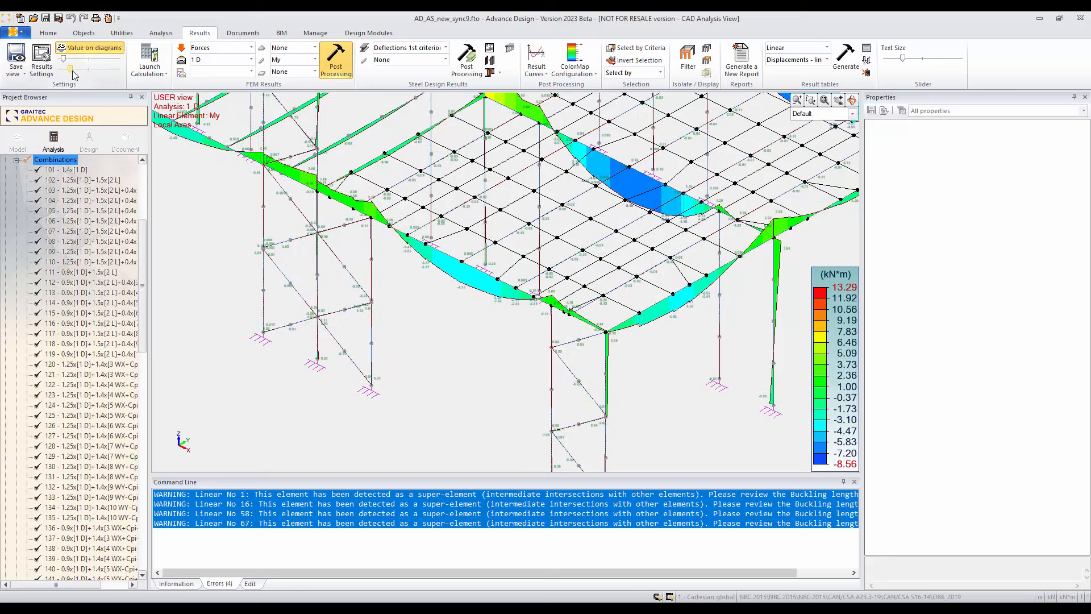
left_click_drag(67, 68, 69, 60)
scroll(460, 263, "down", 4)
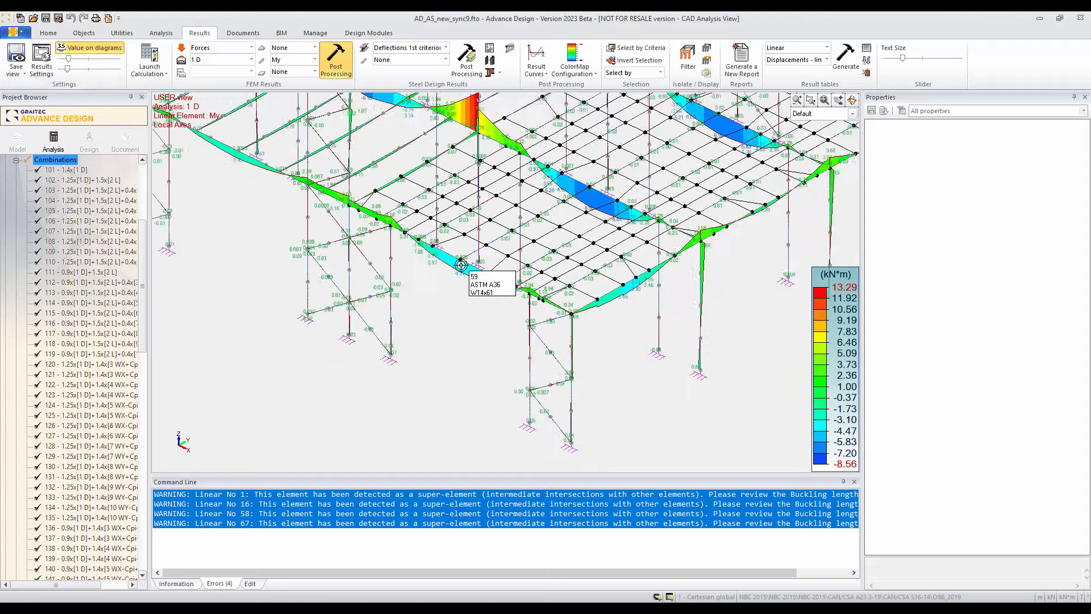
Step: Switch the FEM results to Stresses and display sxz_top on the planar elements for load case 1 D, inspecting both roofs
scroll(456, 274, "down", 4)
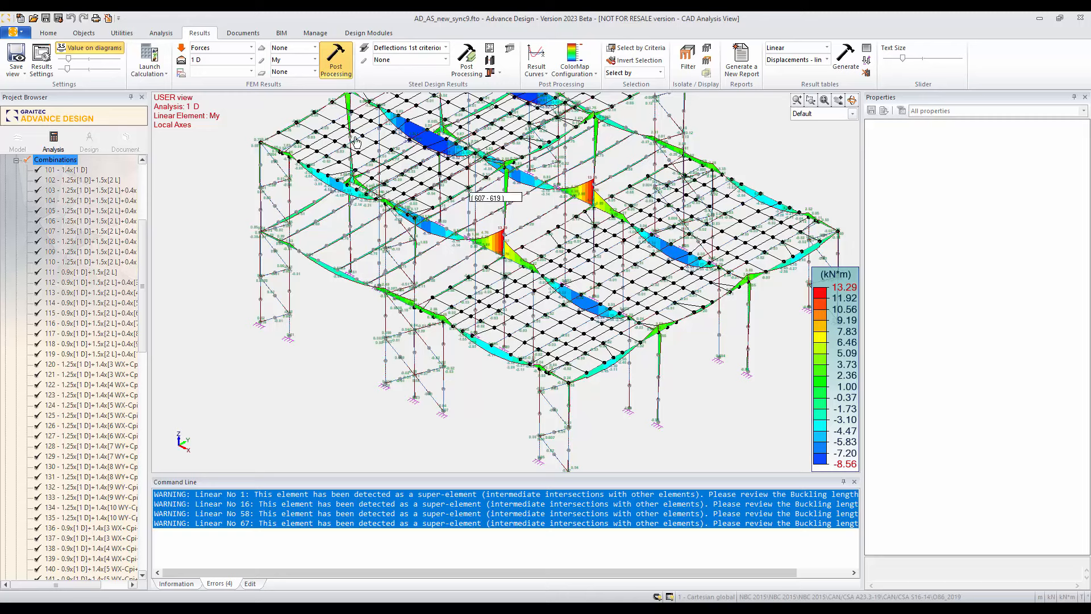
left_click(248, 49)
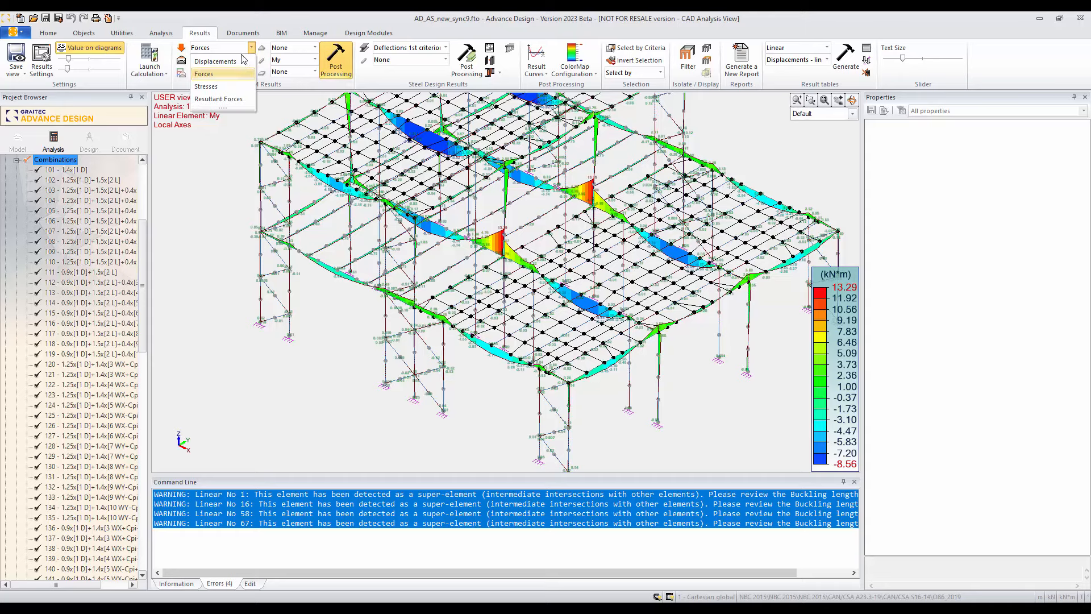
left_click(228, 83)
left_click(315, 72)
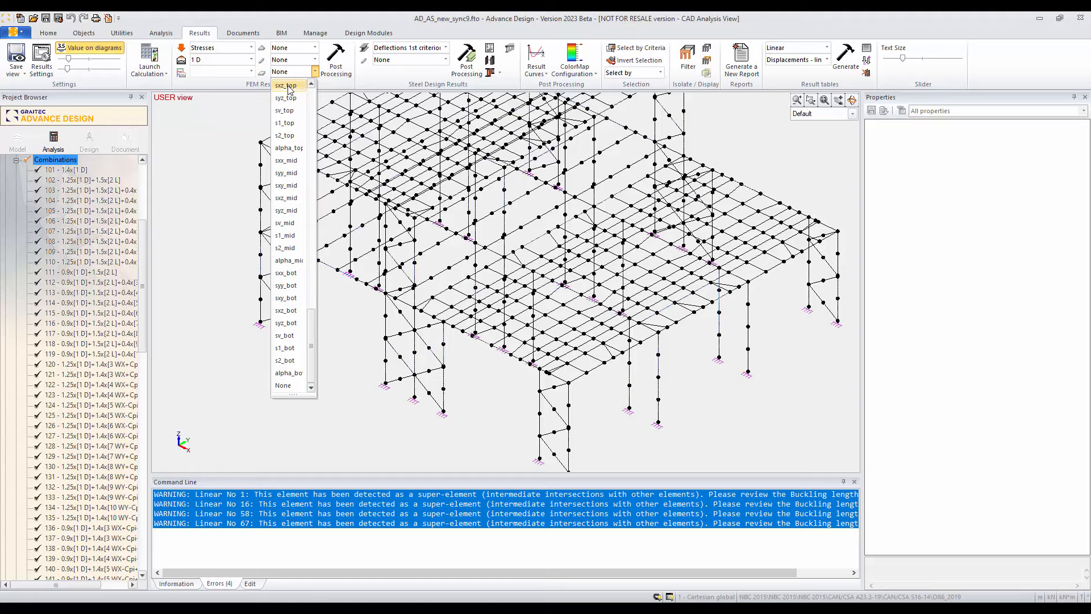
left_click(287, 86)
left_click(336, 60)
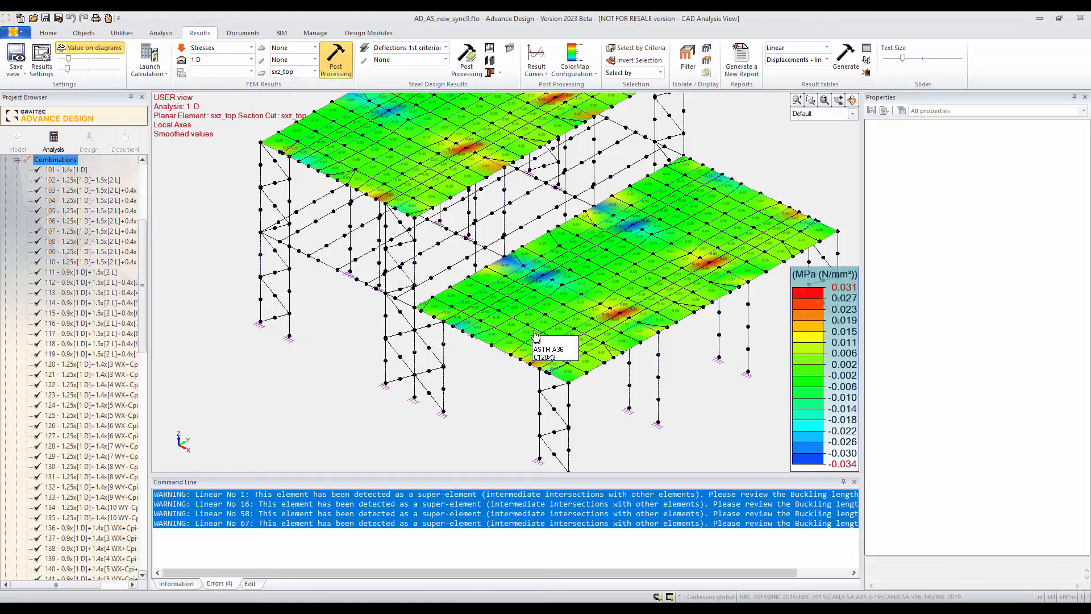
middle_click_drag(536, 333, 512, 386)
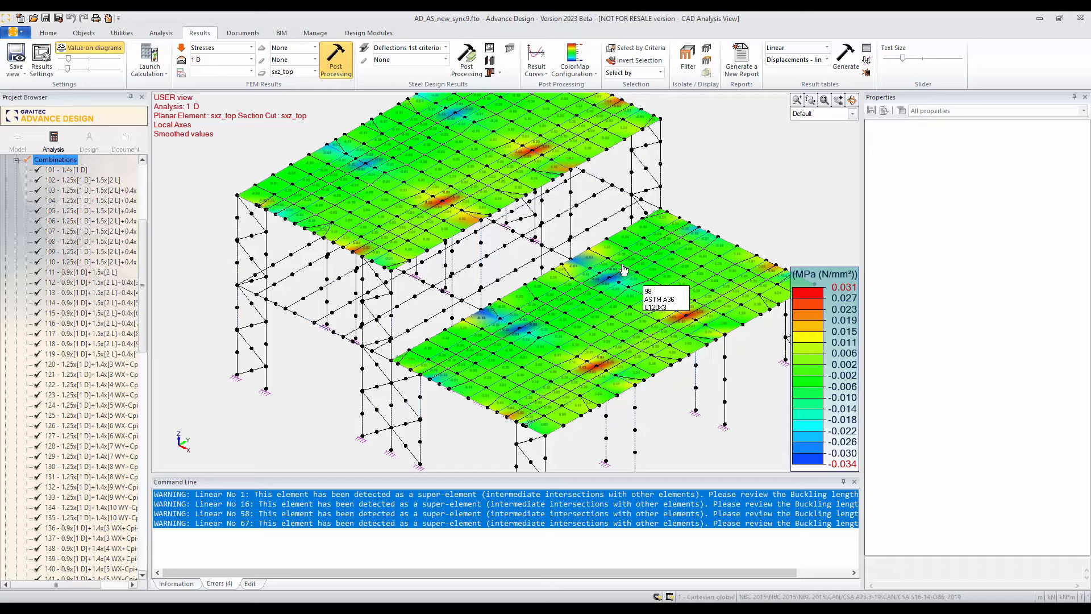
scroll(560, 331, "down", 2)
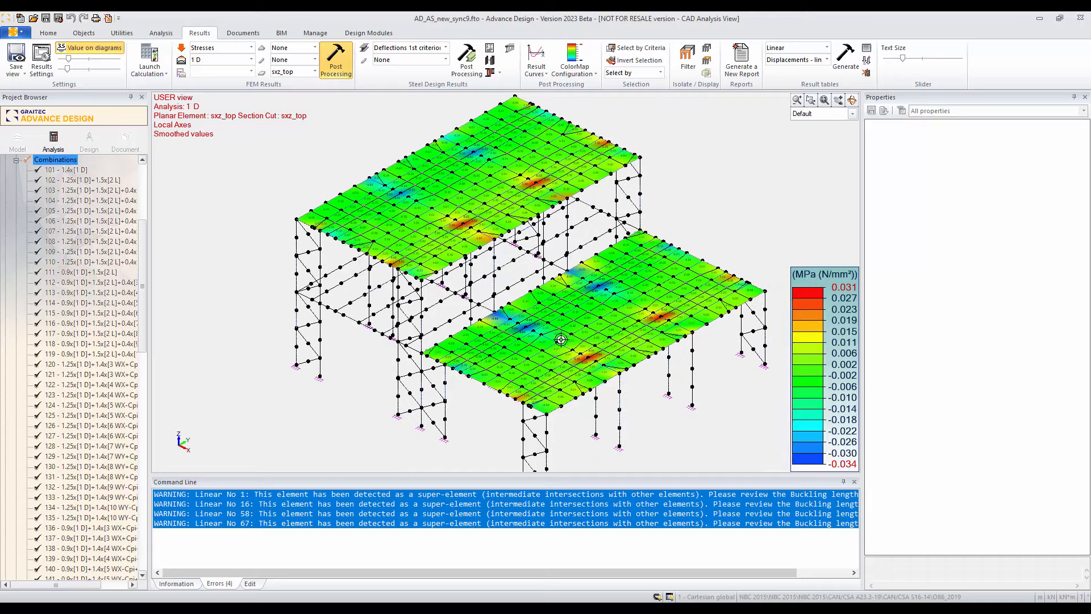
middle_click_drag(607, 390, 597, 386)
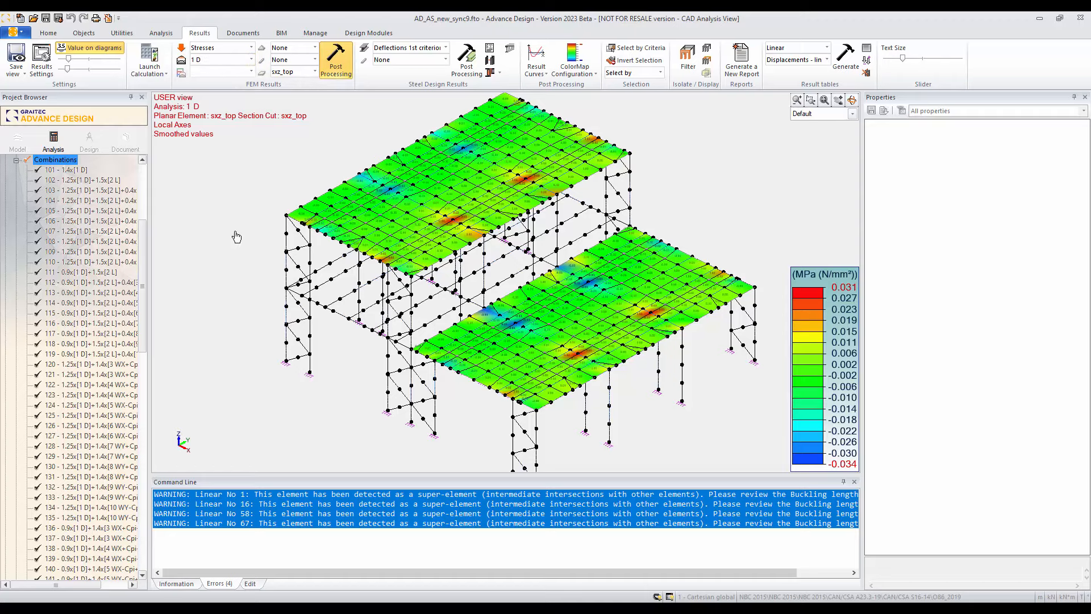
scroll(289, 283, "down", 1)
middle_click_drag(327, 317, 339, 319)
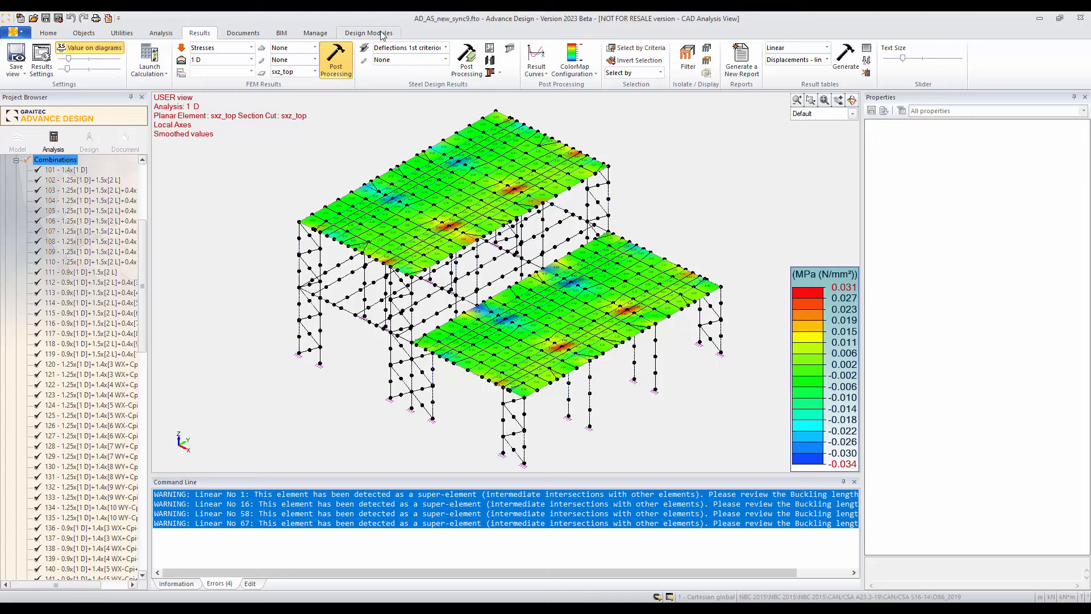
Step: Display the Strength steel design results as Max Work ratio on the linear elements
left_click(444, 50)
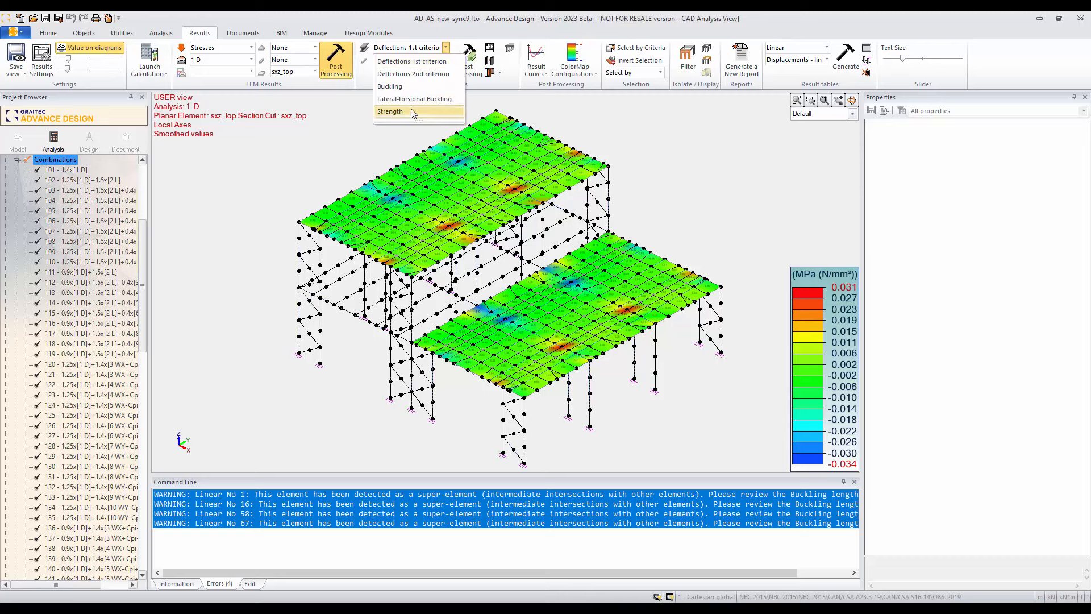
left_click(390, 111)
left_click(445, 59)
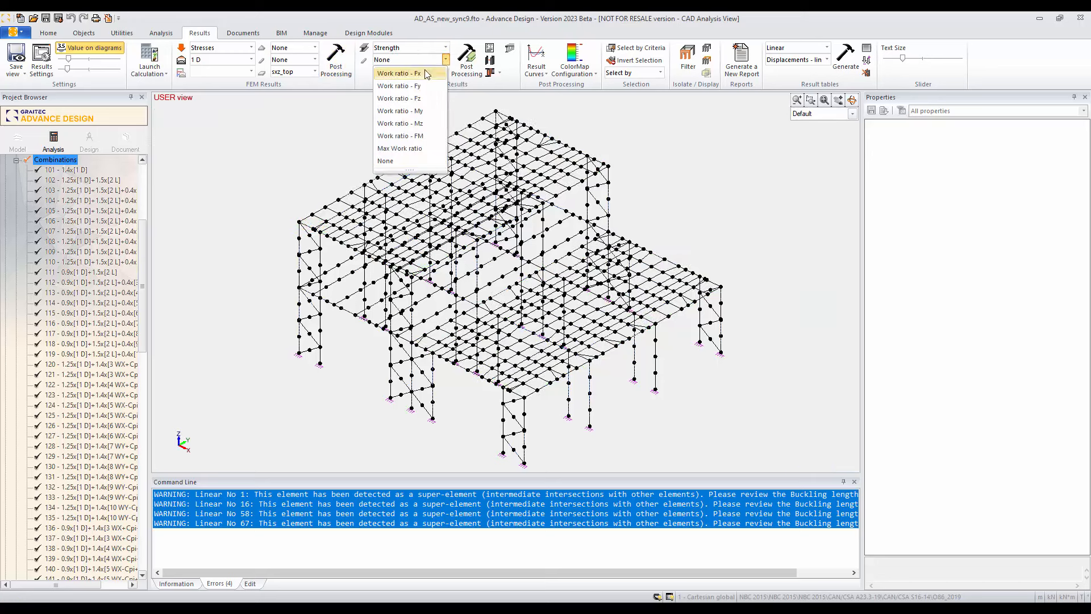
left_click(398, 149)
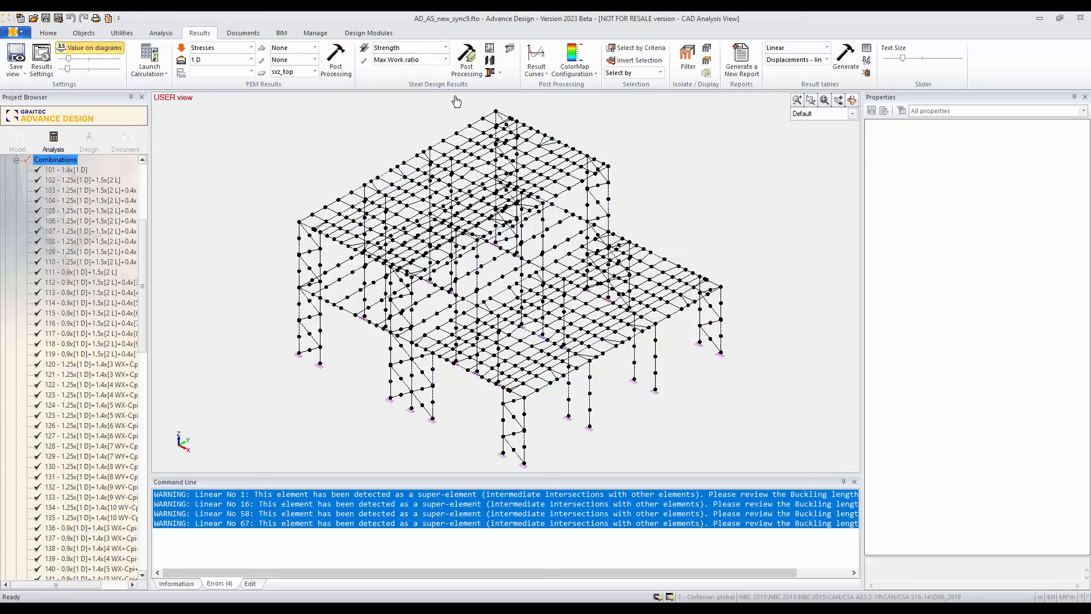
left_click(468, 65)
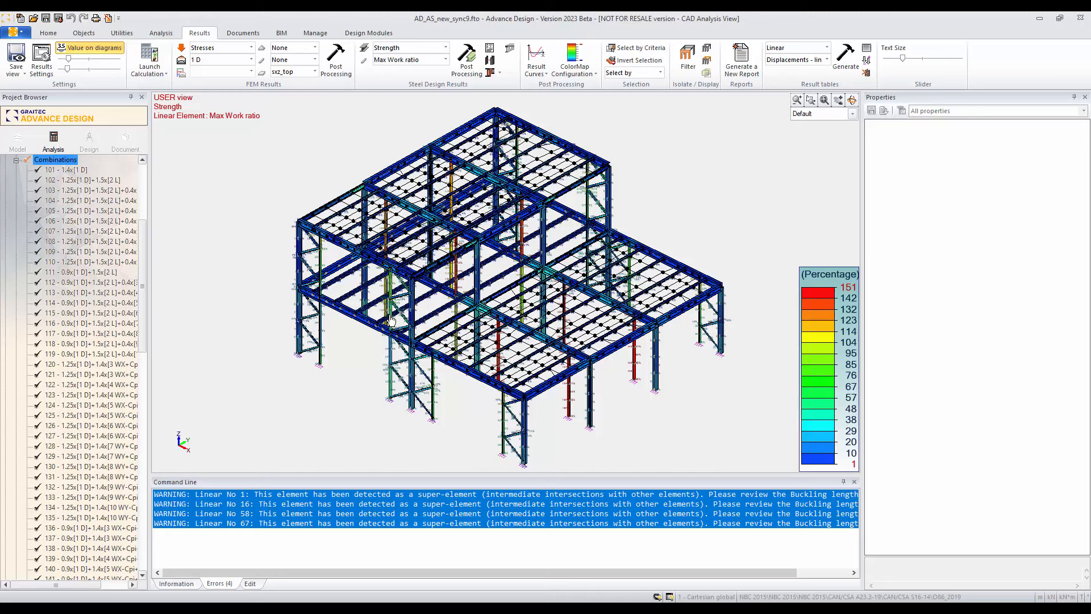
Step: Examine the work ratio percentages on the lower roof's beams and supporting columns up close, comparing the members' colours with the legend
scroll(425, 332, "up", 4)
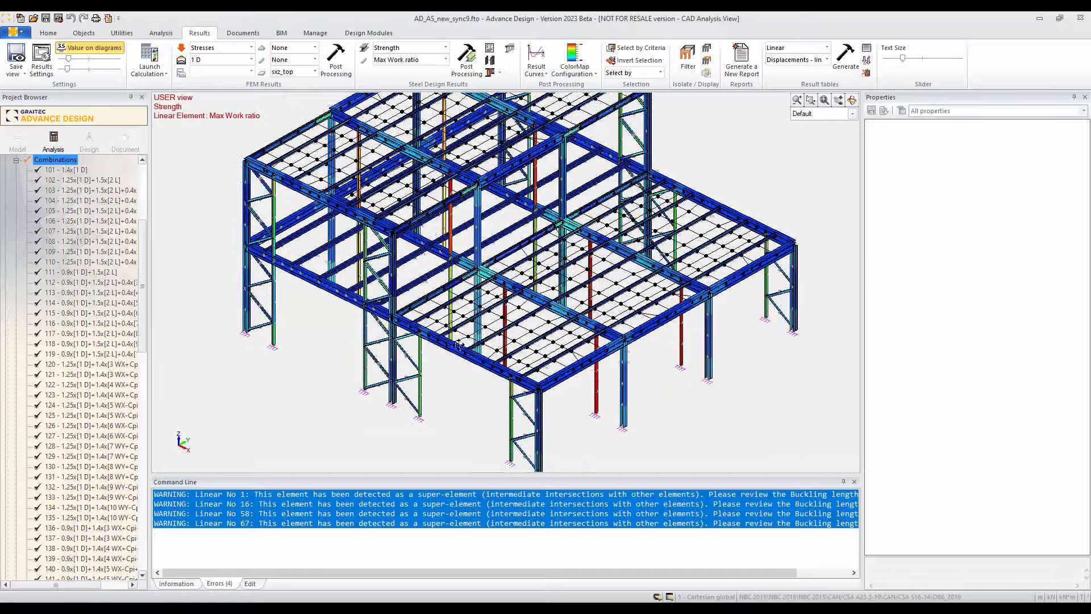
middle_click_drag(493, 373, 562, 355, "shift")
scroll(567, 353, "up", 5)
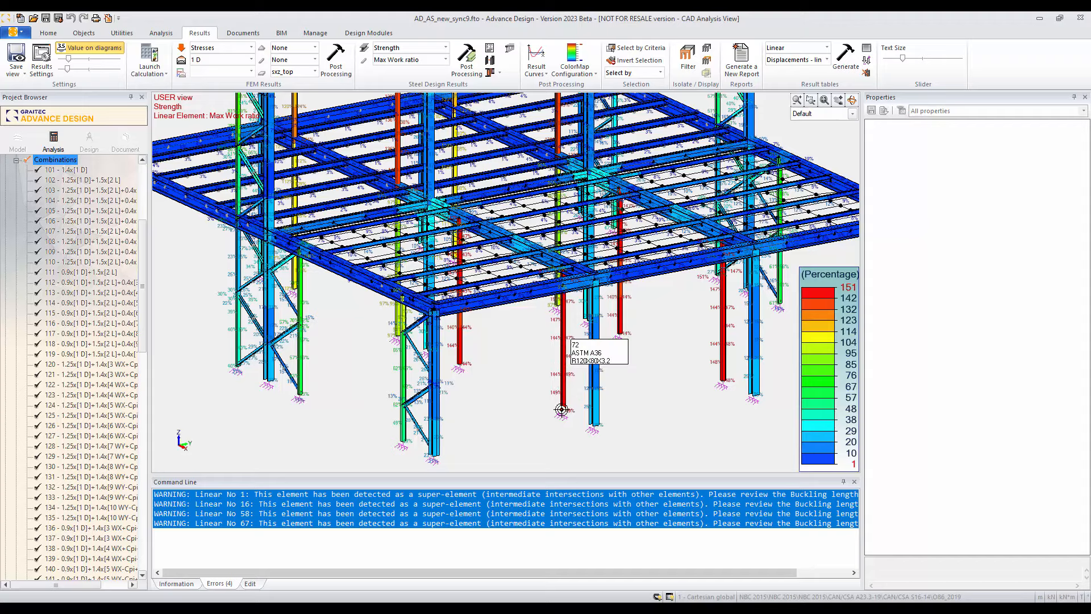
scroll(561, 410, "up", 5)
scroll(576, 381, "down", 2)
scroll(556, 379, "down", 2)
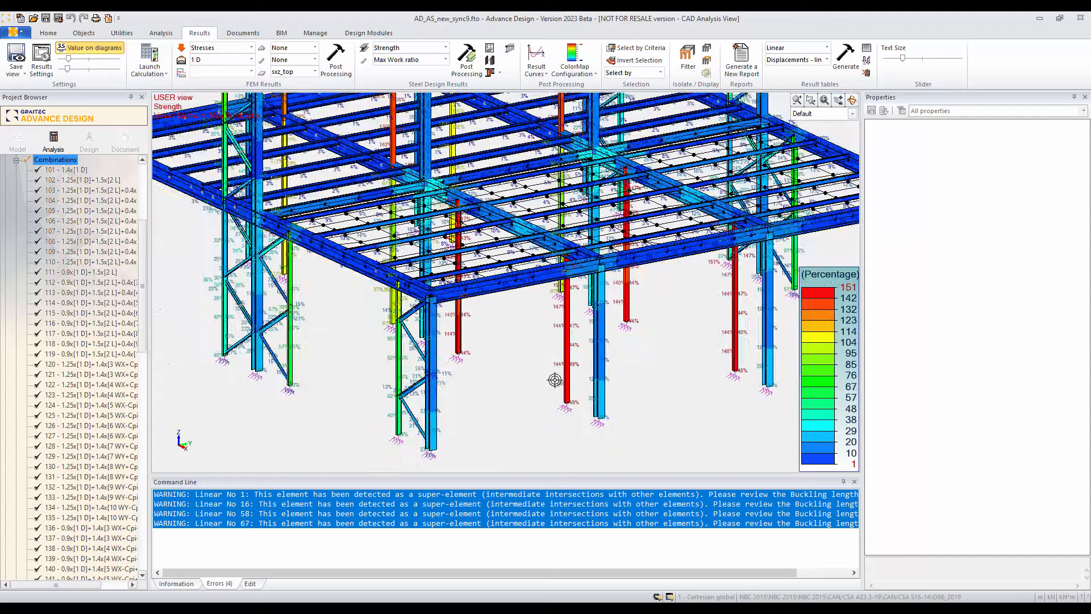
scroll(534, 378, "down", 1)
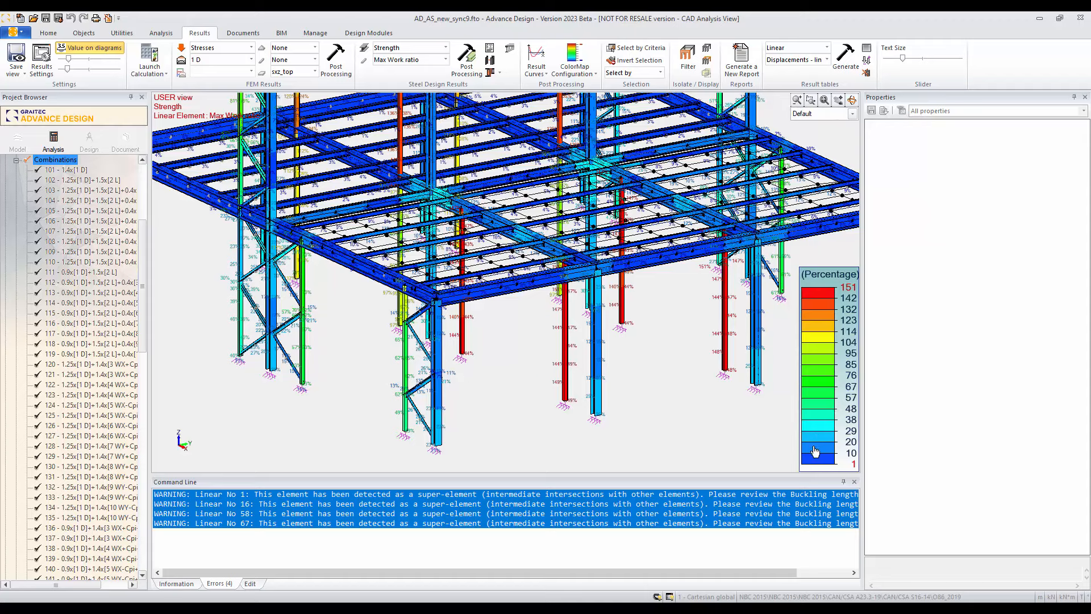
mouse_move(614, 360)
middle_mouse_down("shift")
mouse_move(553, 358)
mouse_move(616, 342)
middle_mouse_up("shift")
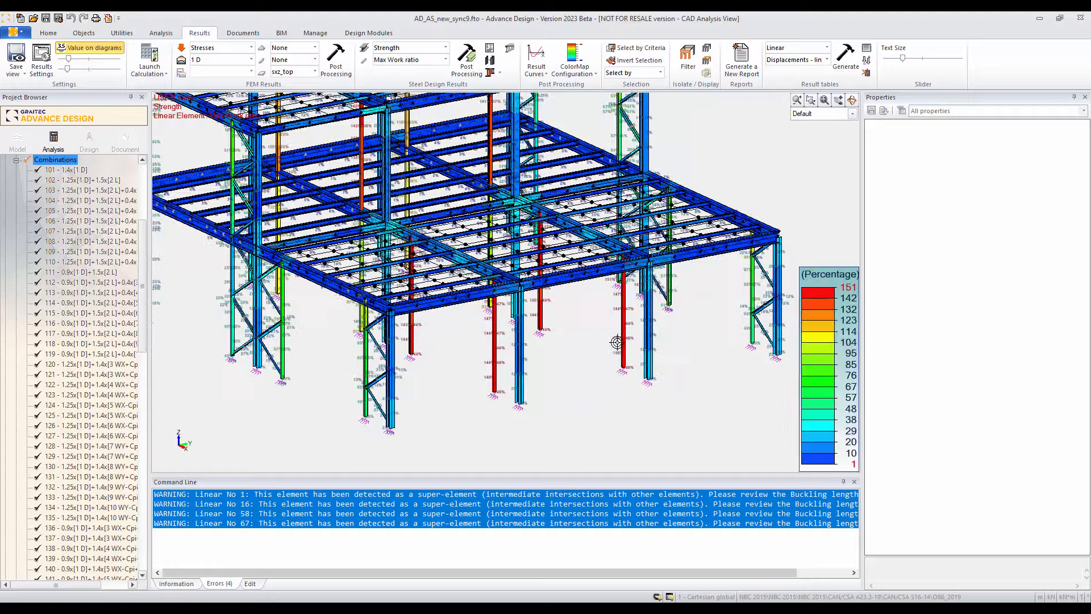
middle_click_drag(699, 338, 645, 373)
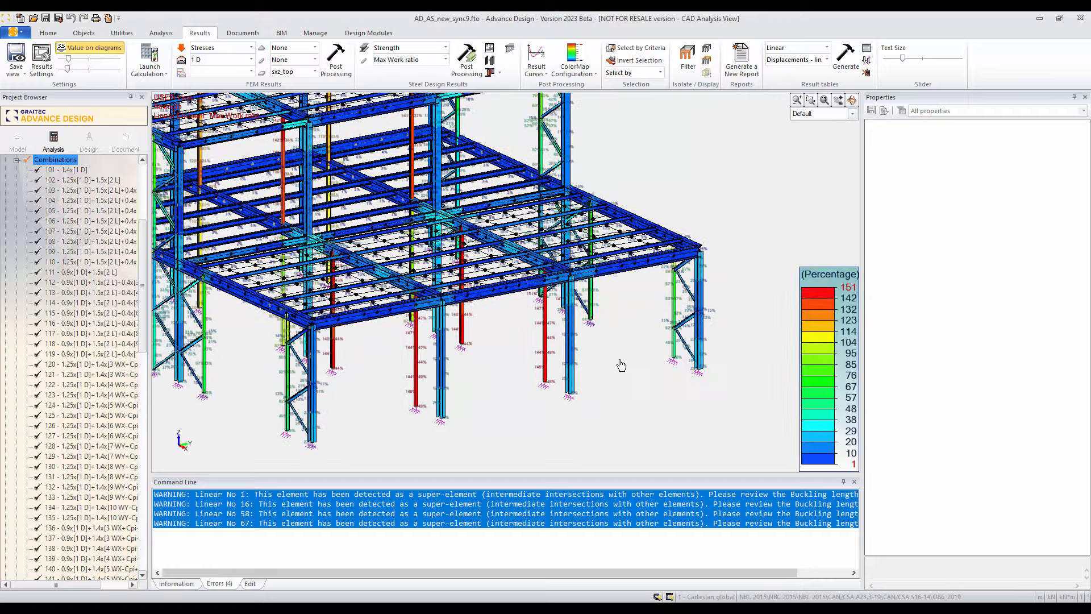
scroll(621, 365, "down", 5)
middle_click_drag(521, 390, 595, 416, "shift")
scroll(557, 407, "up", 6)
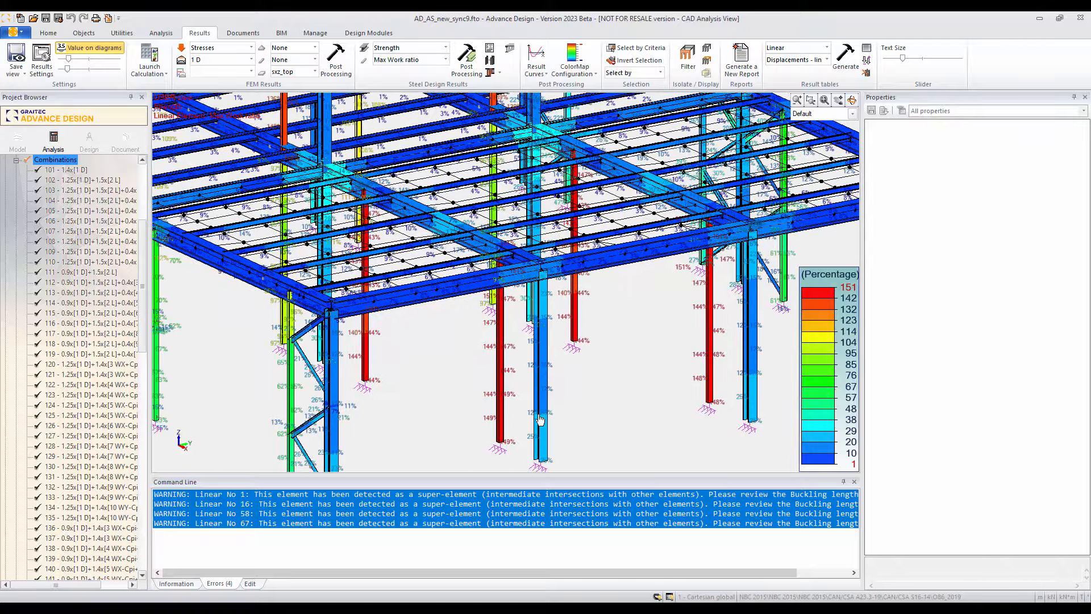
scroll(587, 373, "down", 6)
middle_click_drag(519, 414, 498, 420, "shift")
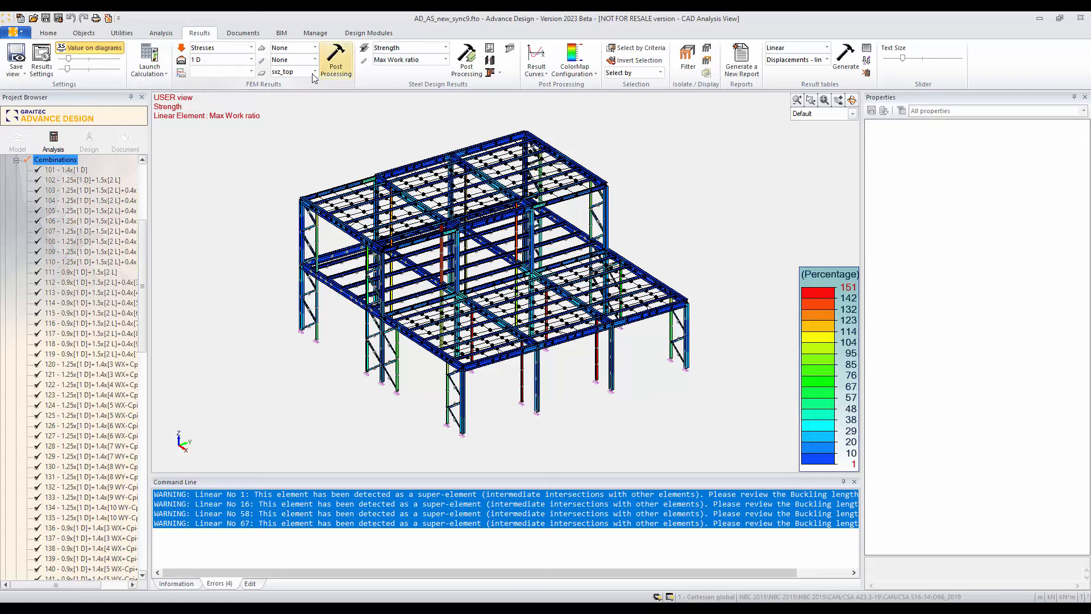
Step: In the steel design calculation settings, enable the optimisation criterion for a strength/stability work ratio below a limit and open its limit for editing
left_click(162, 34)
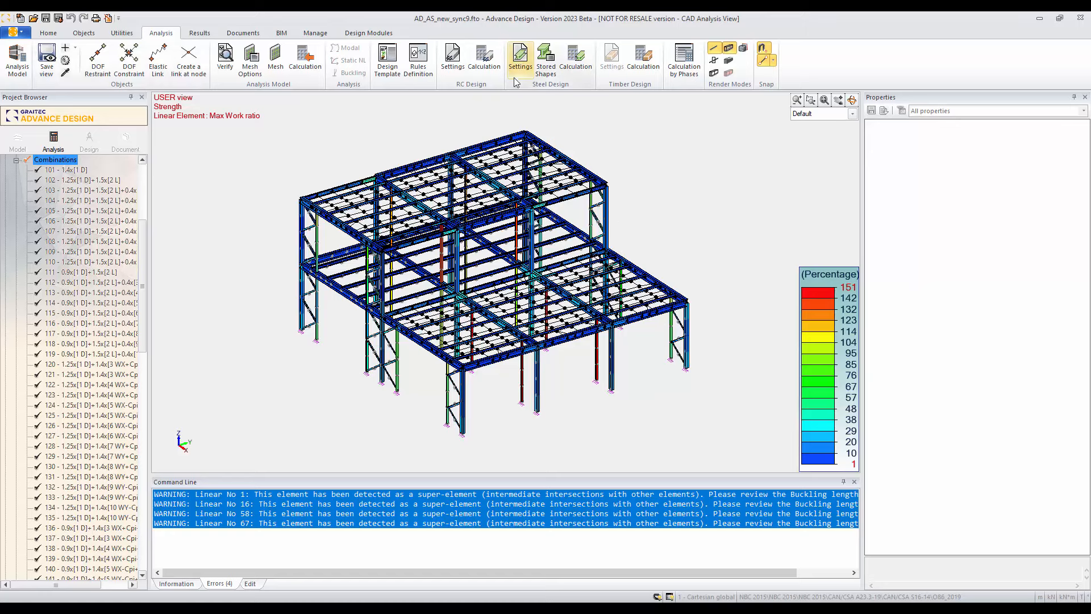
left_click(520, 57)
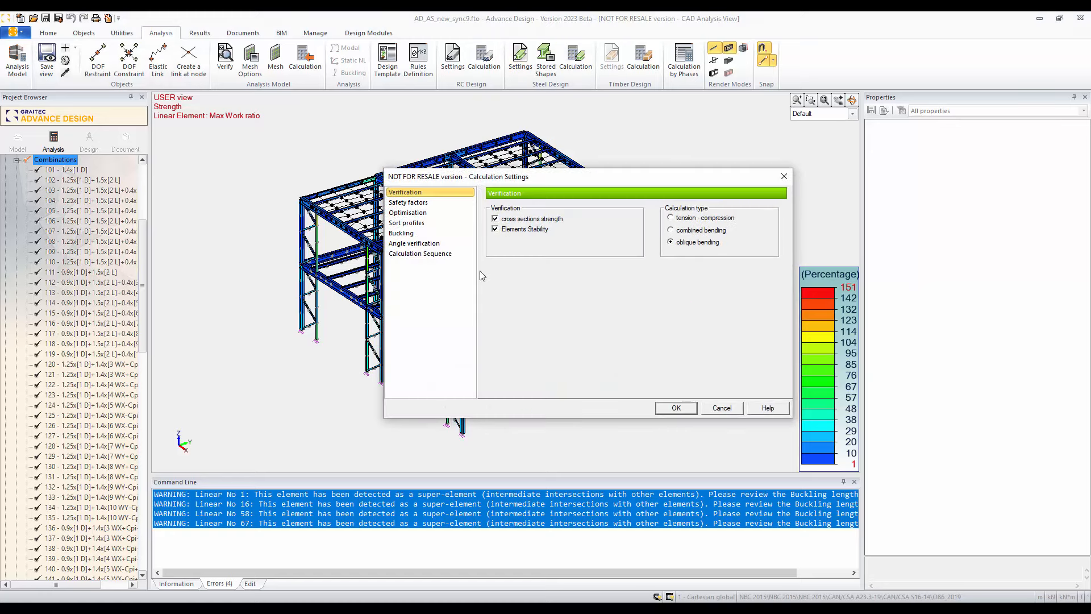
left_click(400, 214)
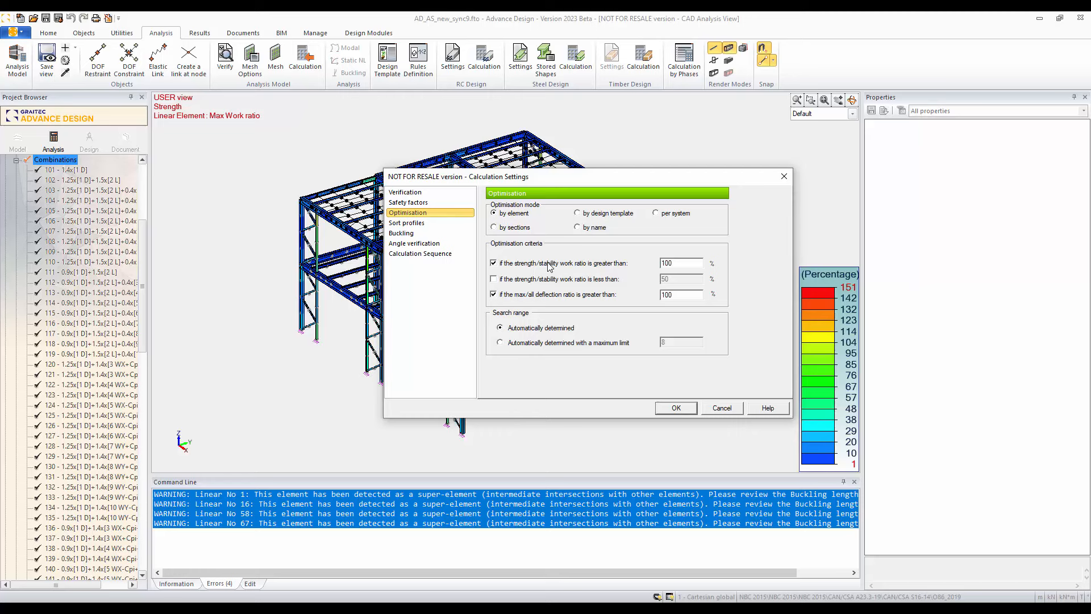
left_click(519, 280)
double_click(668, 280)
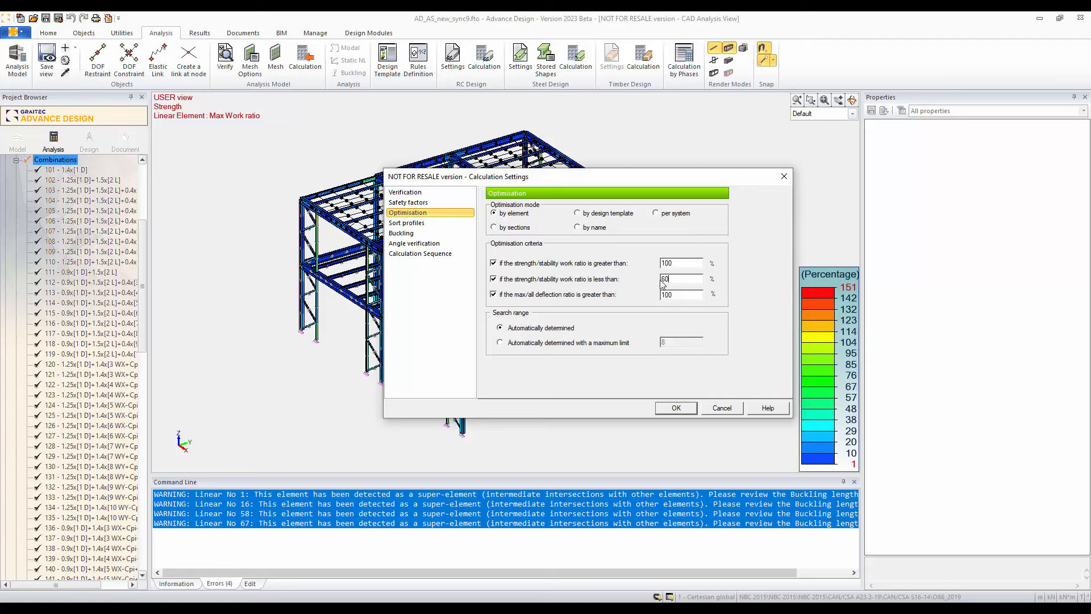
Step: Check the profile sorting options and accept the steel calculation settings with the lower work ratio limit at 60%
left_click(406, 223)
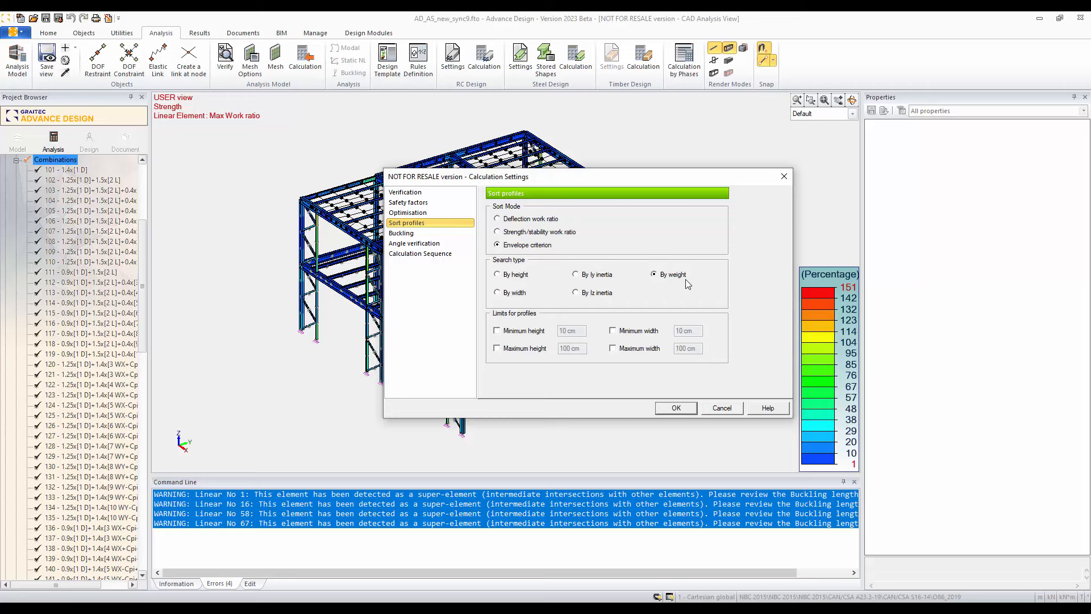
left_click(674, 408)
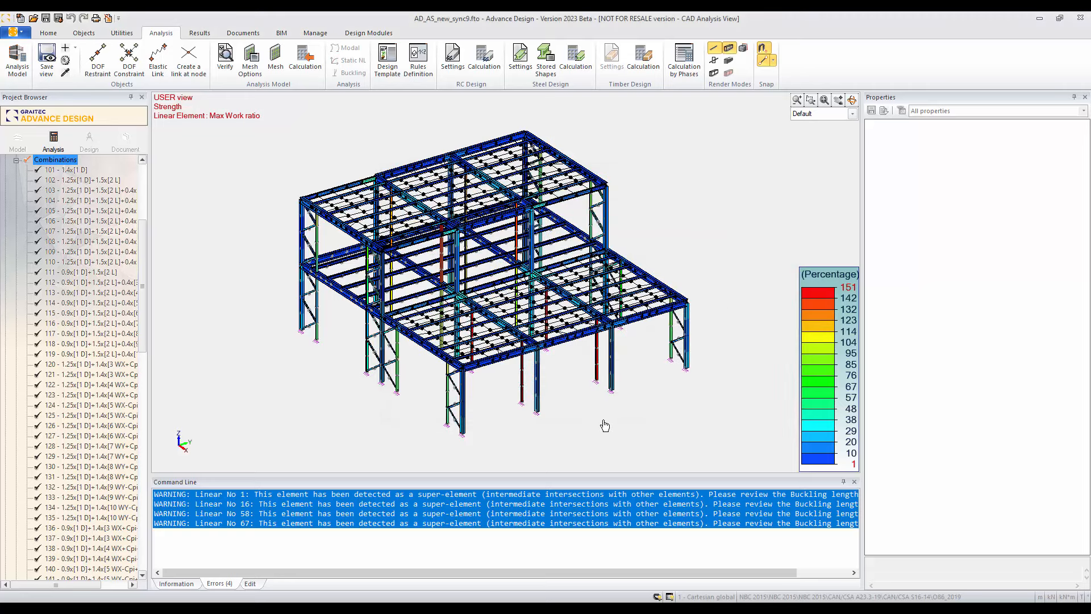
Step: Run the steel calculation on only the W8x31 column at the lower roof's front corner and display its Max Work ratio
scroll(548, 347, "up", 3)
scroll(544, 383, "up", 2)
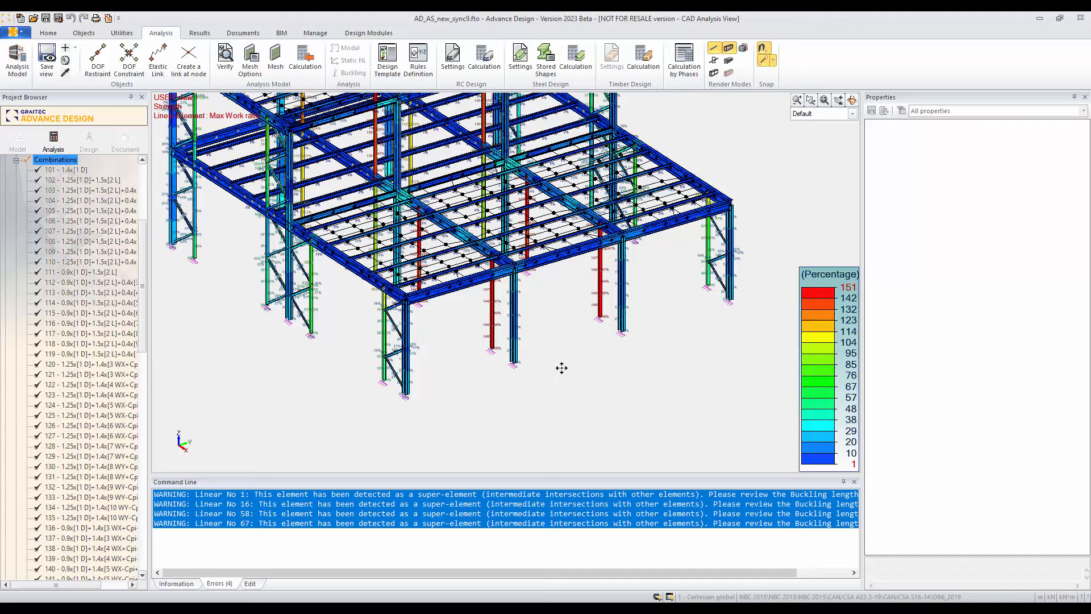
scroll(561, 368, "up", 5)
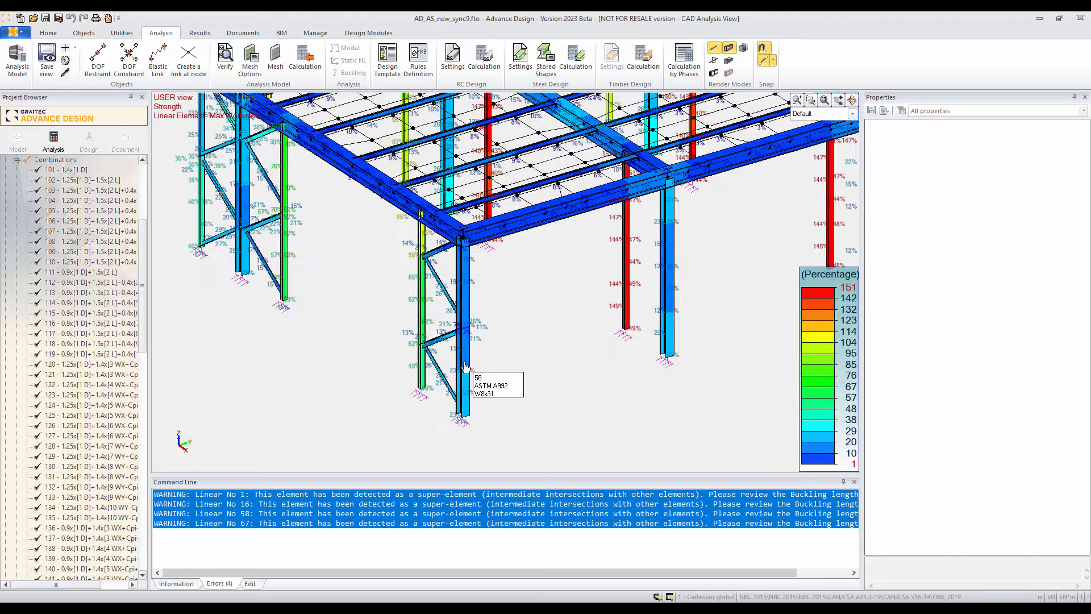
left_click(465, 367)
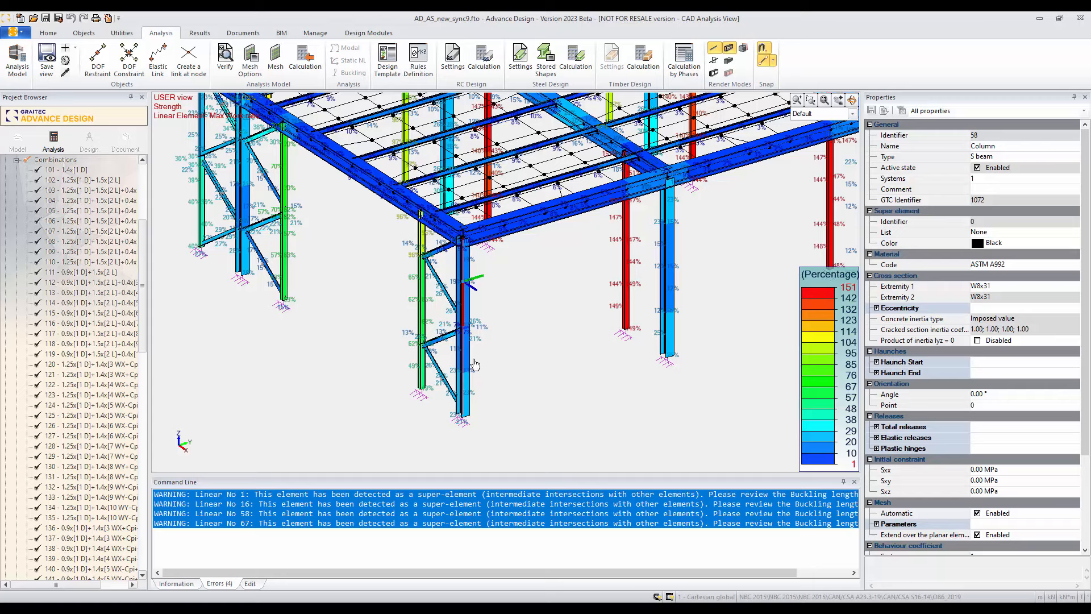
left_click(575, 60)
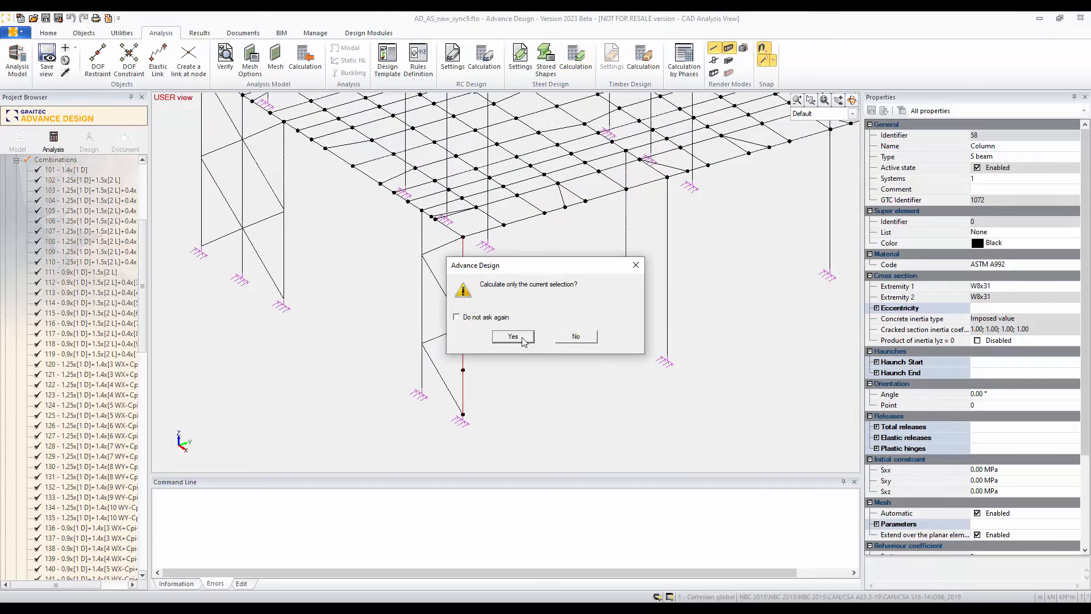
left_click(522, 340)
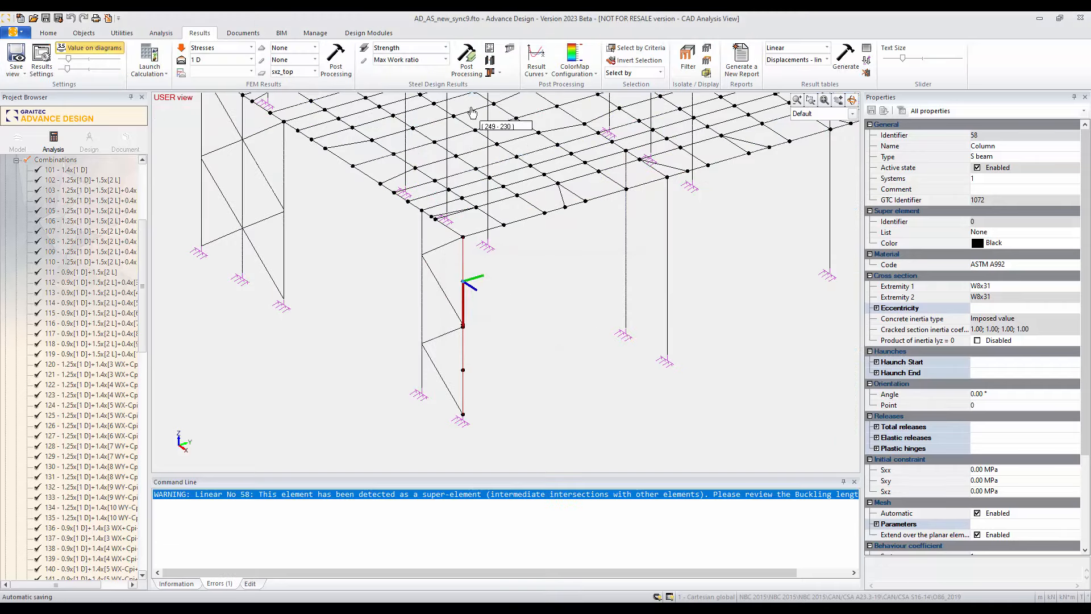
left_click(466, 57)
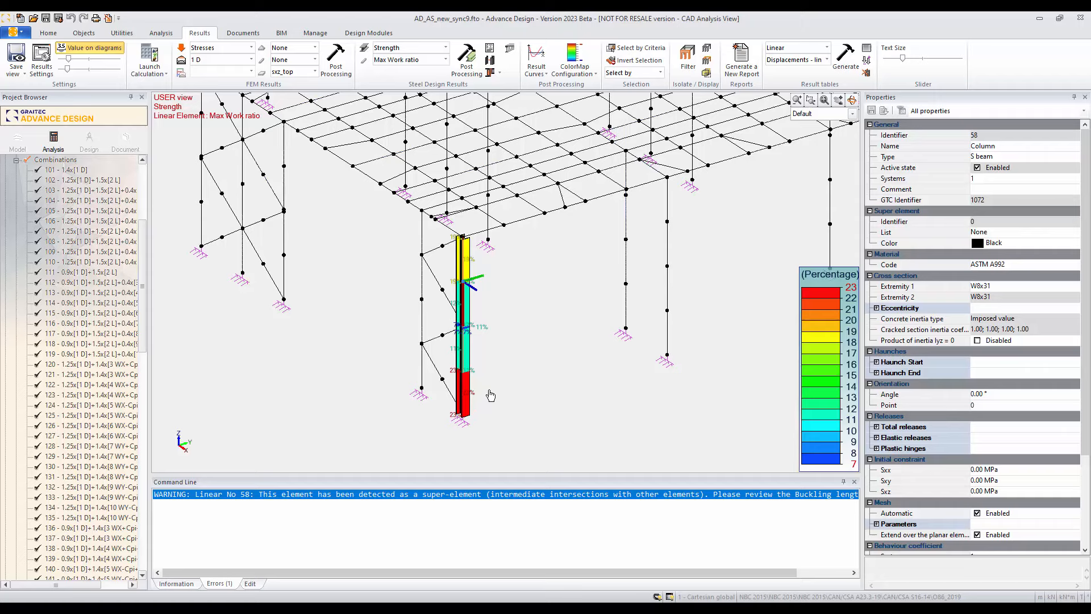
Step: Open the suggested shapes for the calculated corner column and accept W14x30 as its new section
left_click(490, 60)
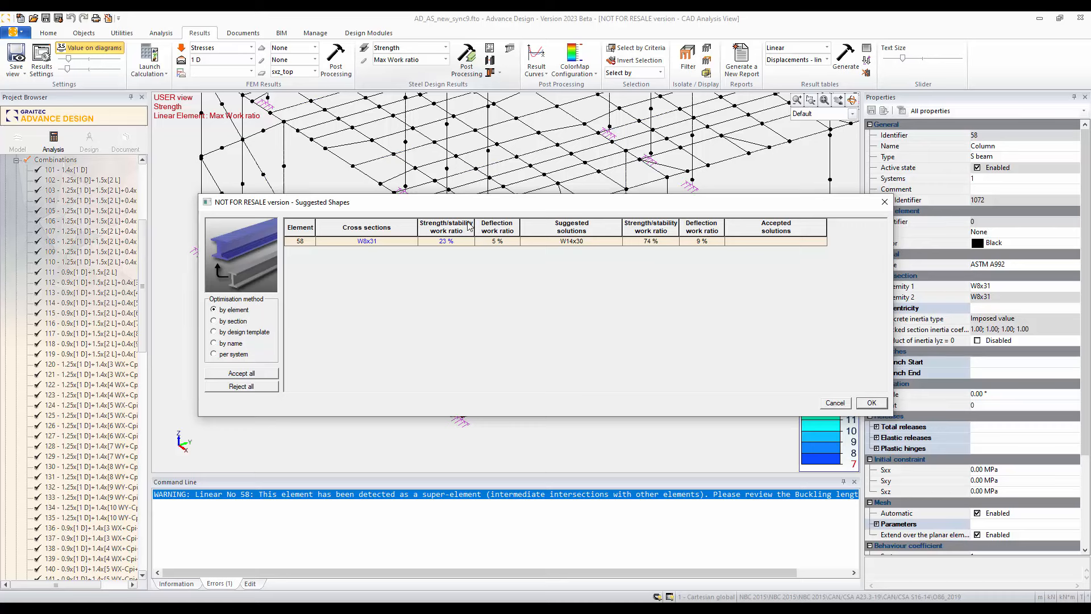
left_click(782, 241)
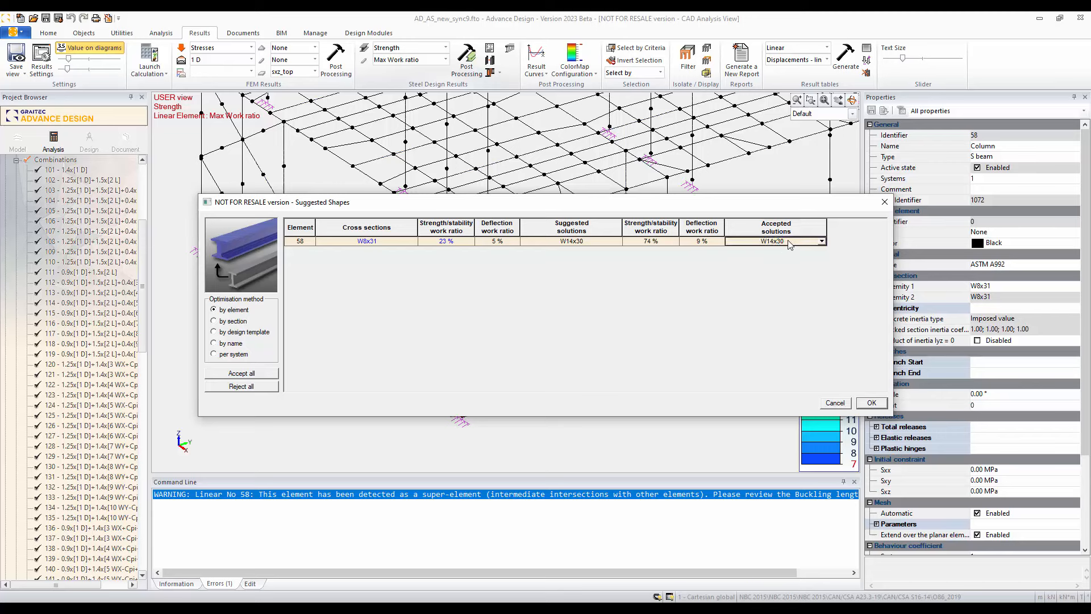
left_click(248, 374)
key("Return")
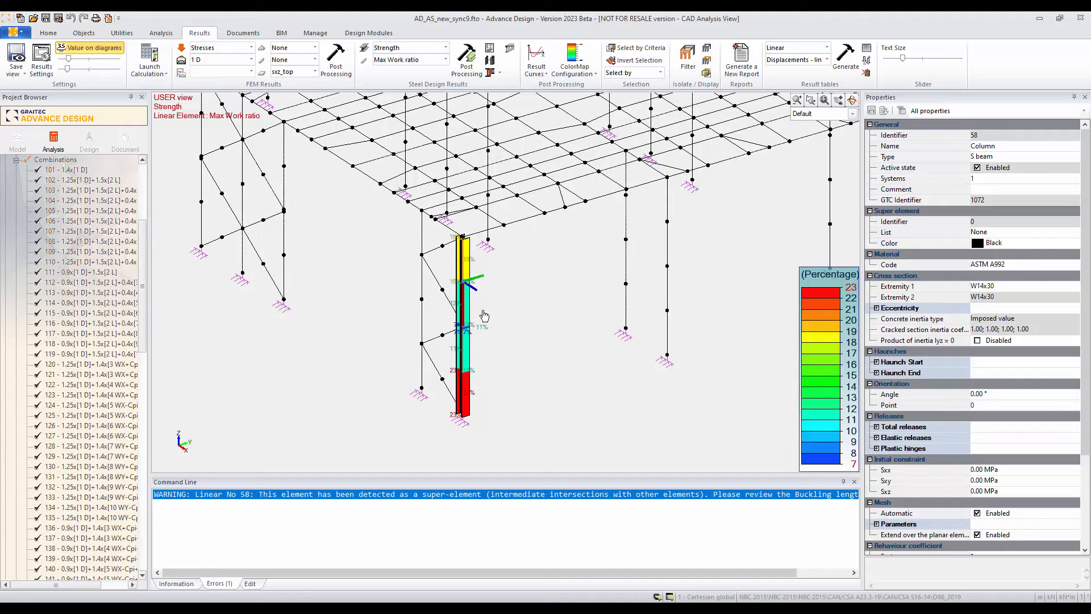
scroll(484, 316, "down", 5)
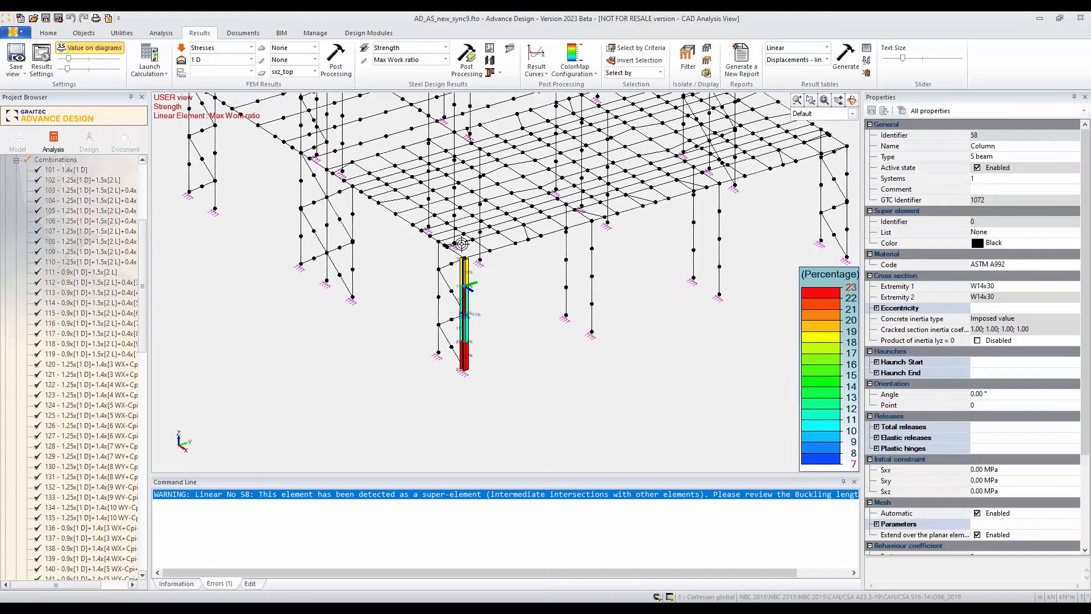
scroll(532, 329, "up", 4)
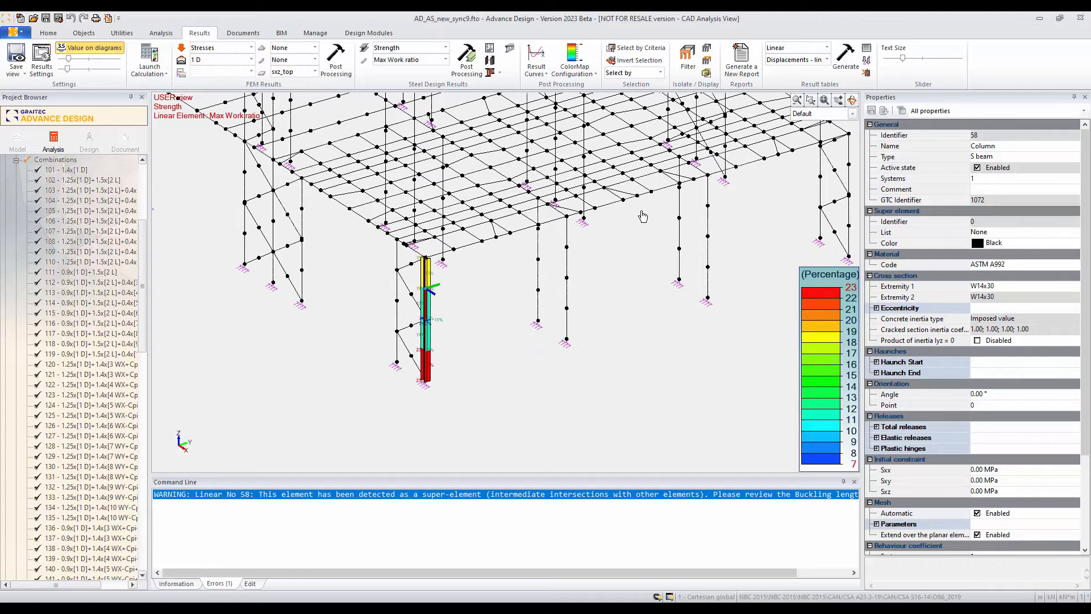
scroll(648, 300, "down", 3)
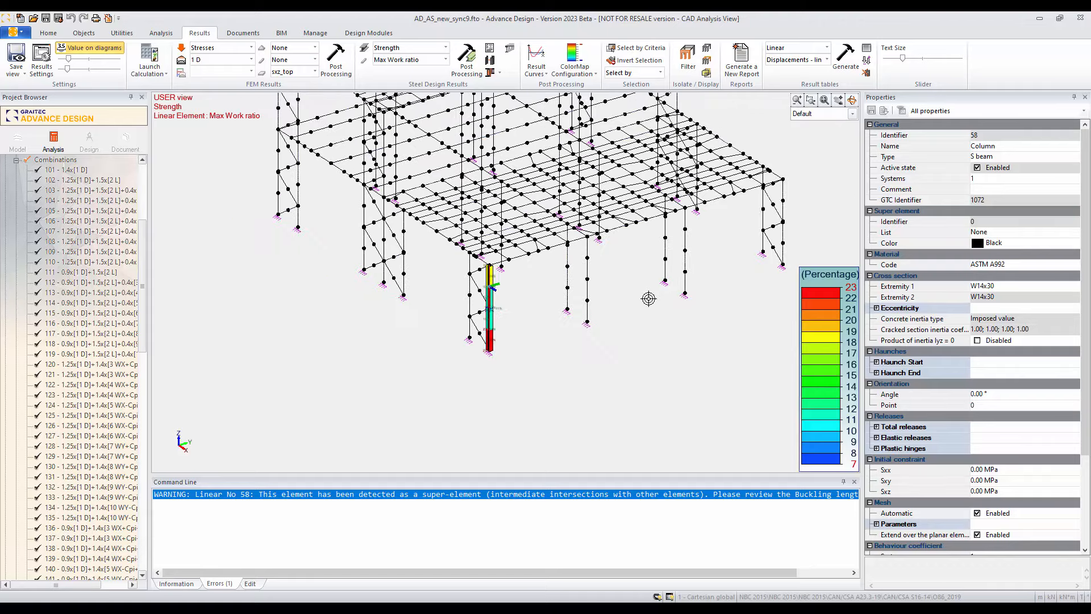
middle_click_drag(638, 313, 607, 349)
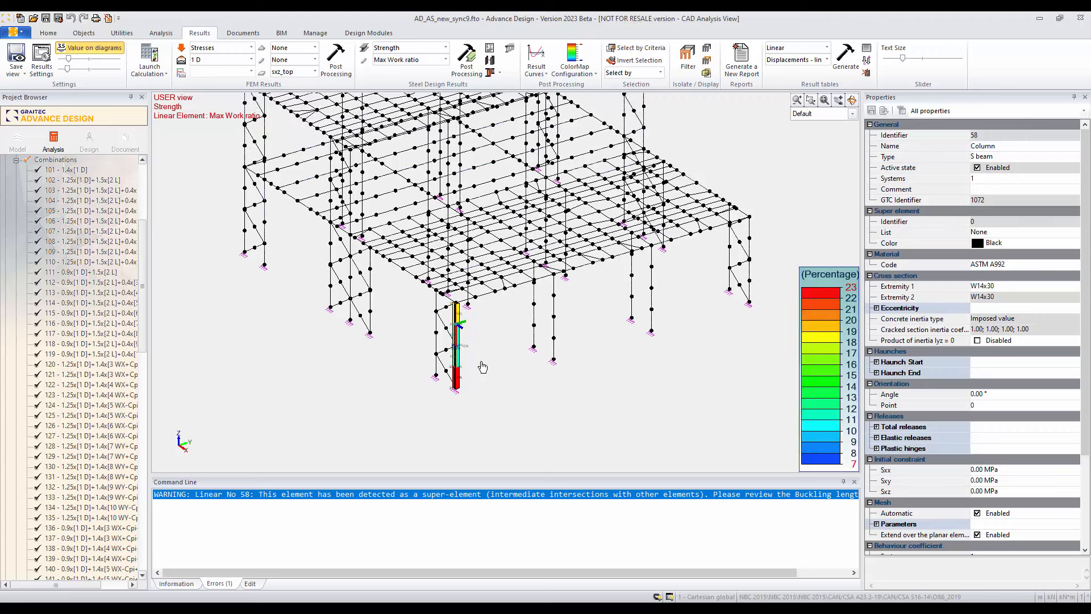
scroll(483, 366, "down", 1)
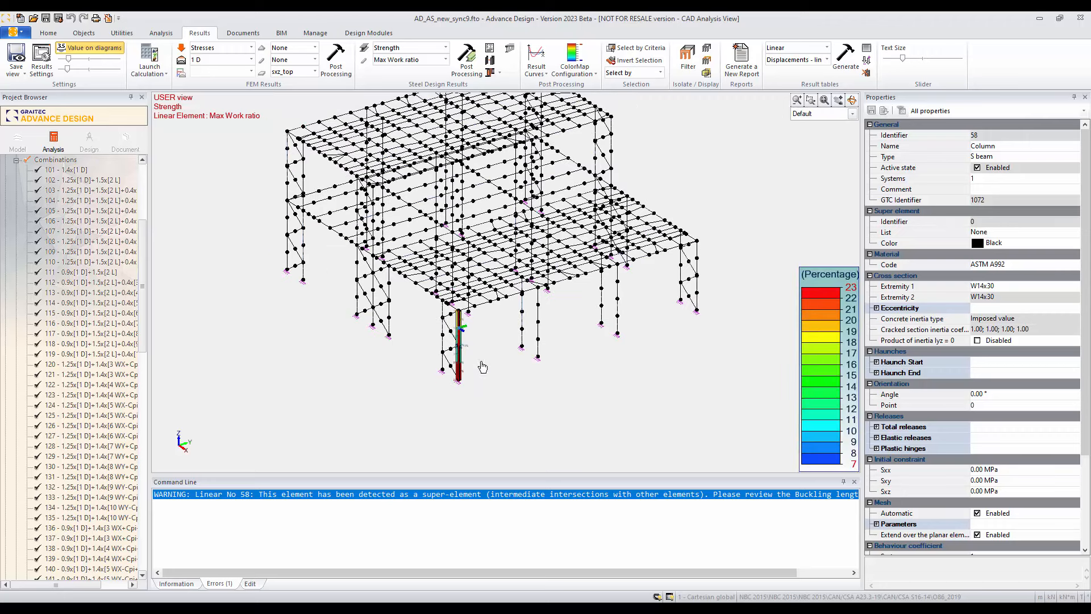
middle_click_drag(483, 367, 482, 398)
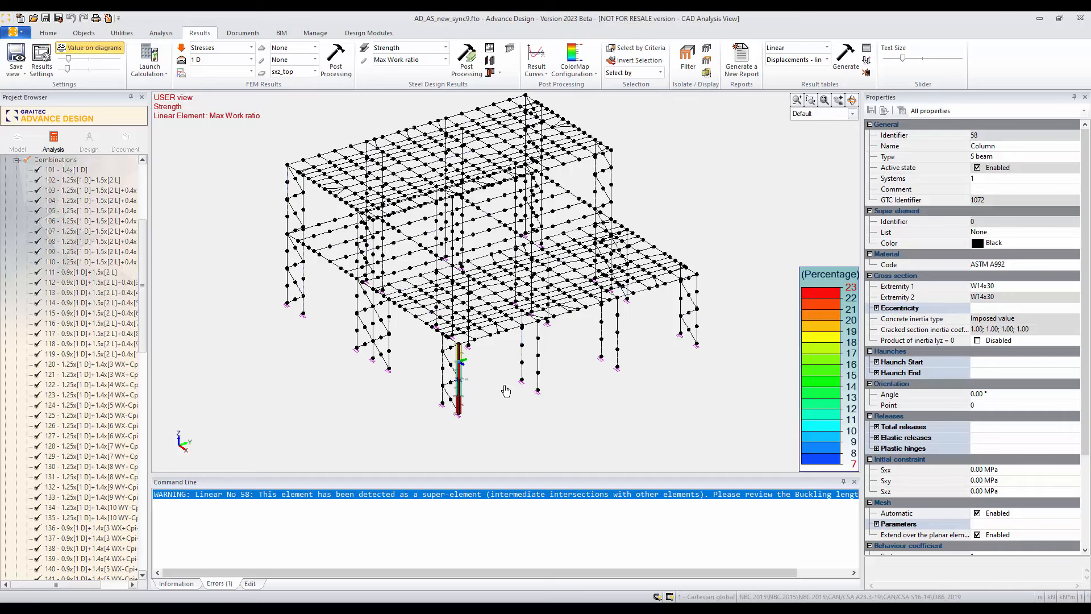
middle_click_drag(498, 374, 494, 390)
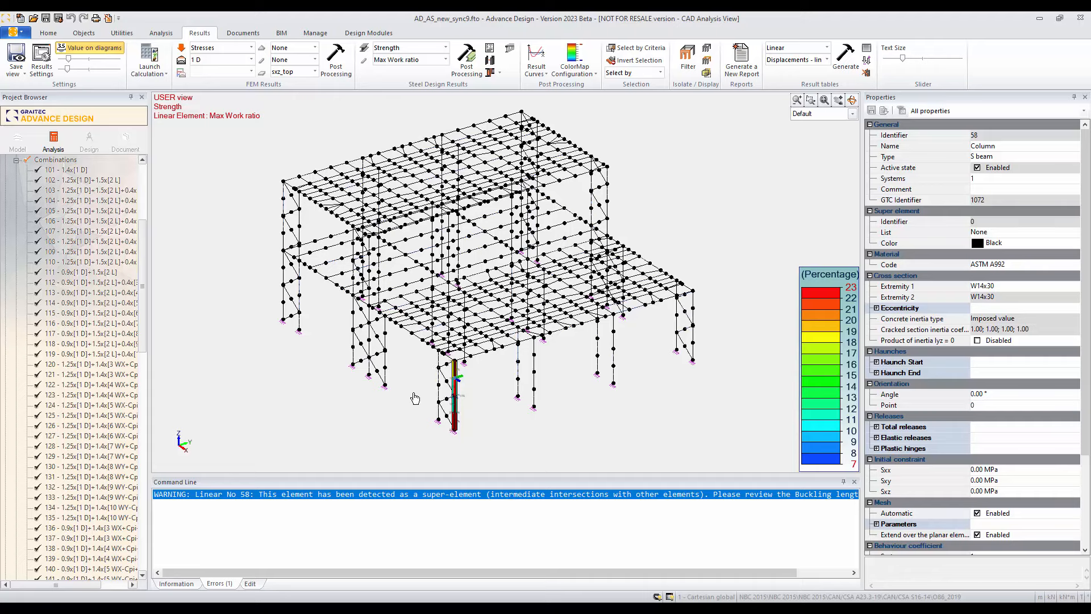
Step: Clear the selection, return to the Model stage and check the section of the lower roof's corner column
key("Escape")
left_click(19, 142)
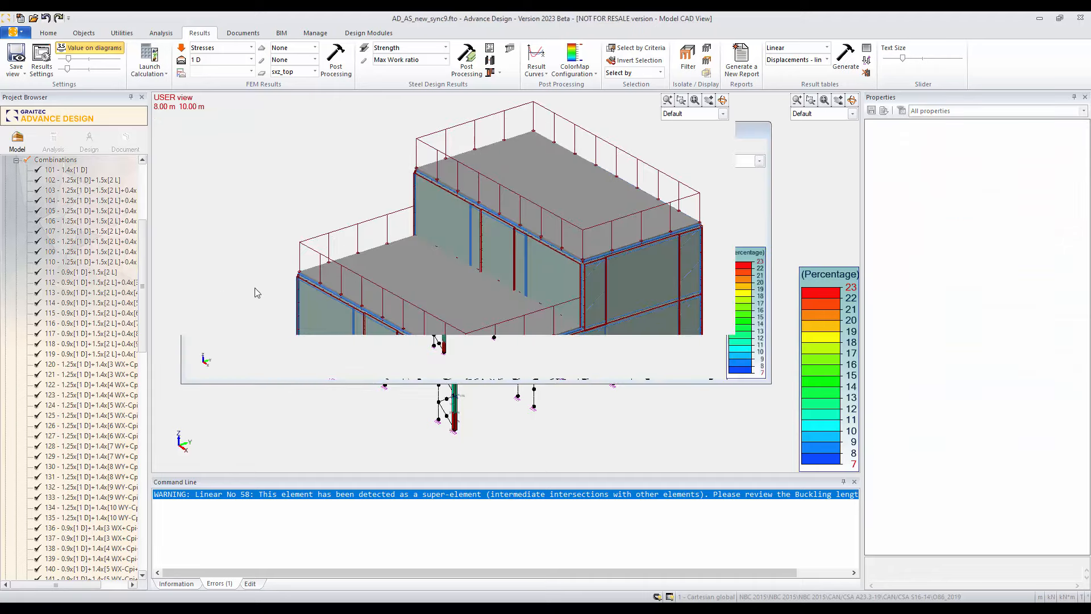
middle_click_drag(345, 331, 557, 390)
scroll(558, 398, "up", 5)
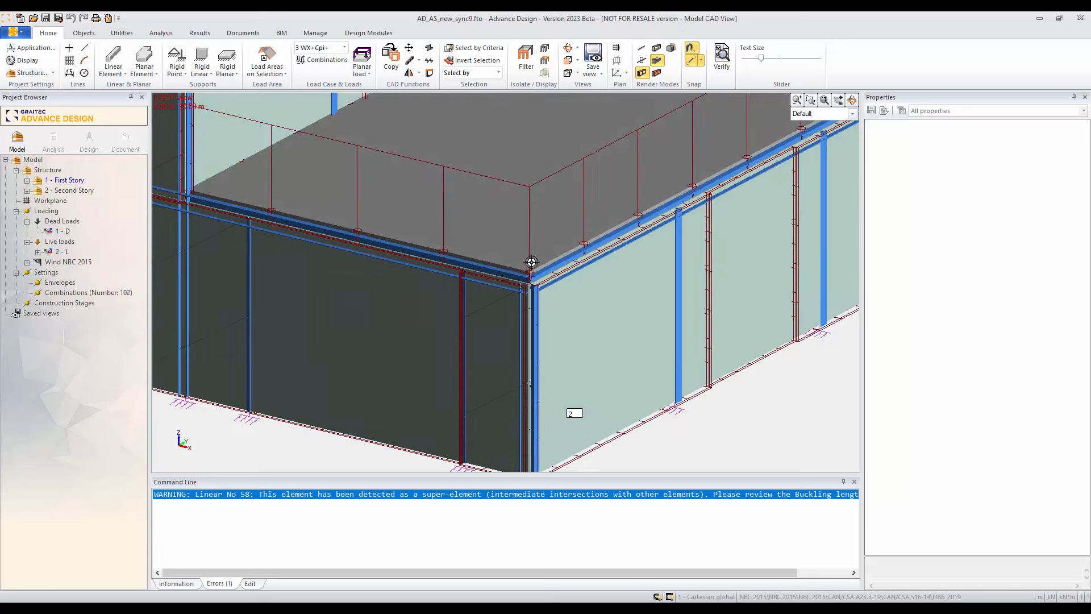
scroll(525, 315, "down", 3)
scroll(521, 319, "down", 4)
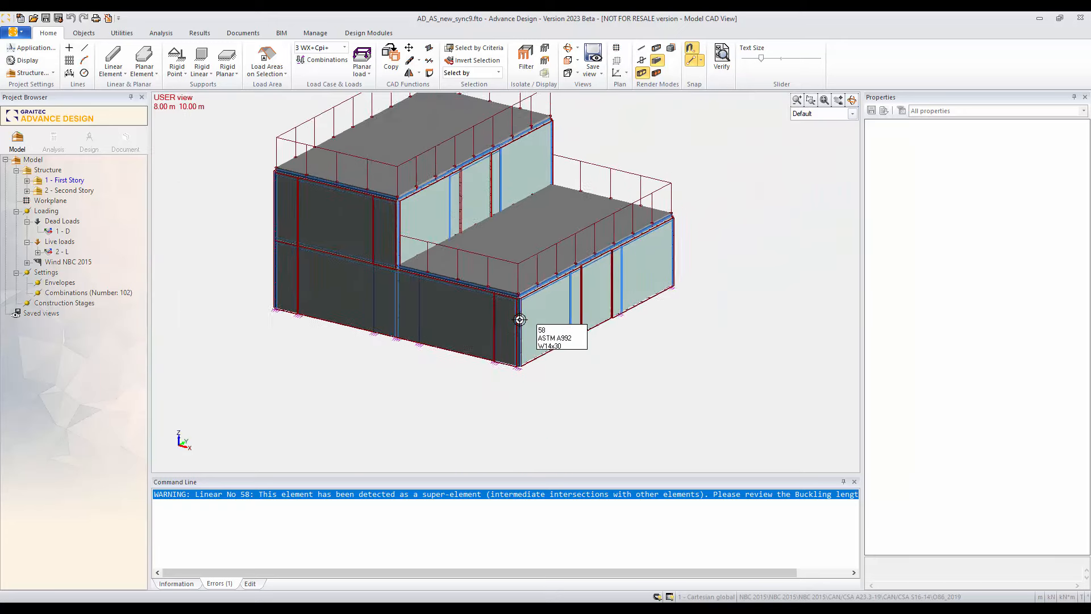
middle_click_drag(553, 375, 537, 417)
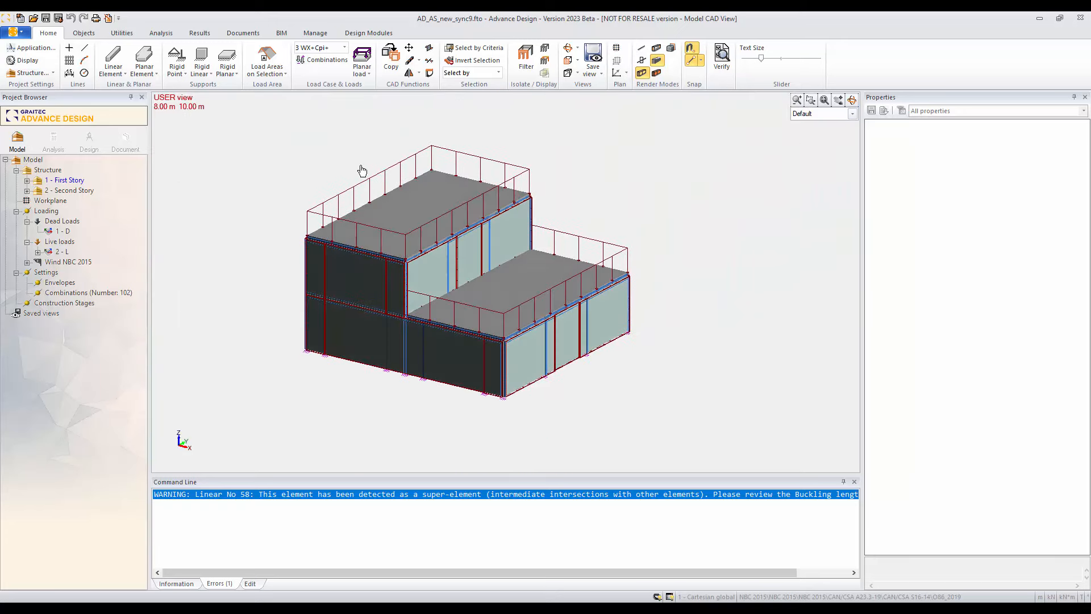
Step: Export the model as a Graitec Exchange Archive named Export_to_AS in the AD-steel-demo folder
left_click(281, 32)
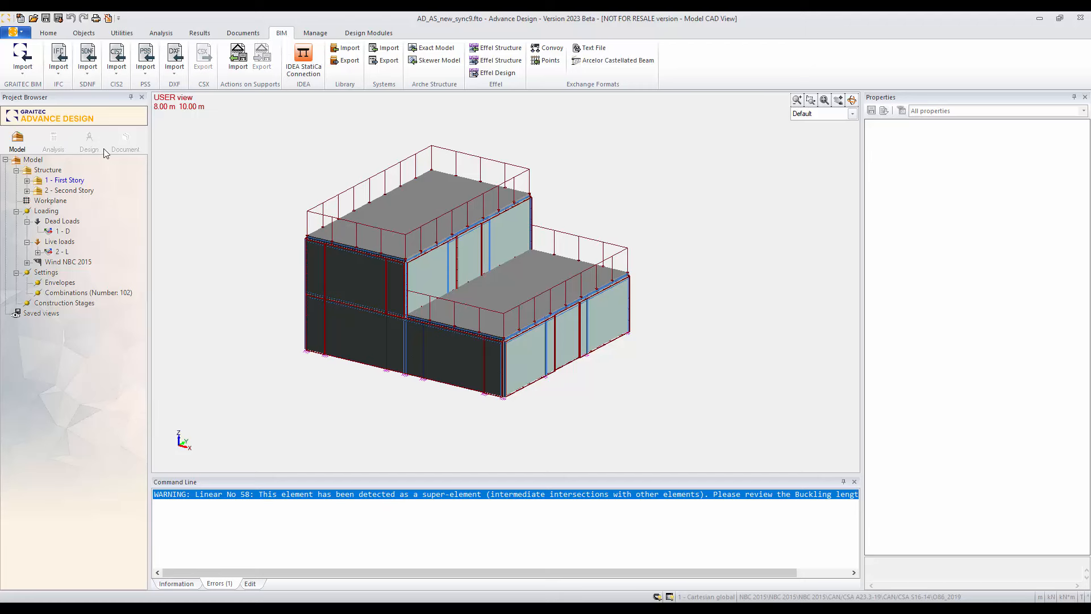
left_click(23, 62)
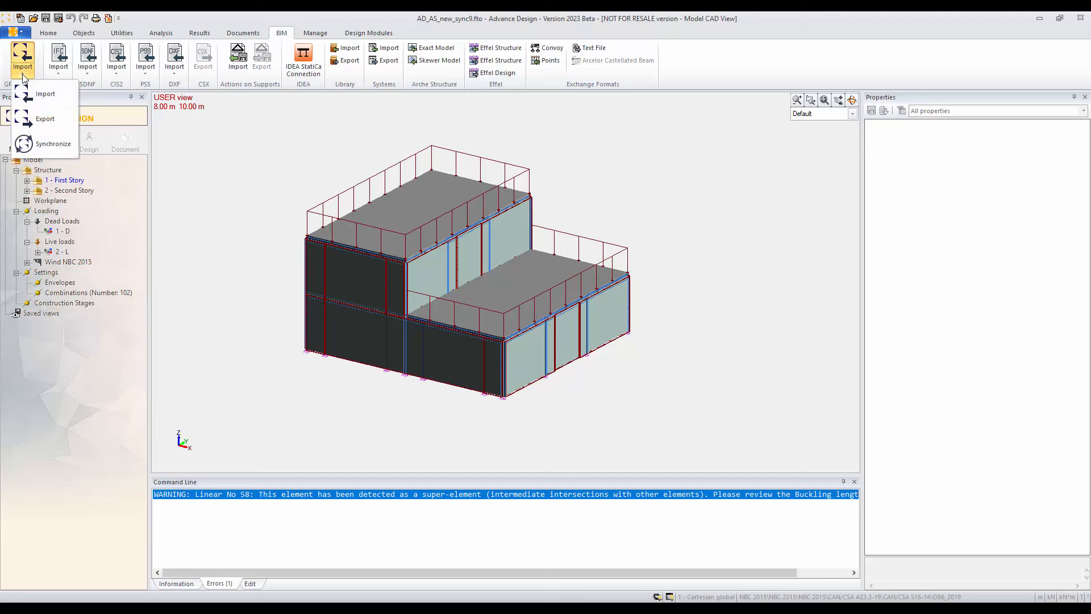
left_click(45, 121)
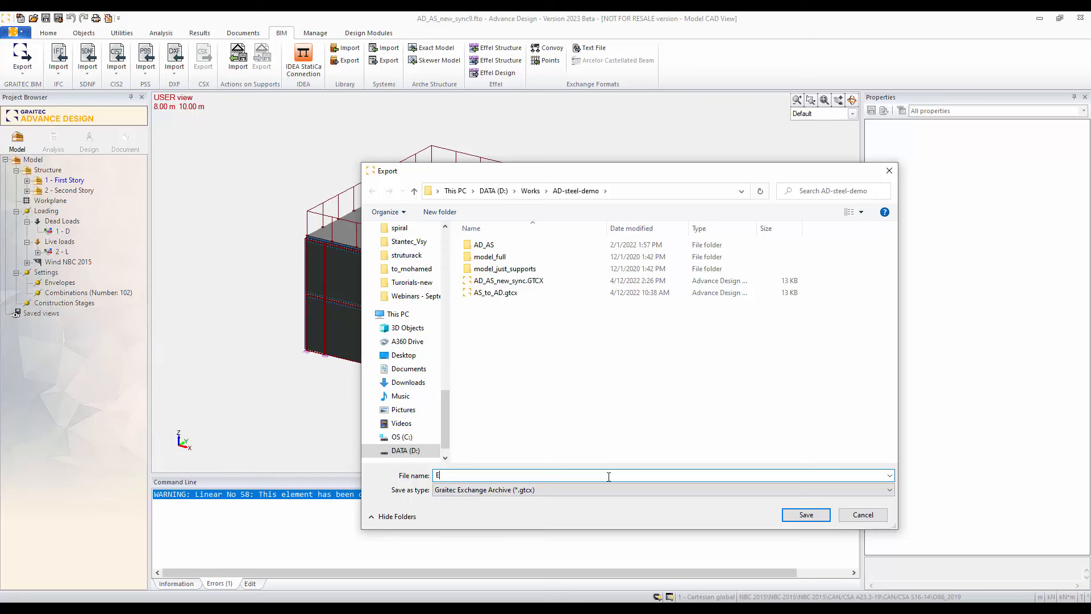
type("xport_to_AS")
left_click(819, 516)
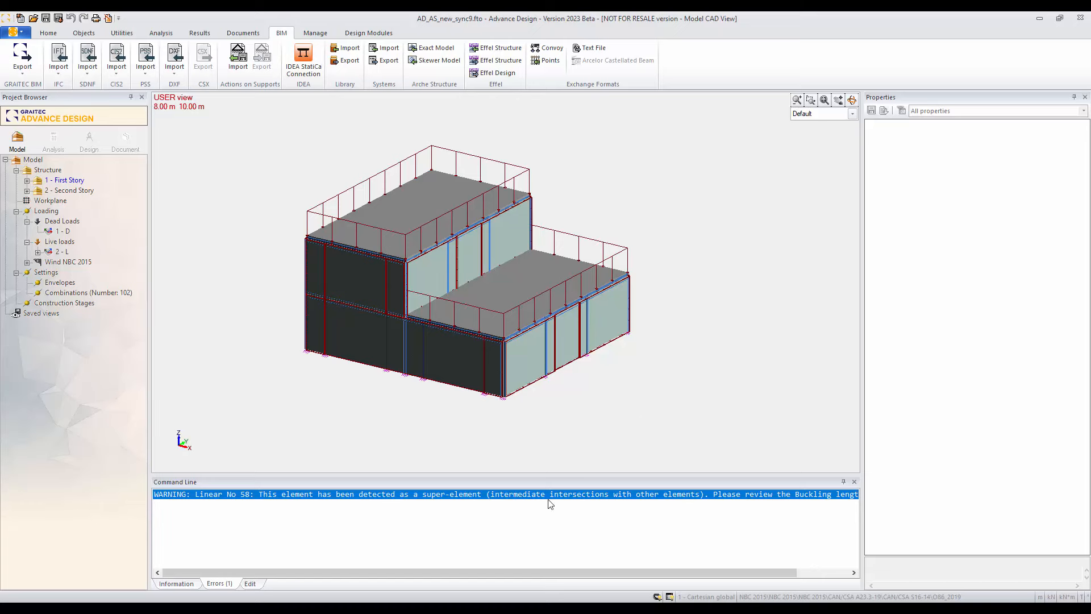
Step: Switch to Advance Steel with the AD_AS_new_sync drawing and start the PowerPack Synchronization
key("alt+Tab")
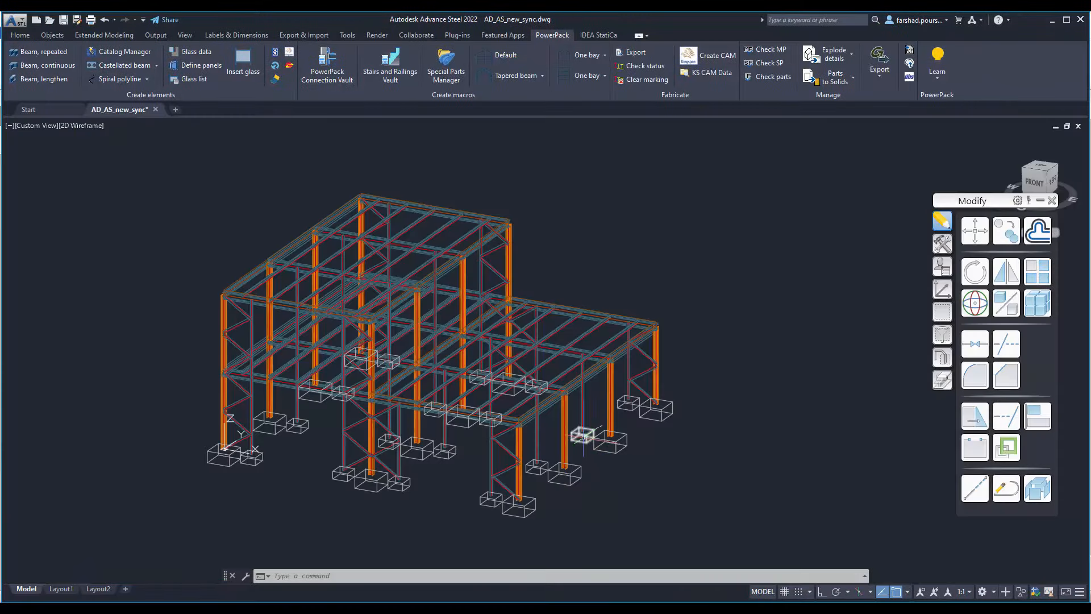
scroll(666, 272, "down", 1)
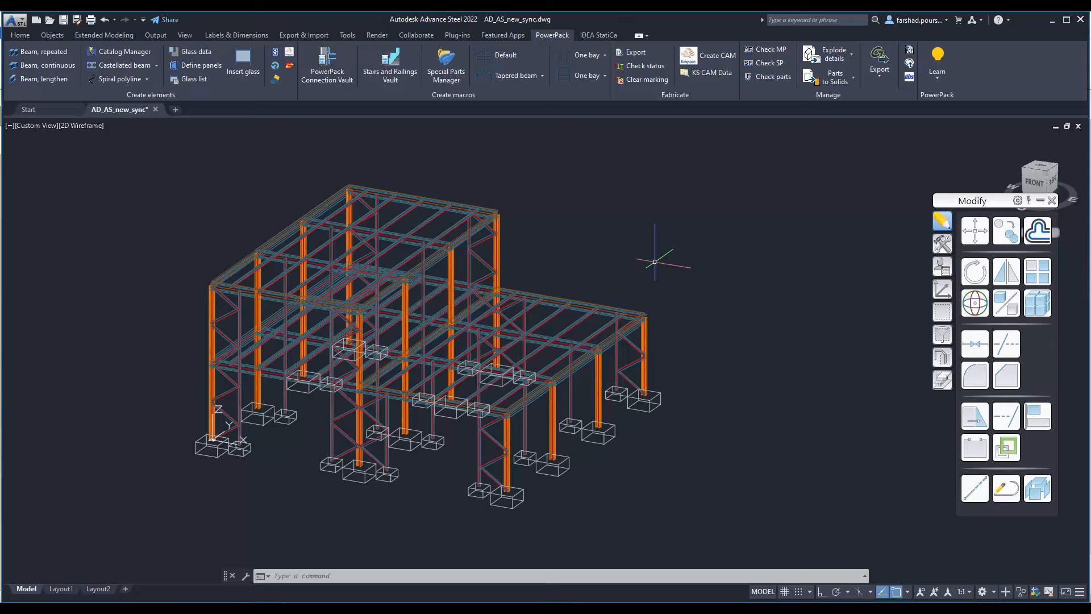
scroll(664, 252, "down", 2)
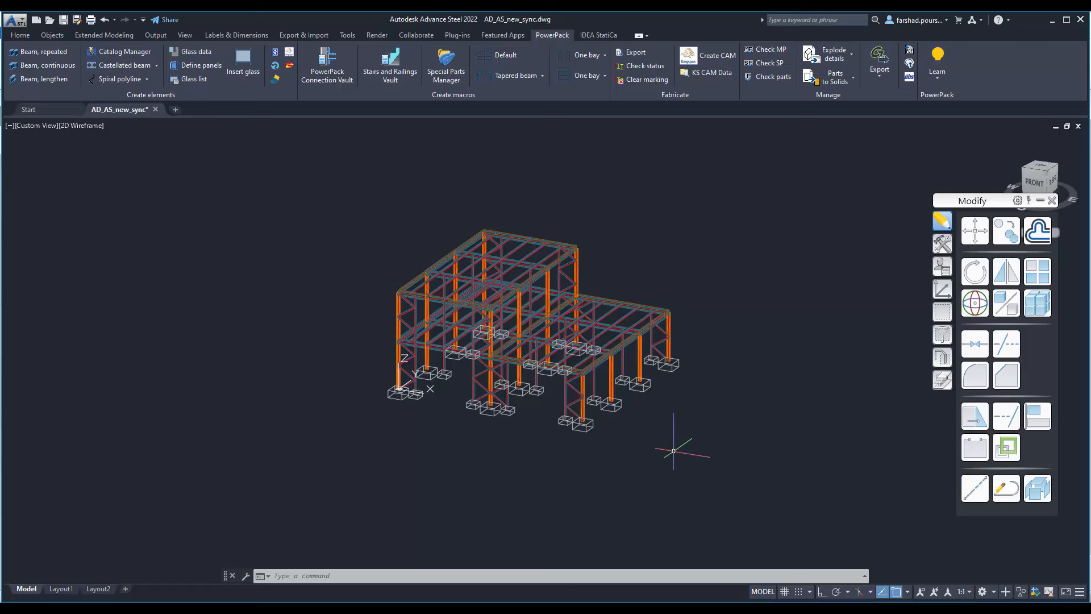
left_click(878, 79)
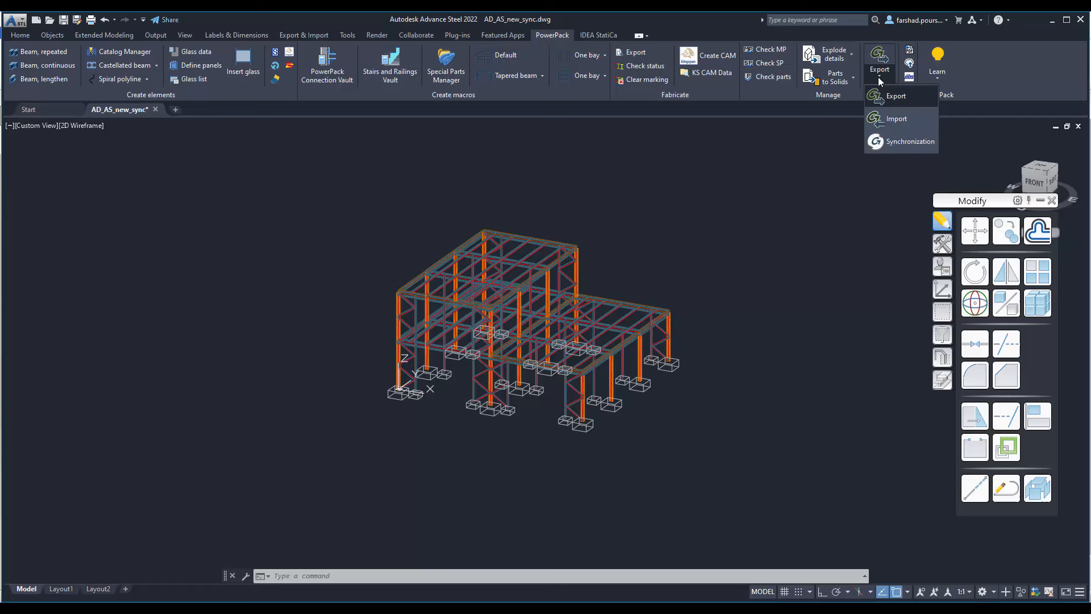
left_click(900, 141)
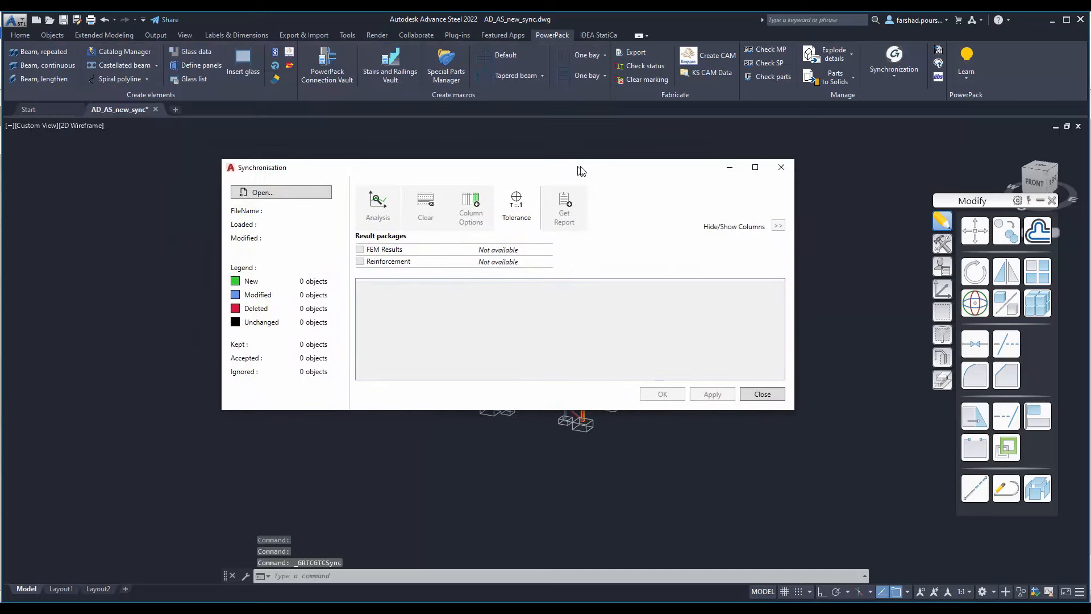
Step: Load Export_to_AS.gtcx into the synchronisation and look over the list of changed objects
left_click(288, 194)
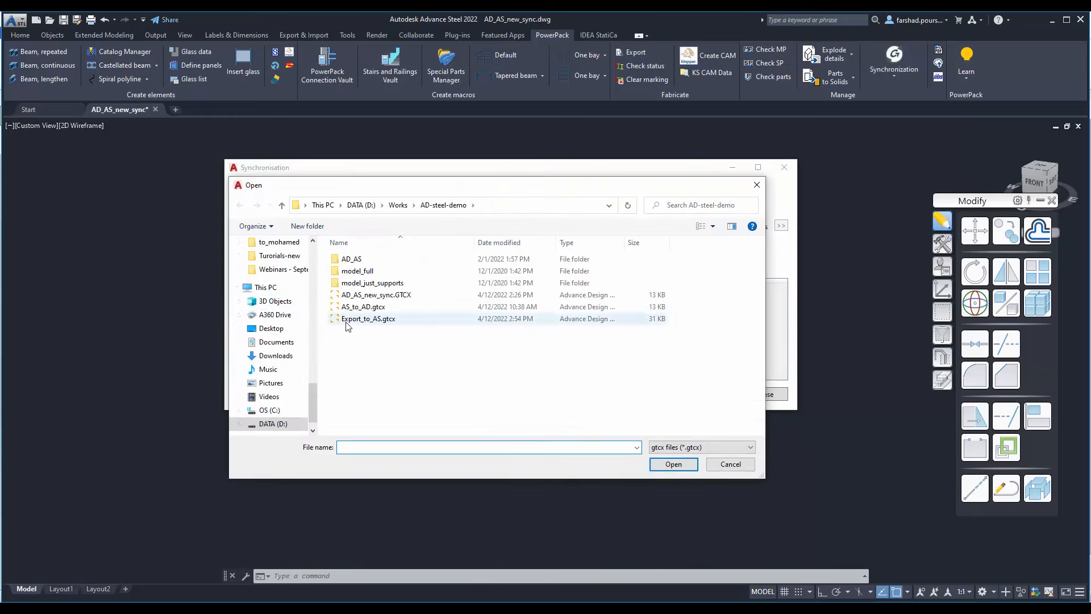
left_click(374, 321)
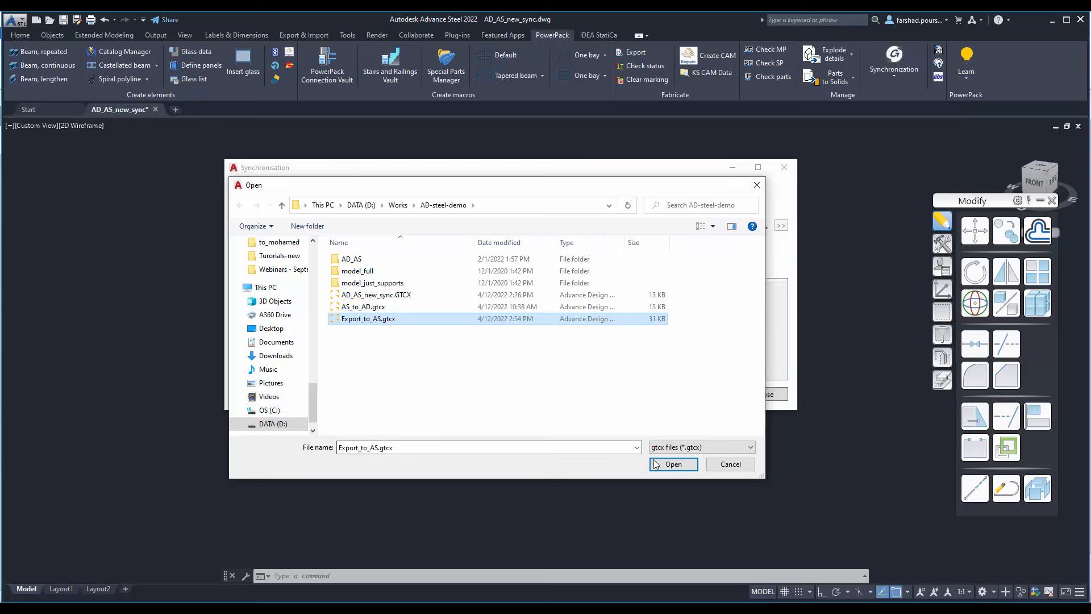
left_click(673, 464)
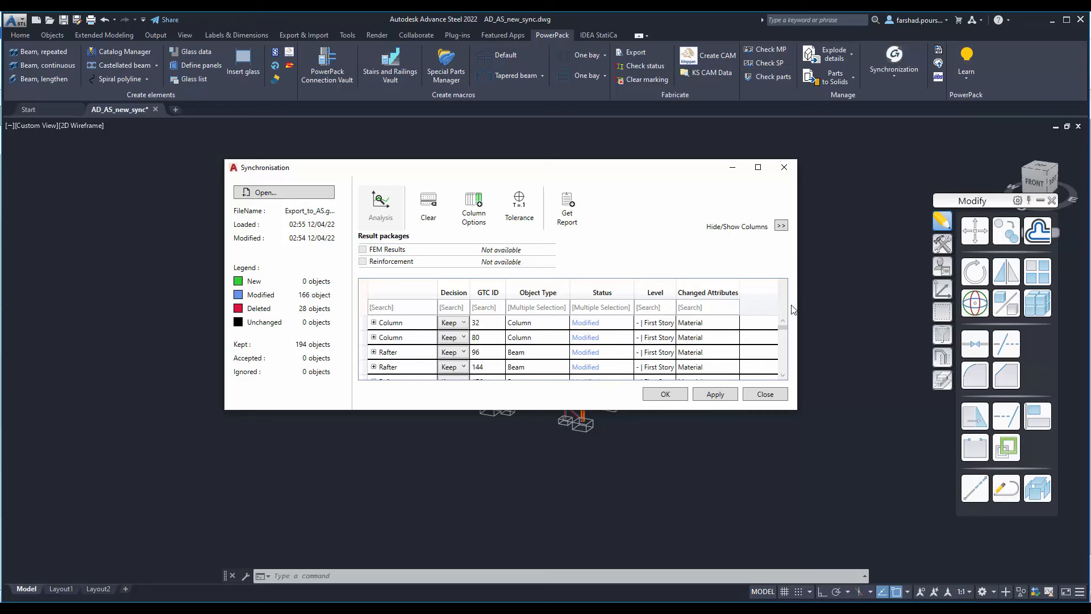
mouse_move(787, 332)
left_mouse_down()
mouse_move(786, 382)
mouse_move(782, 322)
left_mouse_up()
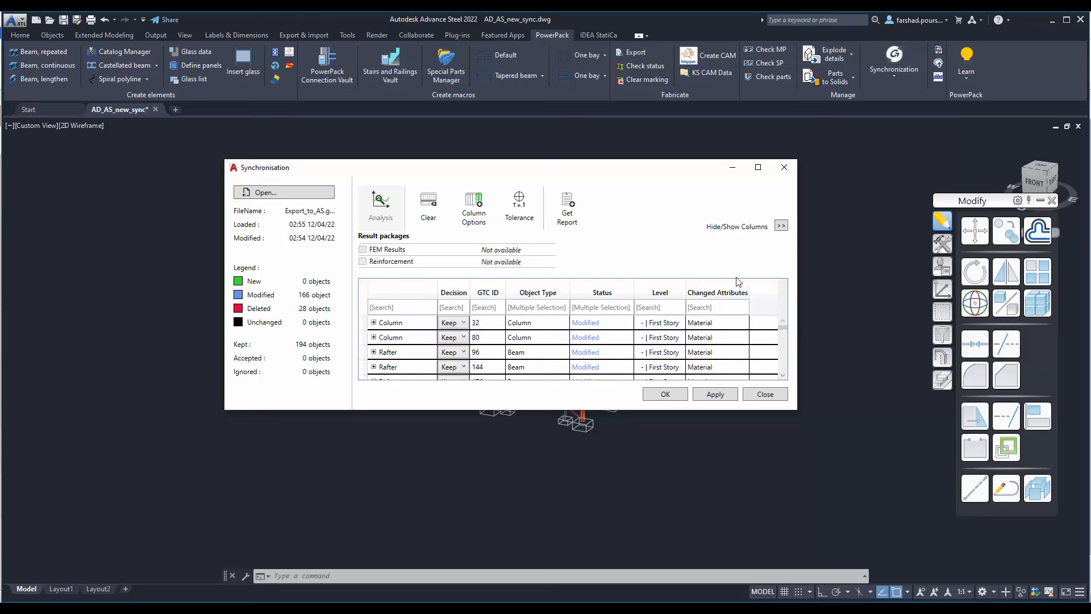
Step: Enlarge the Synchronisation window and review the list of changed objects sorted by object type
left_click_drag(696, 159, 692, 48)
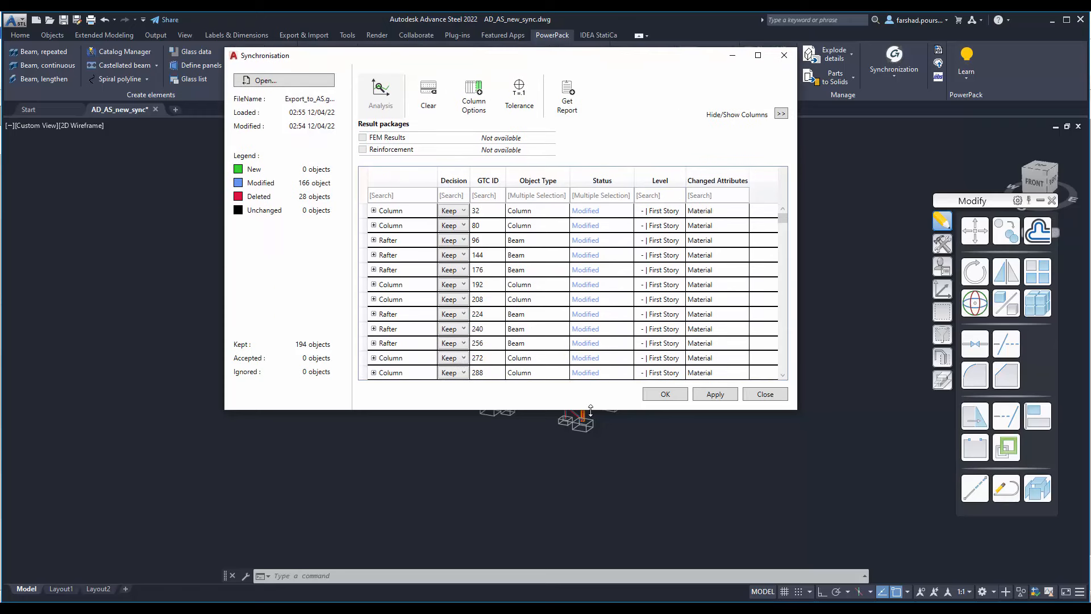
left_click_drag(591, 411, 592, 515)
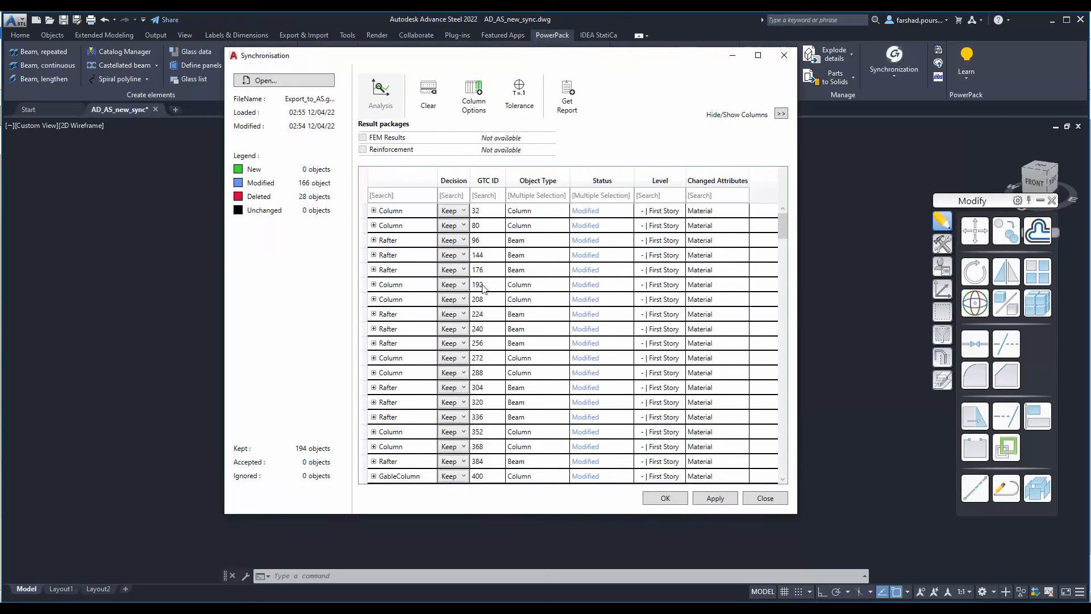
left_click(529, 177)
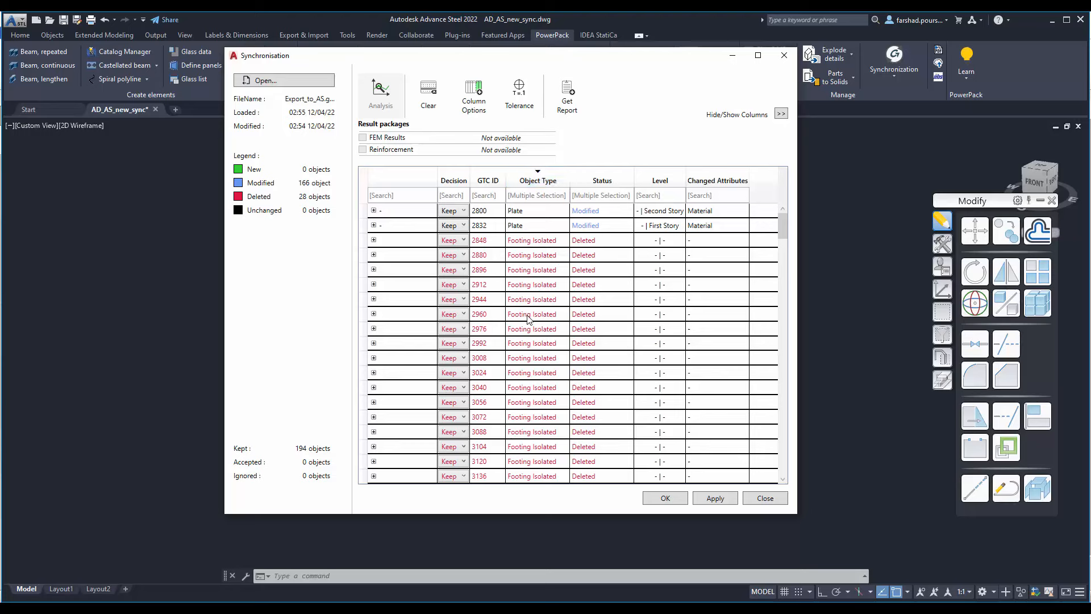
left_click(537, 177)
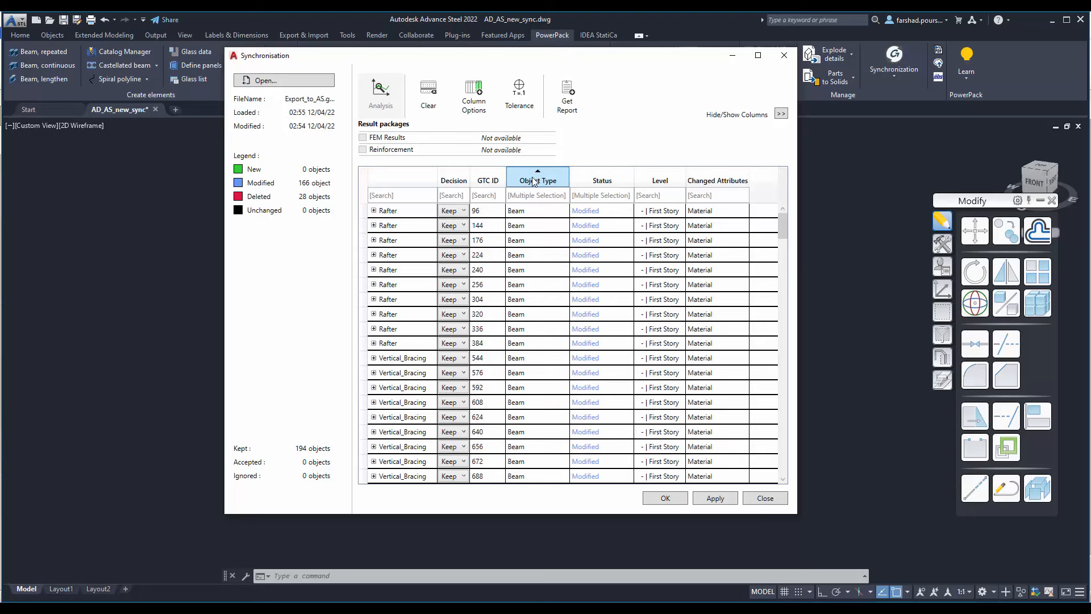
left_click(534, 180)
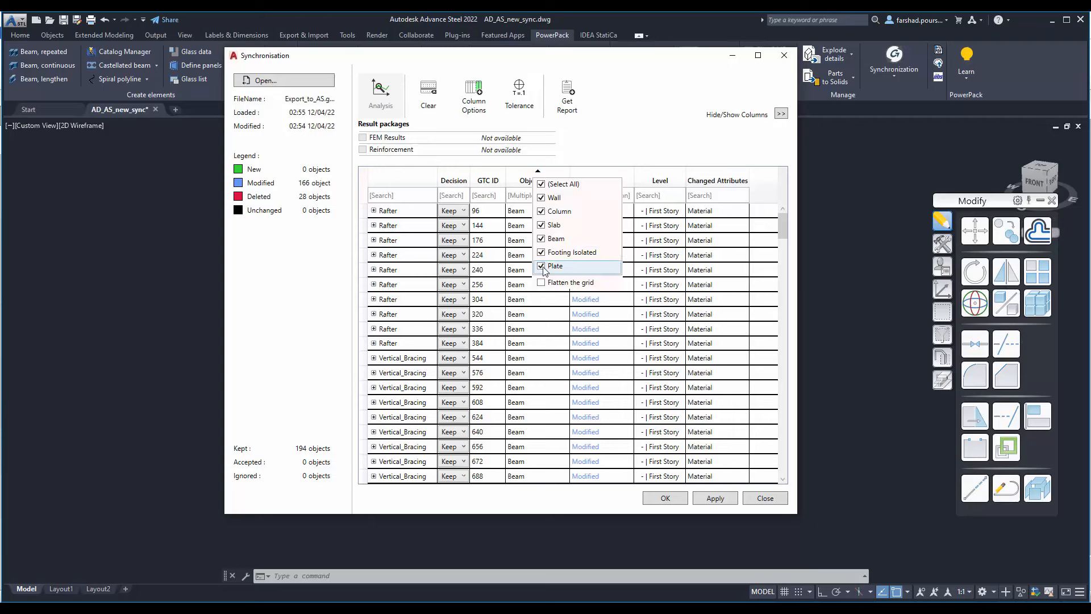
left_click(524, 181)
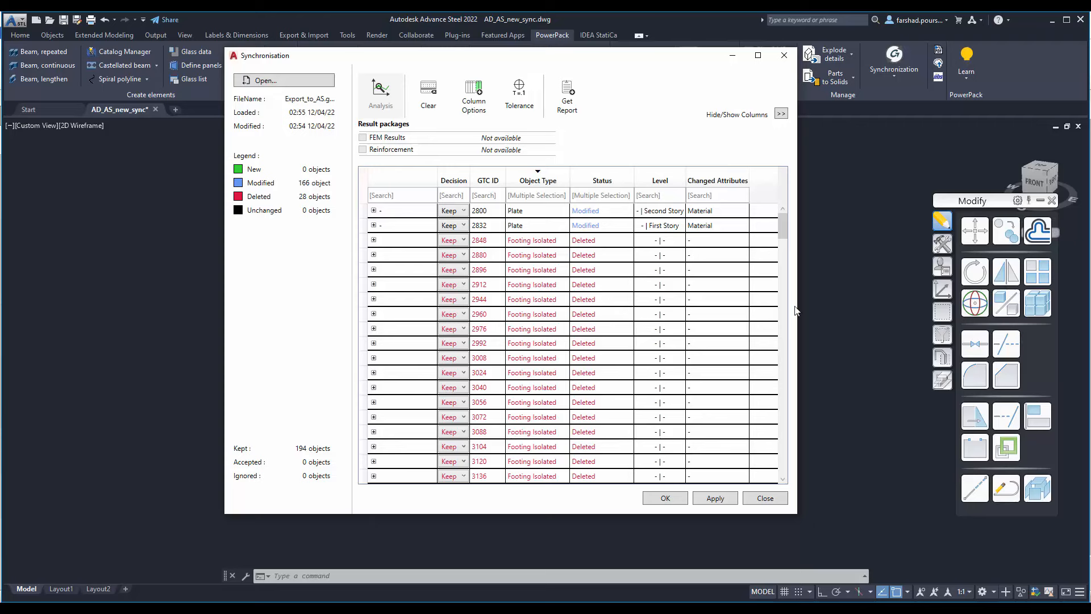
left_click_drag(798, 308, 866, 314)
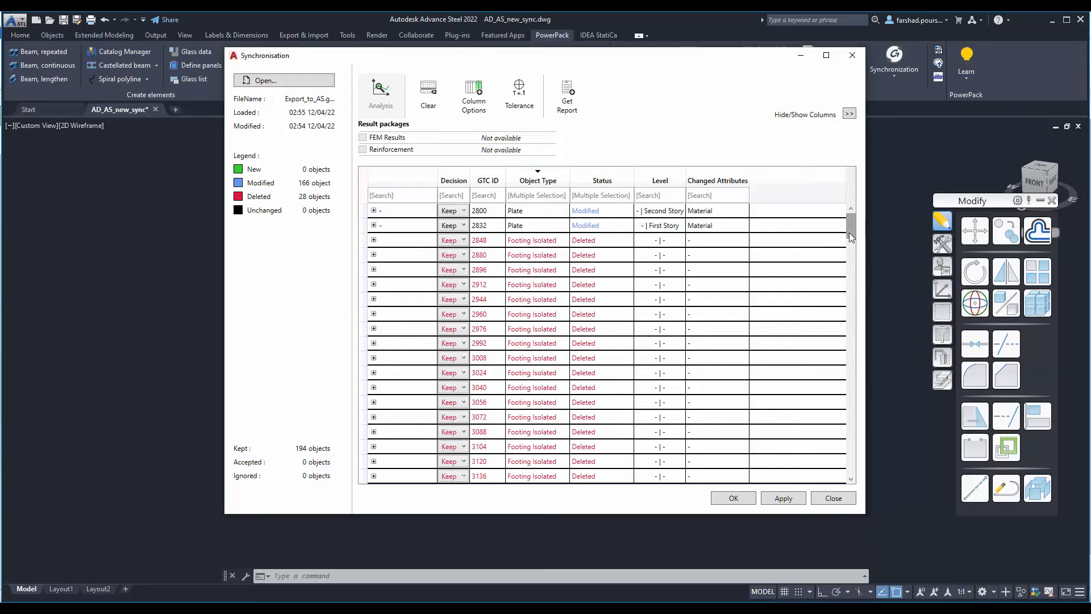
scroll(851, 267, "down", 20)
scroll(850, 243, "up", 15)
Step: Filter the changed attributes by "type" and expand the parameters of the matching column to compare its host and GTC file values
left_click(707, 195)
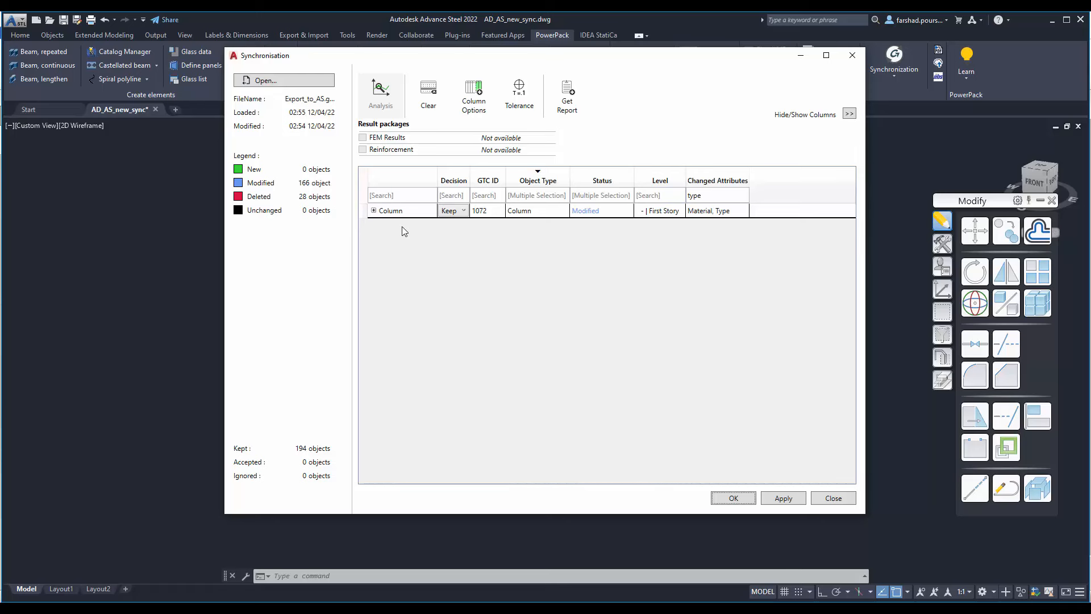
left_click(374, 210)
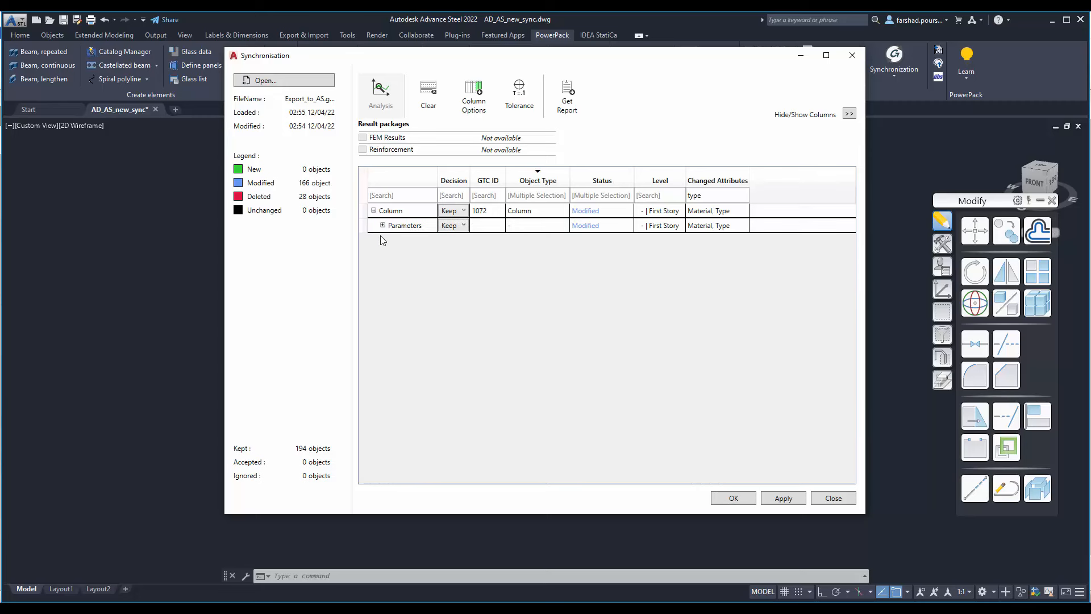
left_click(382, 225)
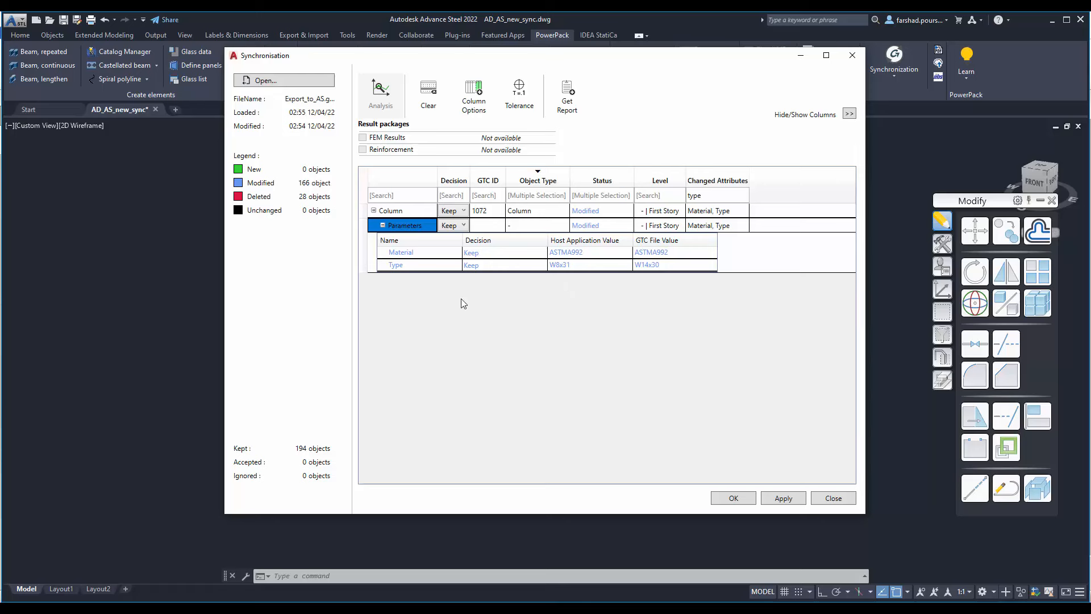
Step: Accept the column's material and type changes, apply them without a synchronization report, and close the synchronisation
left_click(462, 212)
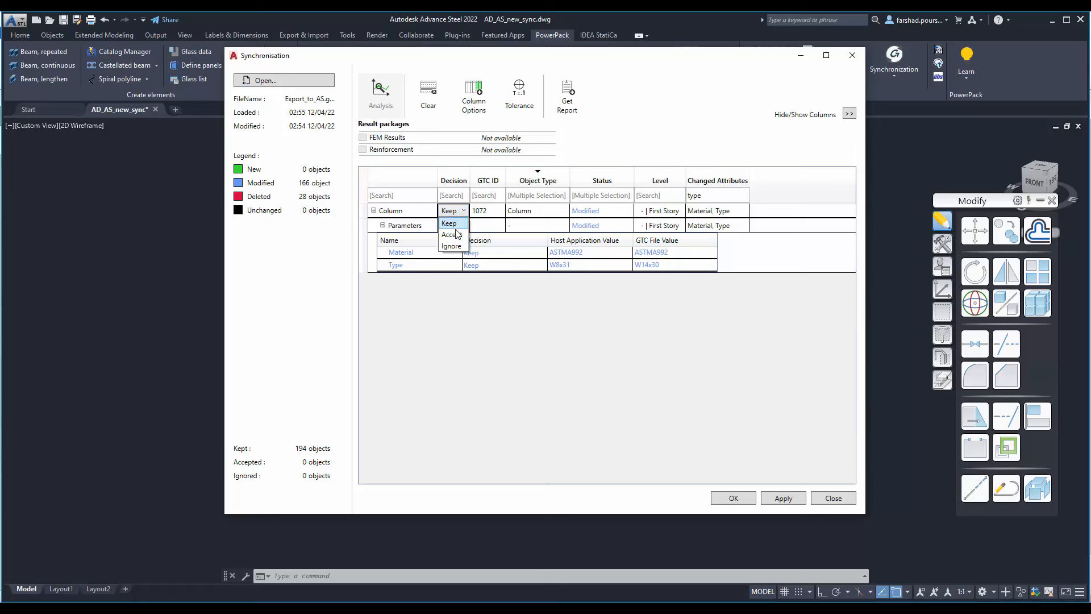
left_click(458, 234)
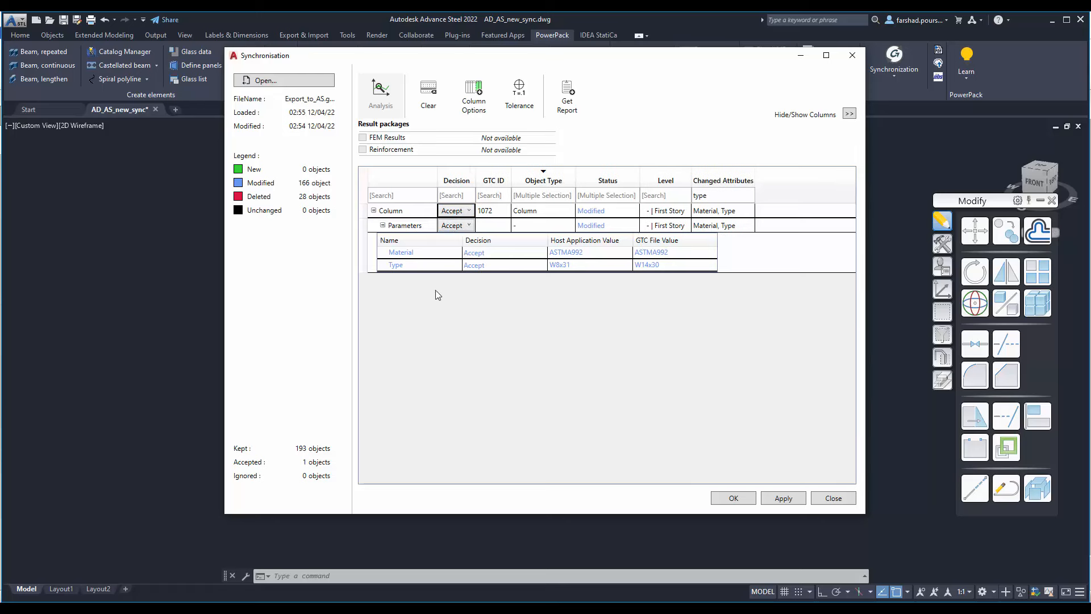
left_click(777, 500)
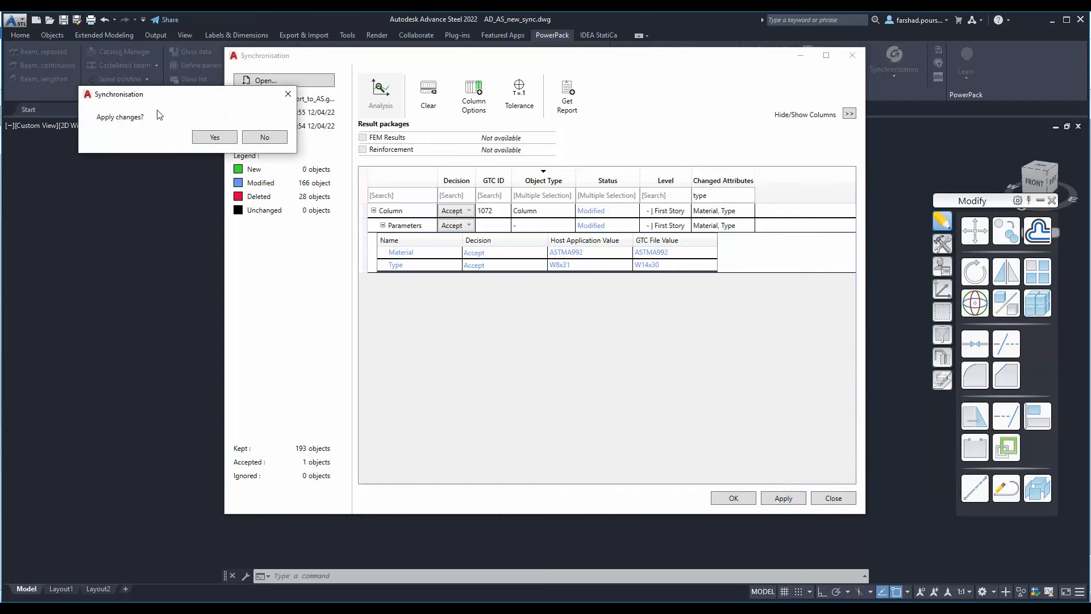
left_click(214, 137)
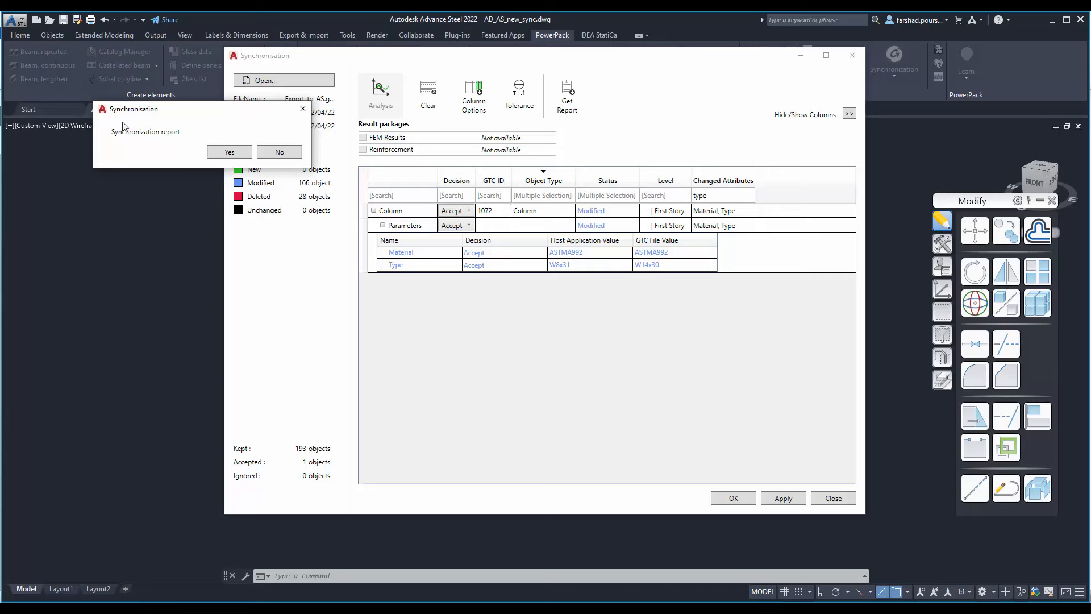
left_click(281, 152)
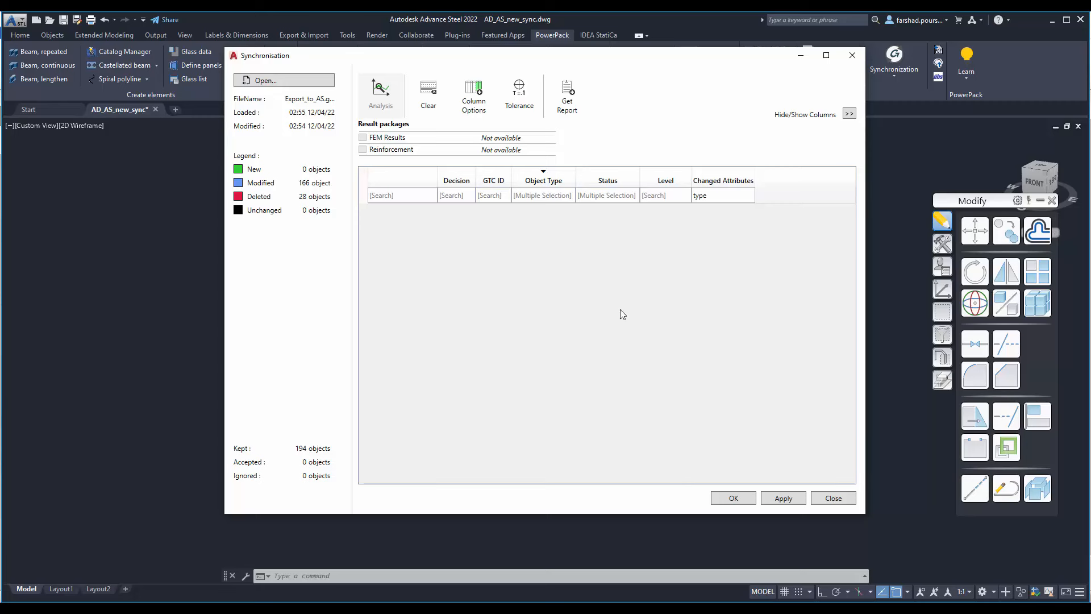
left_click(734, 498)
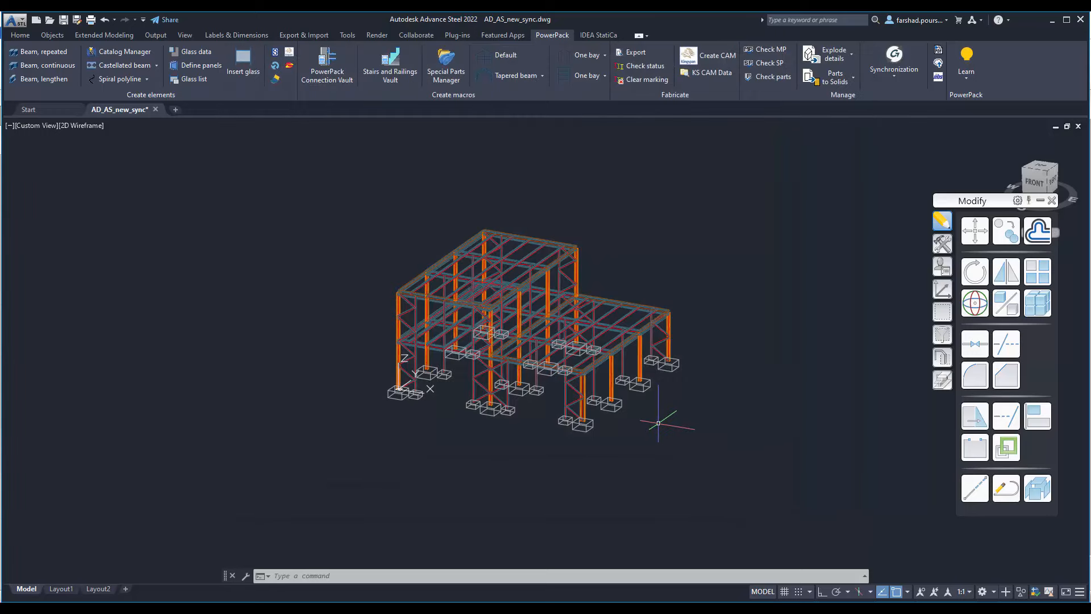
Step: Check the section and material of the lower roof's corner column in its Advance Steel beam properties
scroll(658, 423, "up", 5)
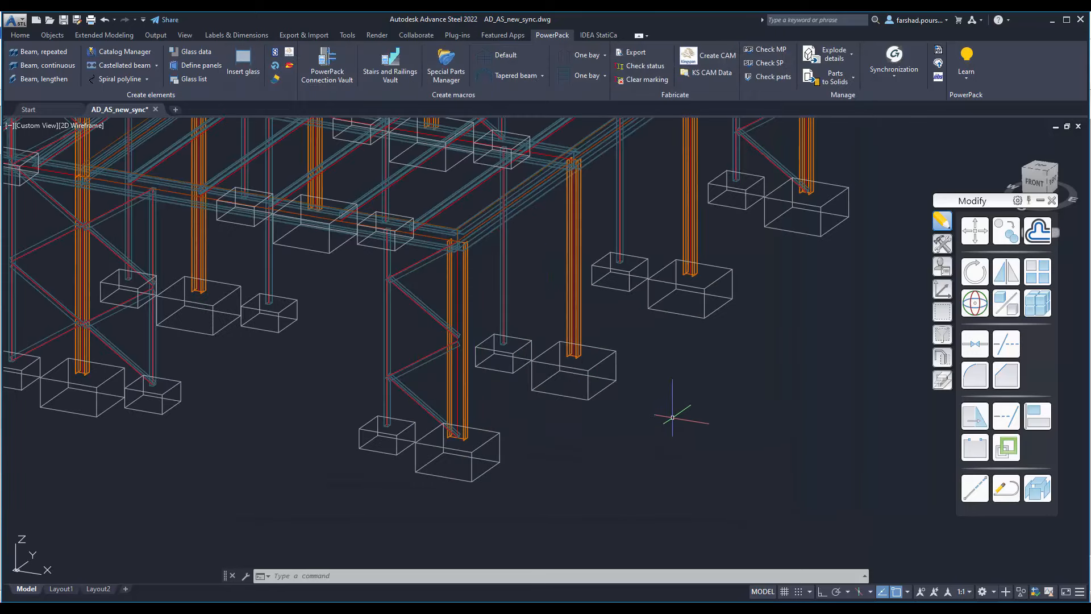
middle_click_drag(672, 417, 607, 471)
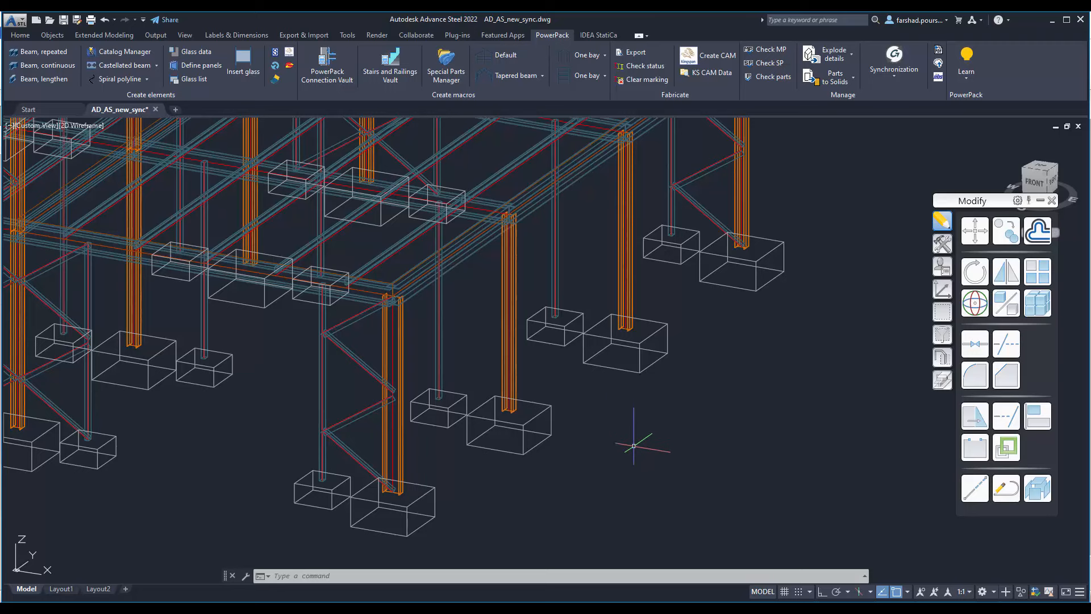
scroll(621, 445, "up", 6)
middle_click_drag(371, 462, 540, 458)
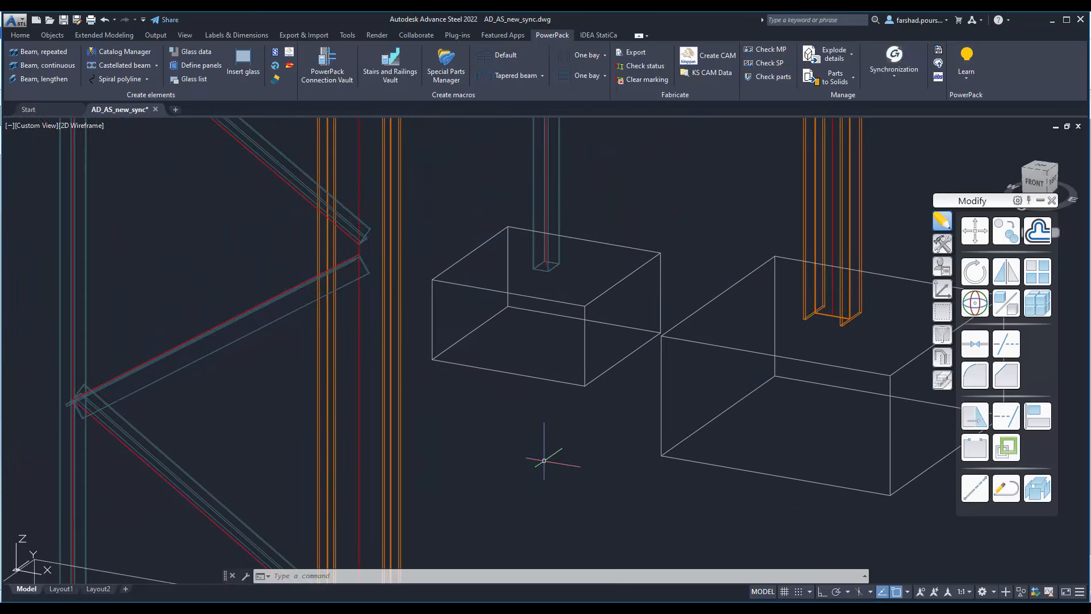
left_click(401, 423)
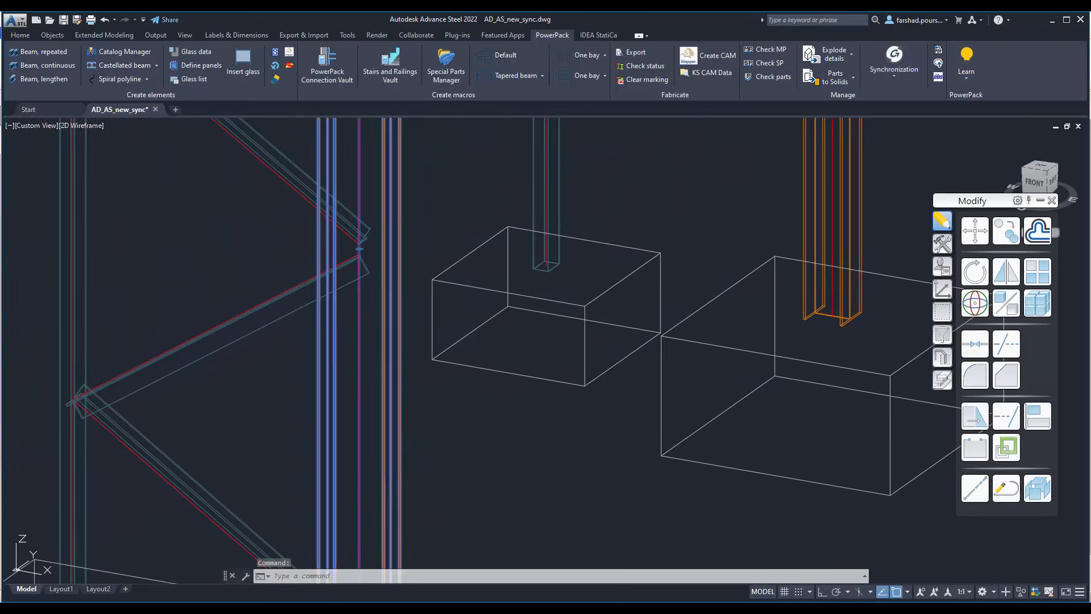
right_click(387, 444)
left_click(471, 252)
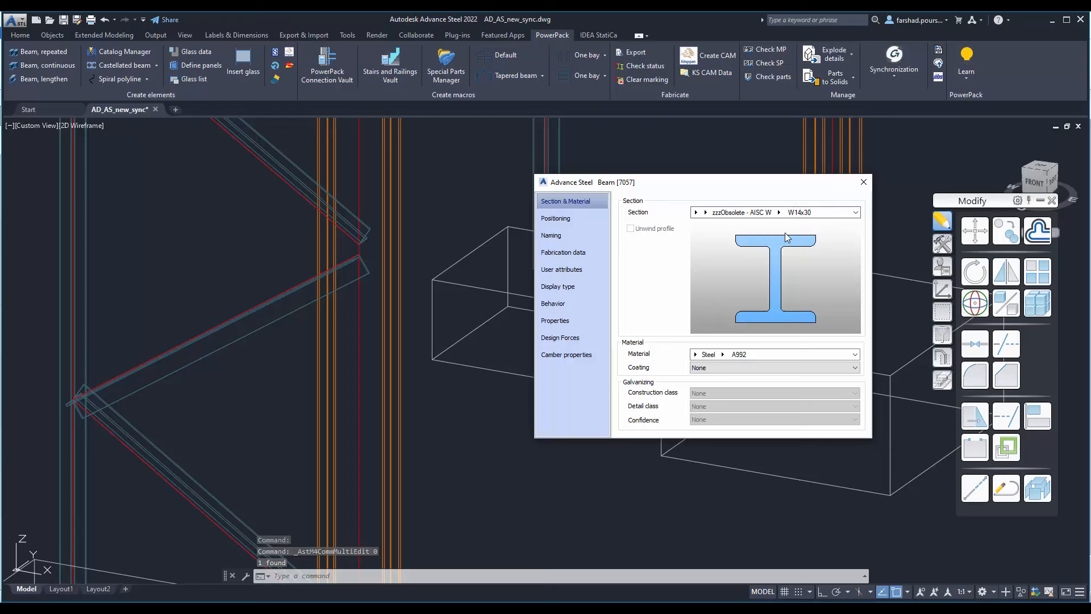
left_click(864, 183)
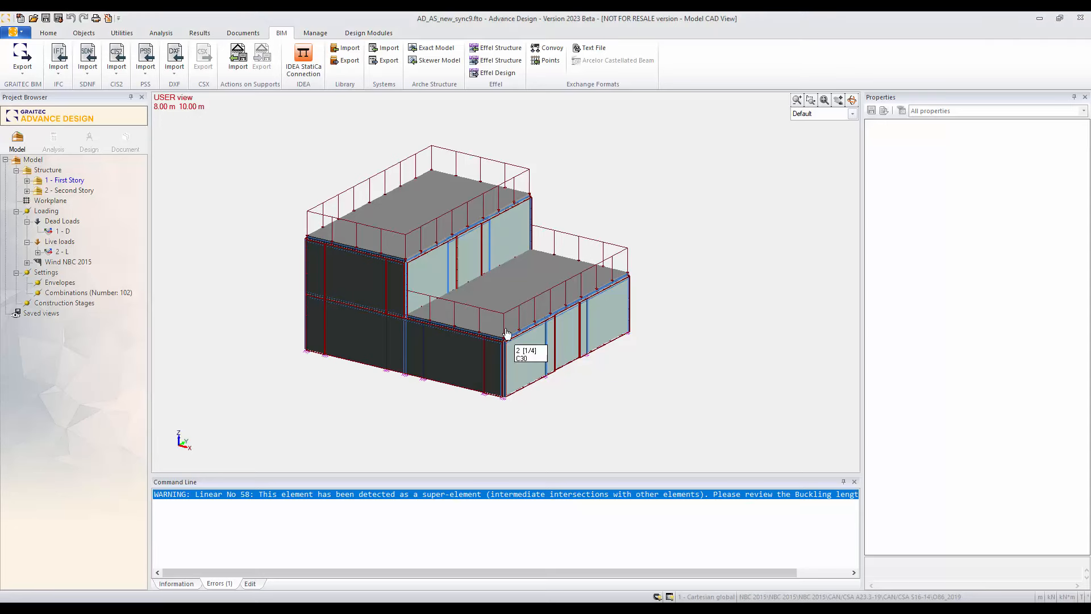
Step: Switch to Advance Design and check the cross sections of the lower roof's corner column and the neighbouring column
scroll(506, 392, "up", 5)
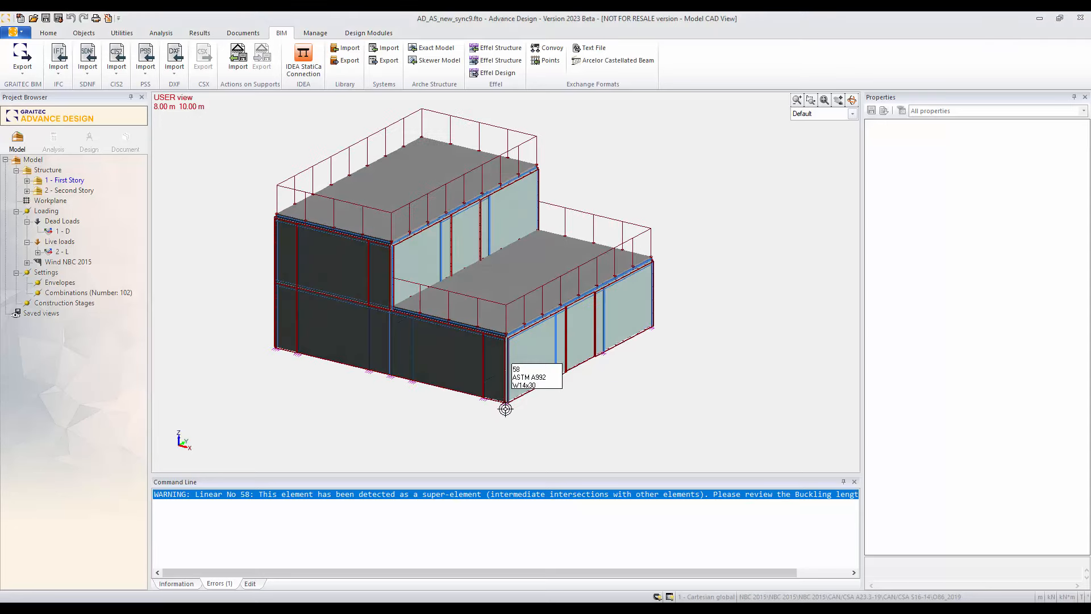
scroll(506, 386, "up", 4)
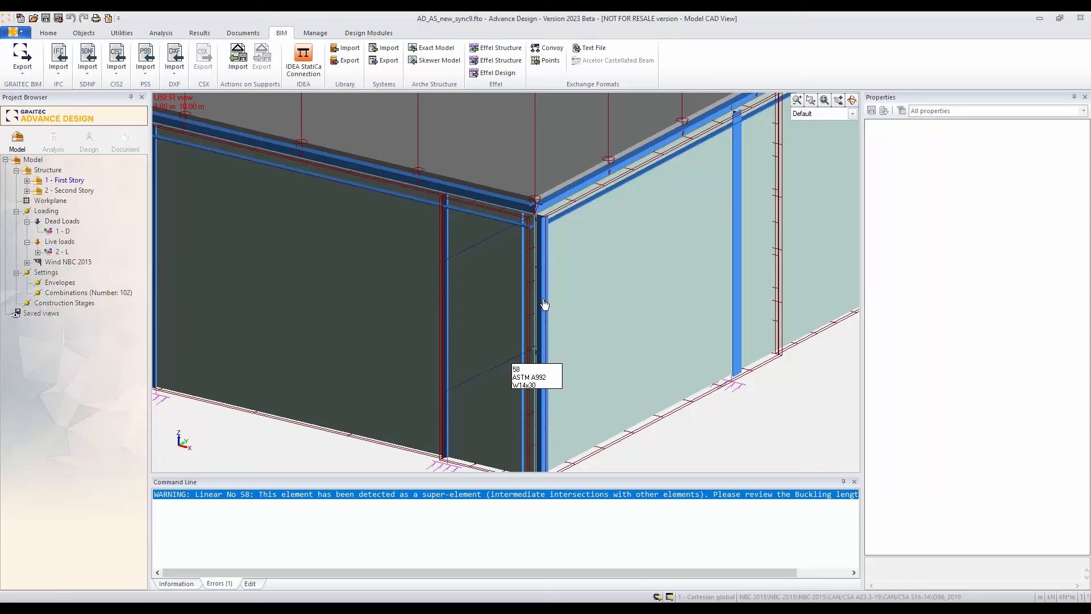
left_click(544, 305)
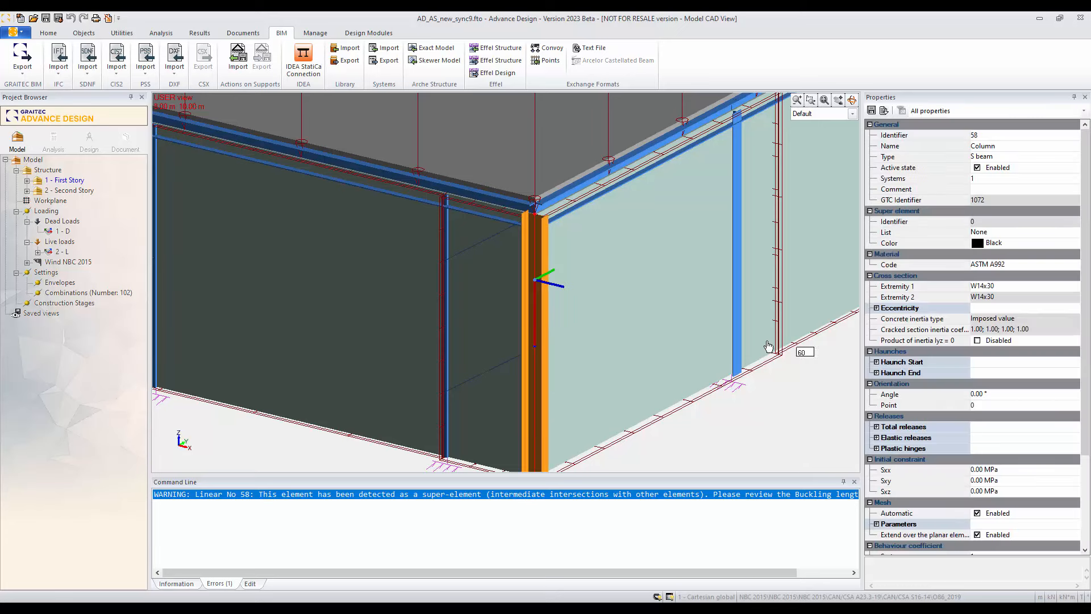
key("Escape")
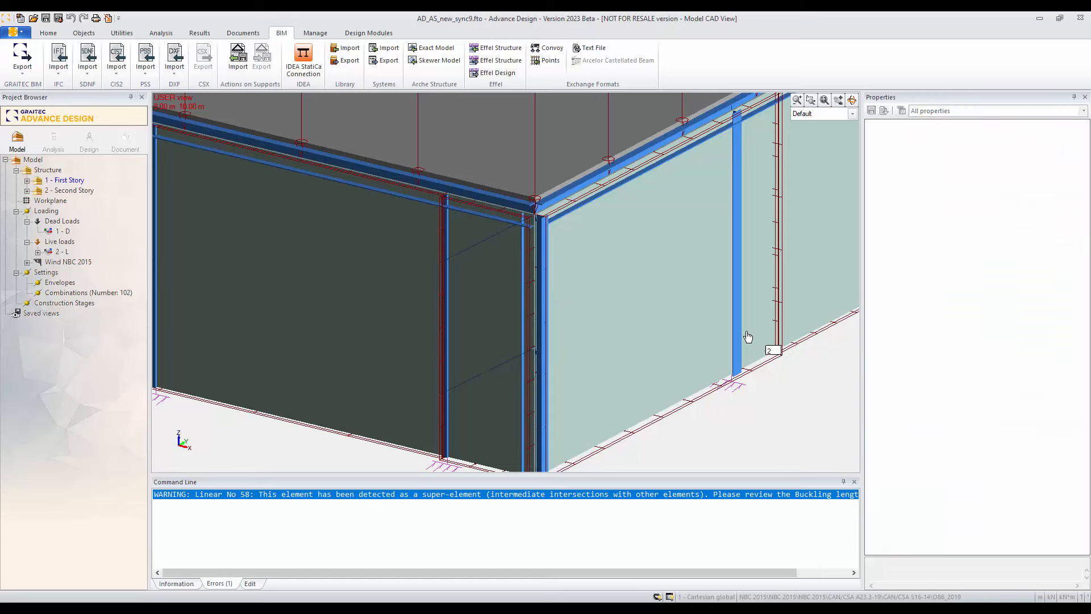
left_click(738, 325)
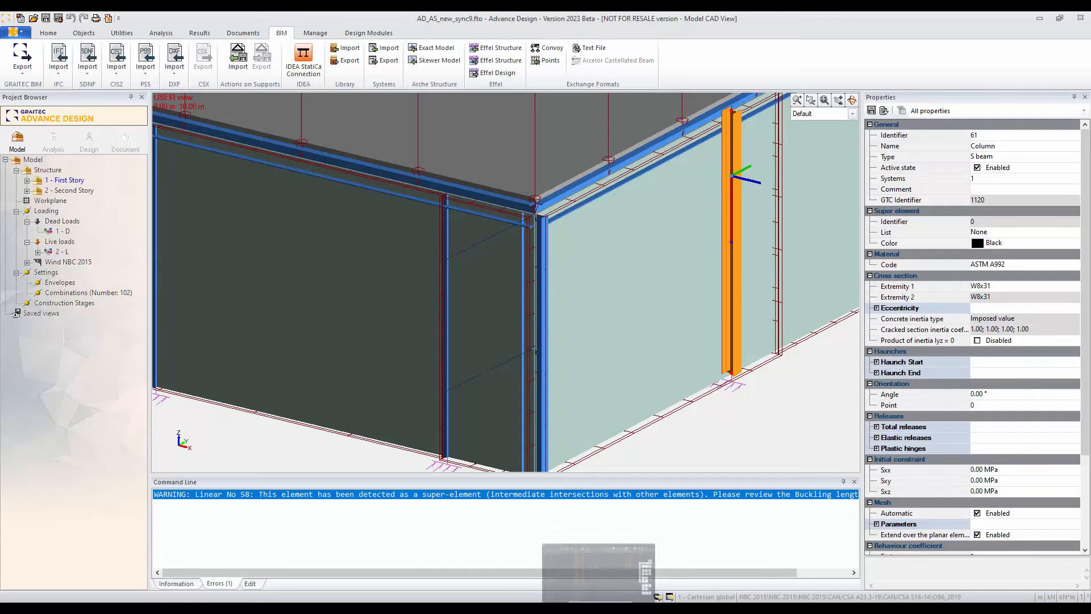
Step: Return to Advance Steel and check the section of the column next to the lower roof's corner column
left_click(599, 608)
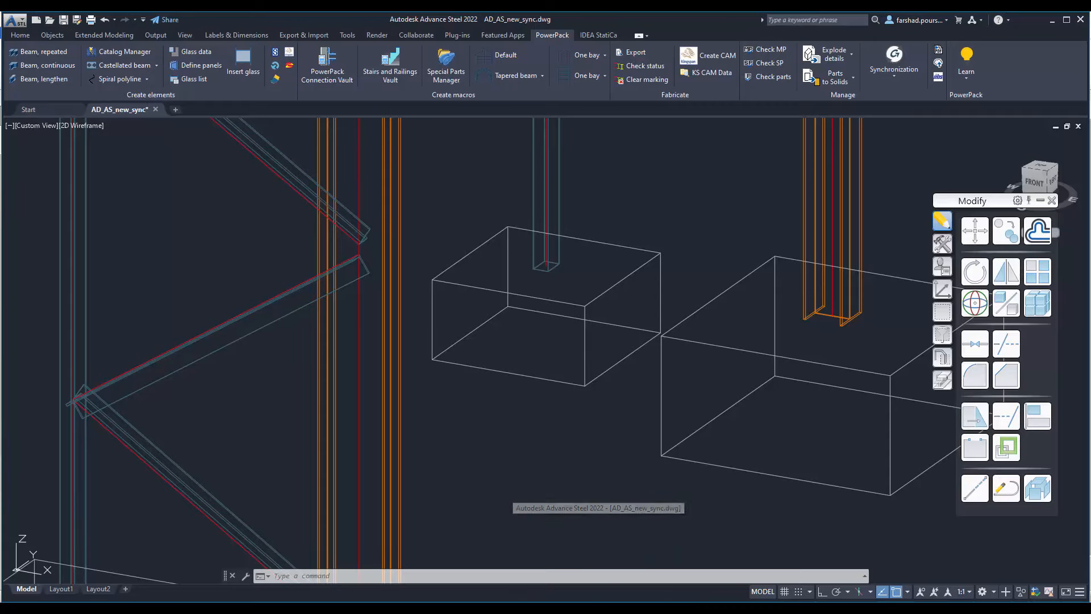
key("Escape")
key("Escape")
scroll(543, 412, "down", 5)
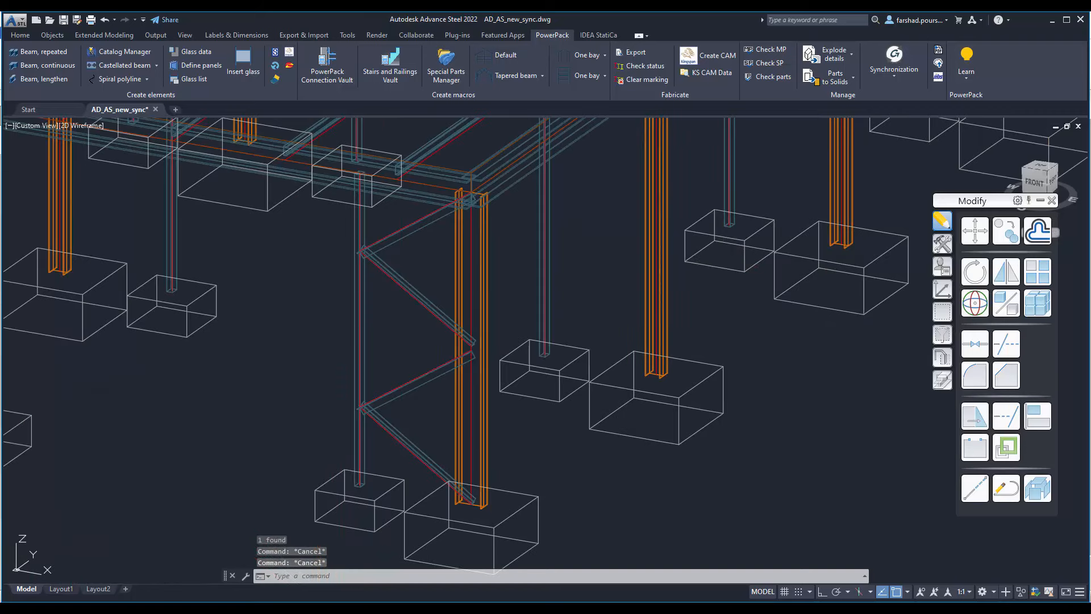
left_click(663, 279)
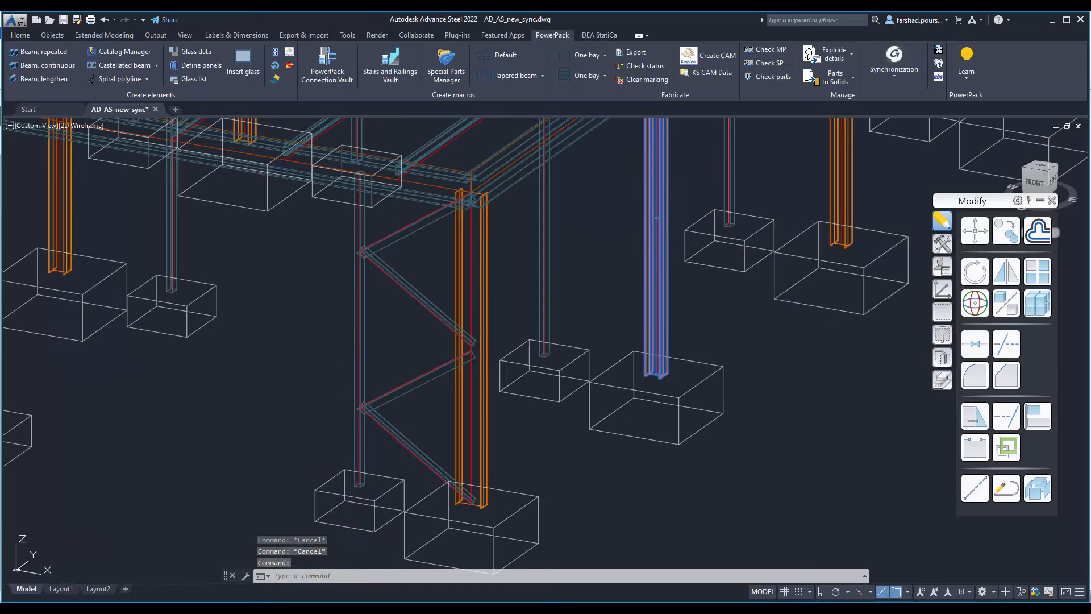
right_click(664, 234)
left_click(699, 407)
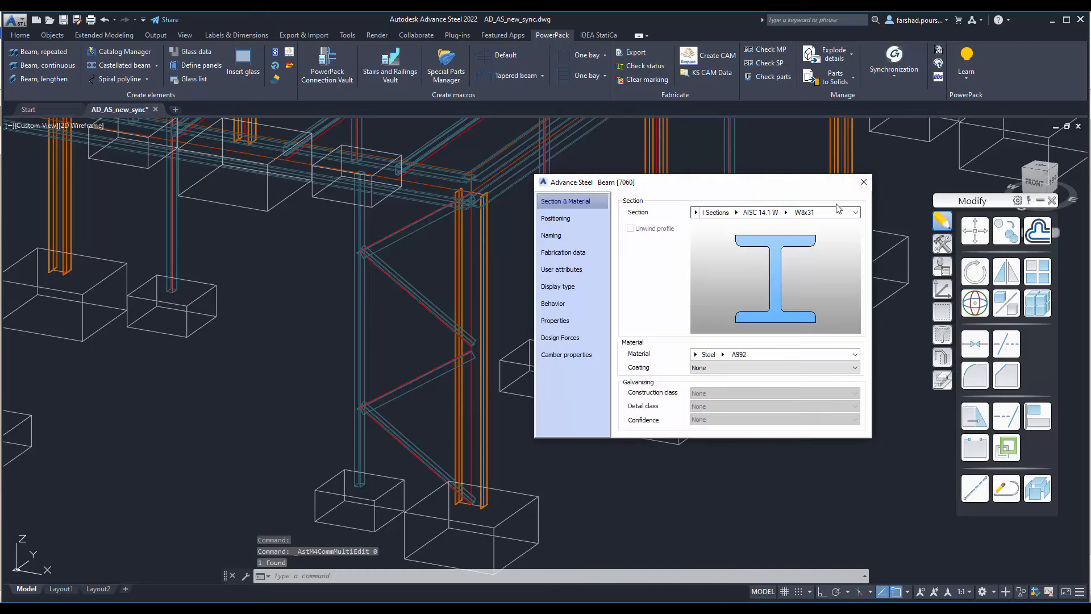
left_click(864, 182)
scroll(669, 322, "down", 6)
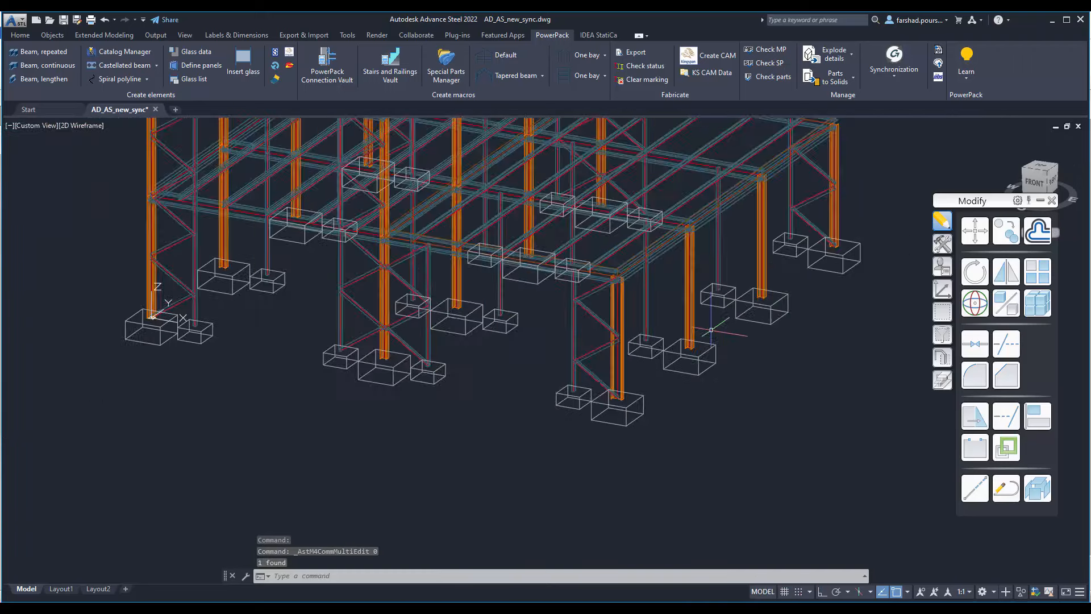
scroll(672, 279, "up", 1)
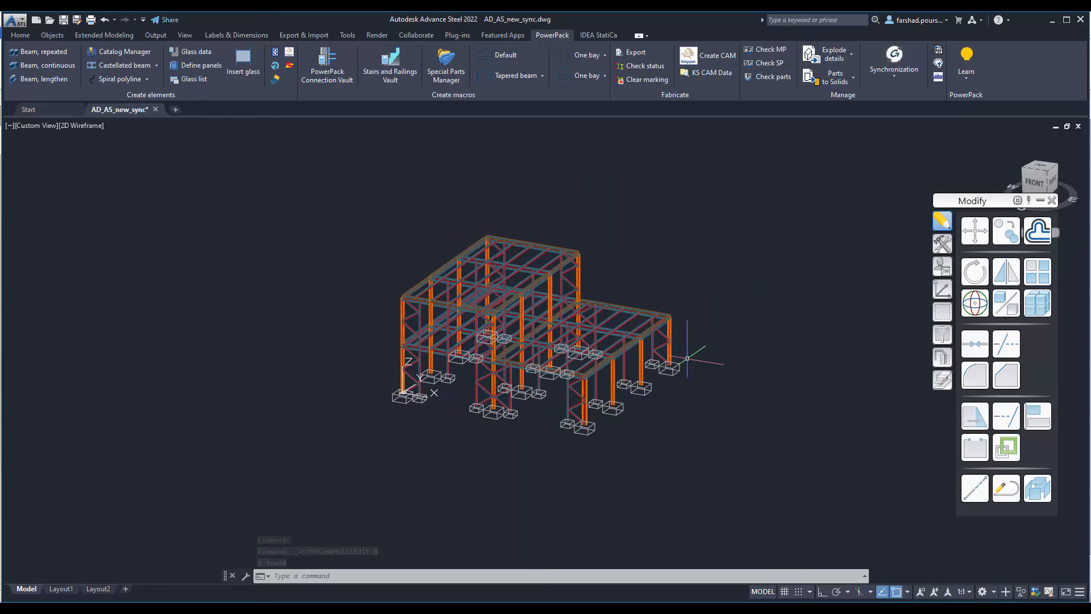
scroll(675, 246, "up", 1)
middle_click_drag(675, 246, 691, 257)
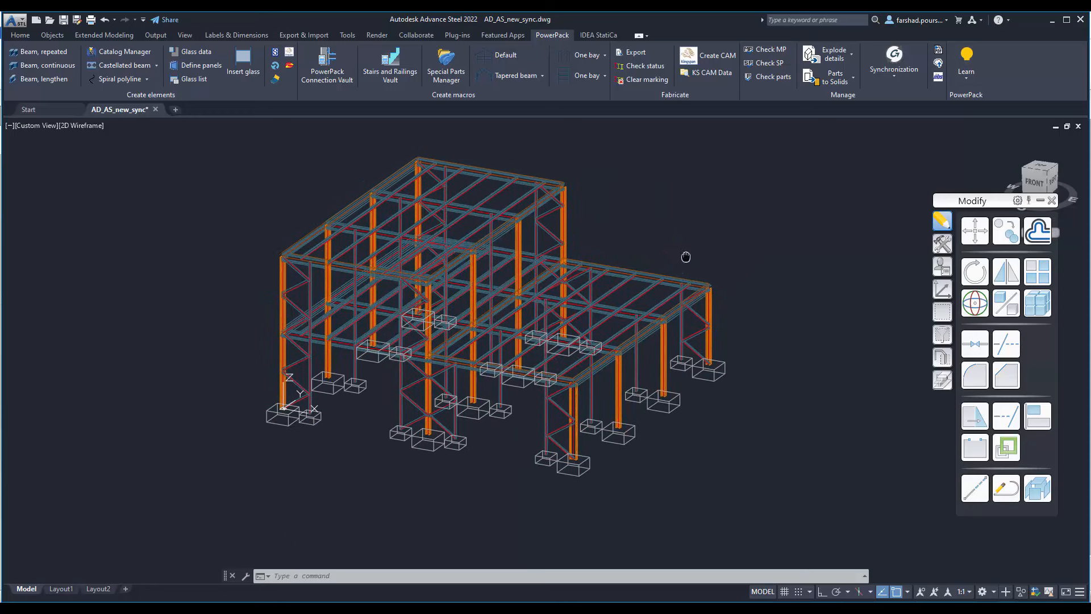